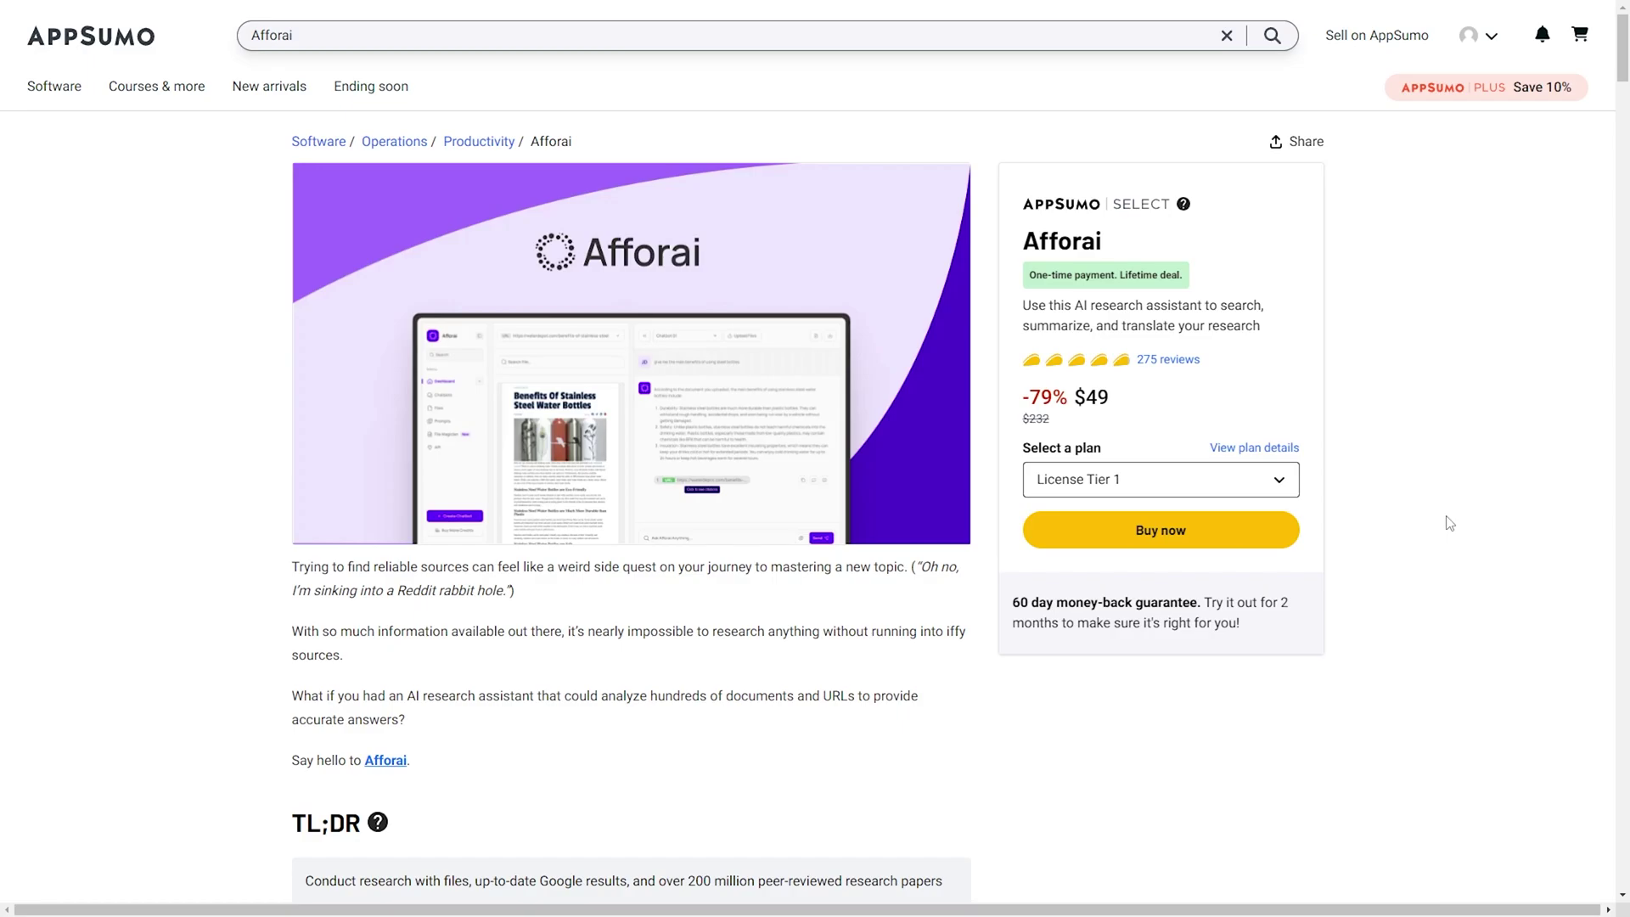
Step: Scroll down the Afforai deal page to the Questions & Reviews section
{"action": "scroll", "coordinate": [1450, 523], "scroll_direction": "down", "scroll_amount": 4}
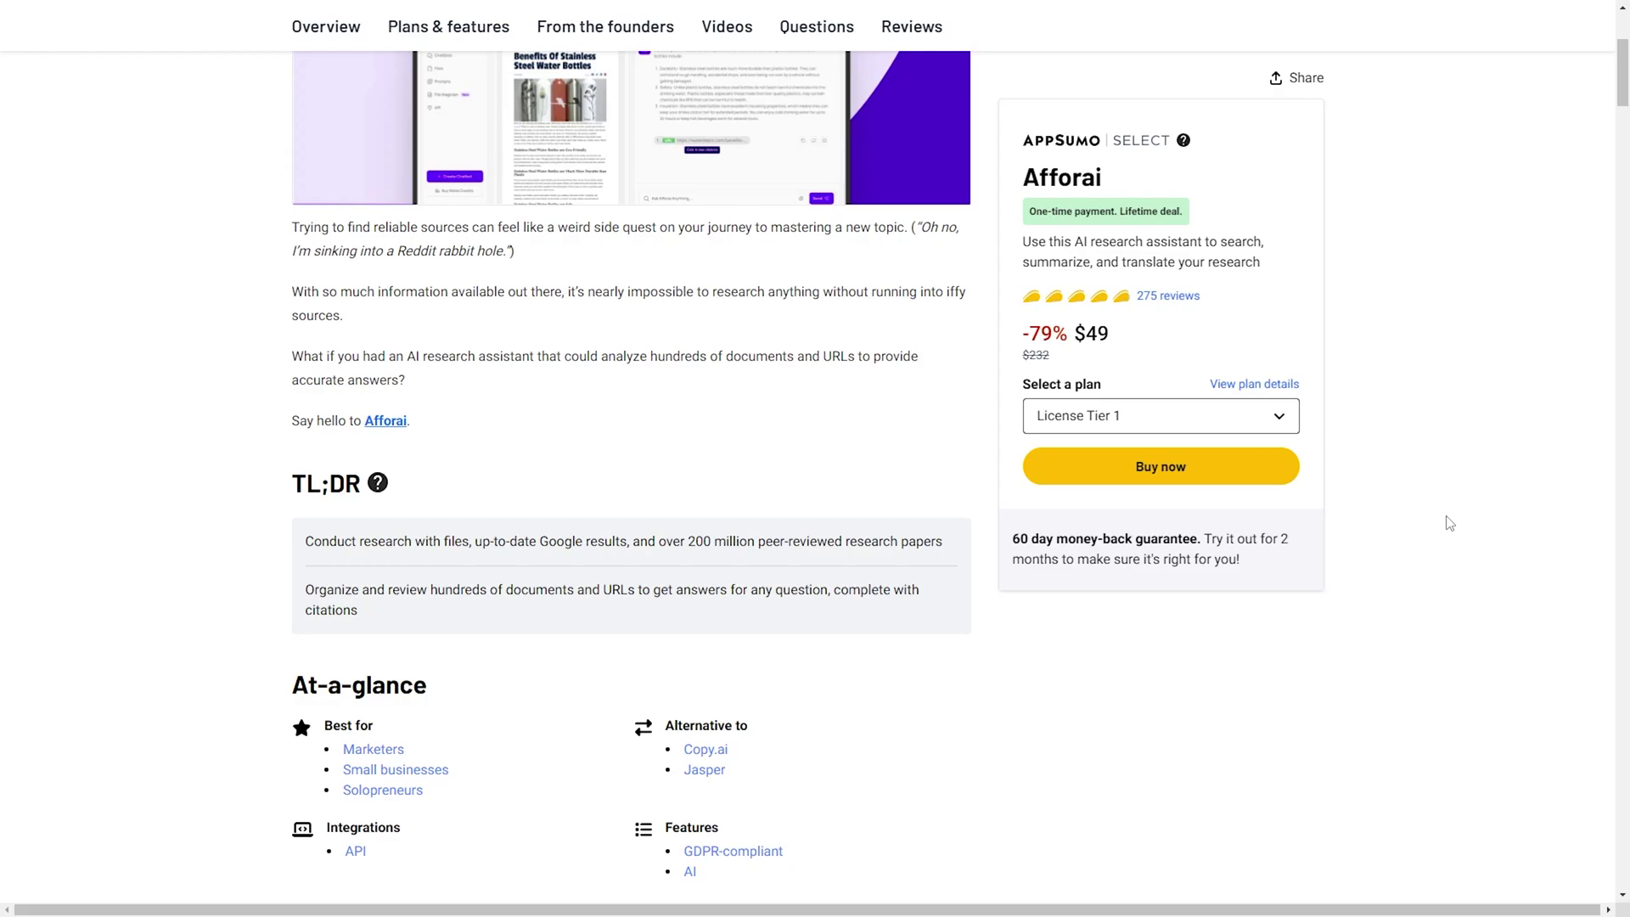
{"action": "scroll", "coordinate": [1449, 523], "scroll_direction": "up", "scroll_amount": 1}
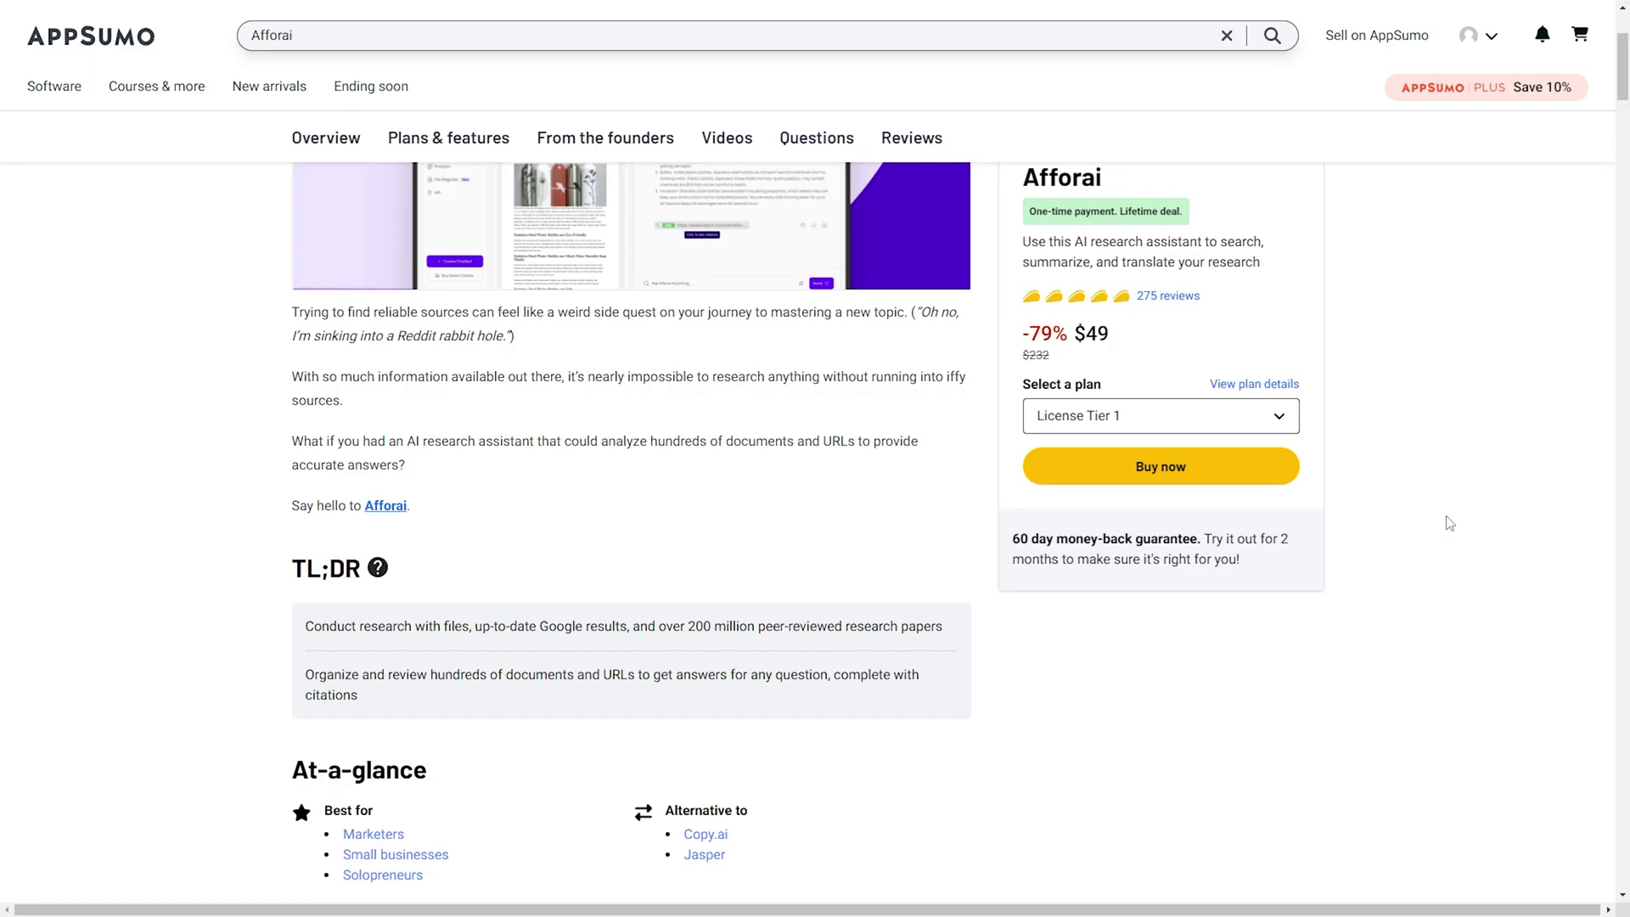
{"action": "scroll", "coordinate": [1450, 524], "scroll_direction": "down", "scroll_amount": 20}
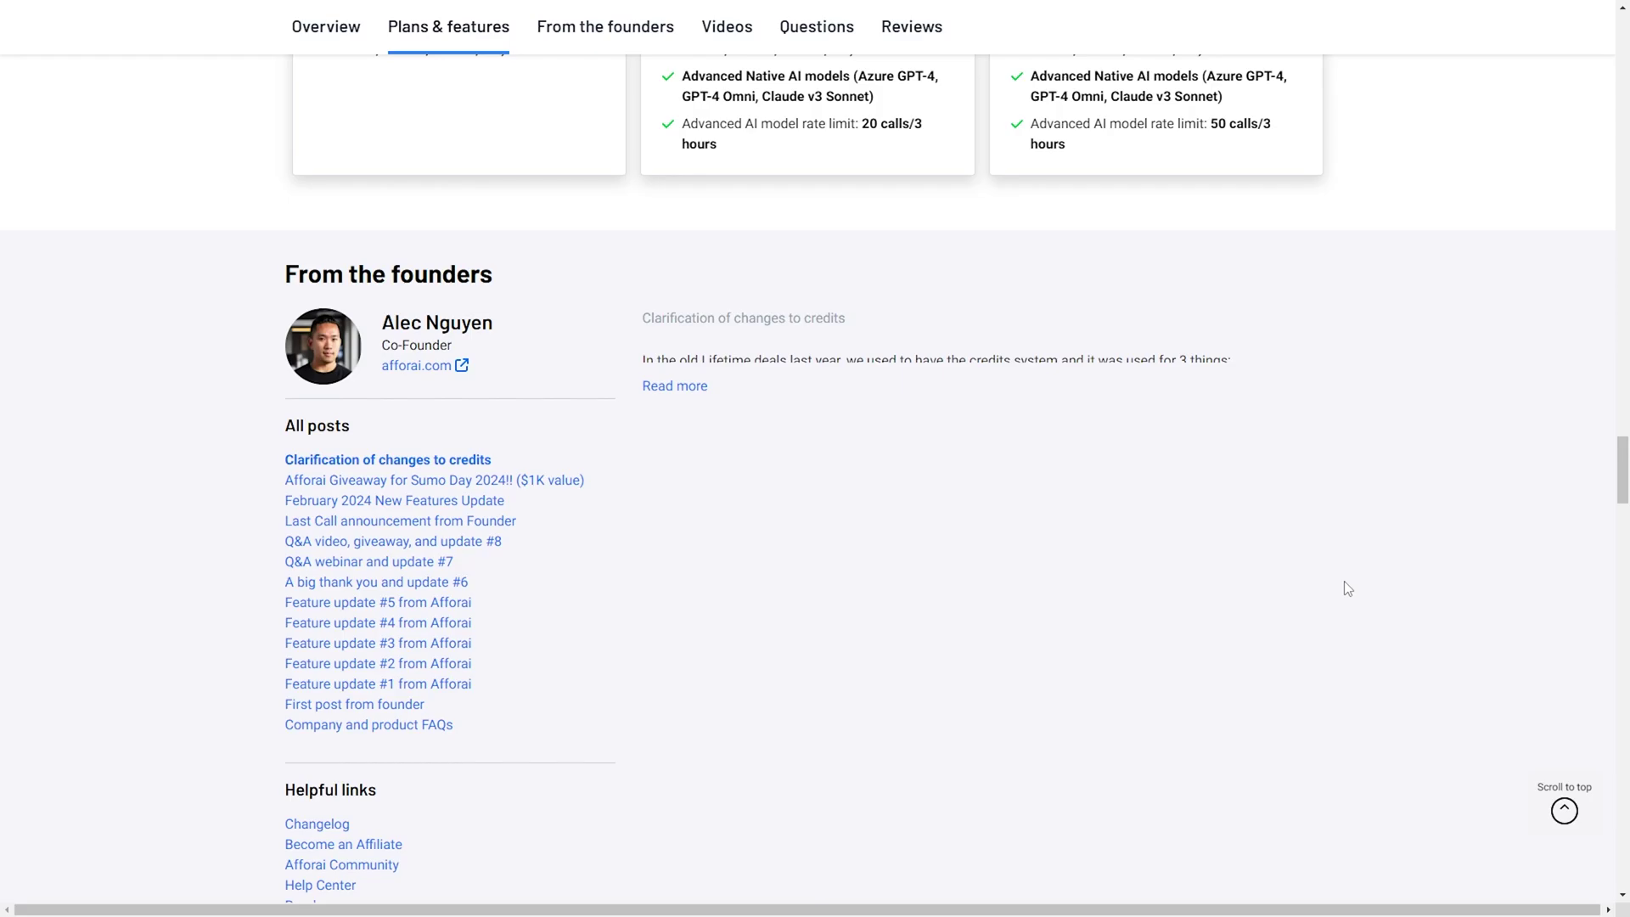
{"action": "scroll", "coordinate": [1343, 582], "scroll_direction": "down", "scroll_amount": 15}
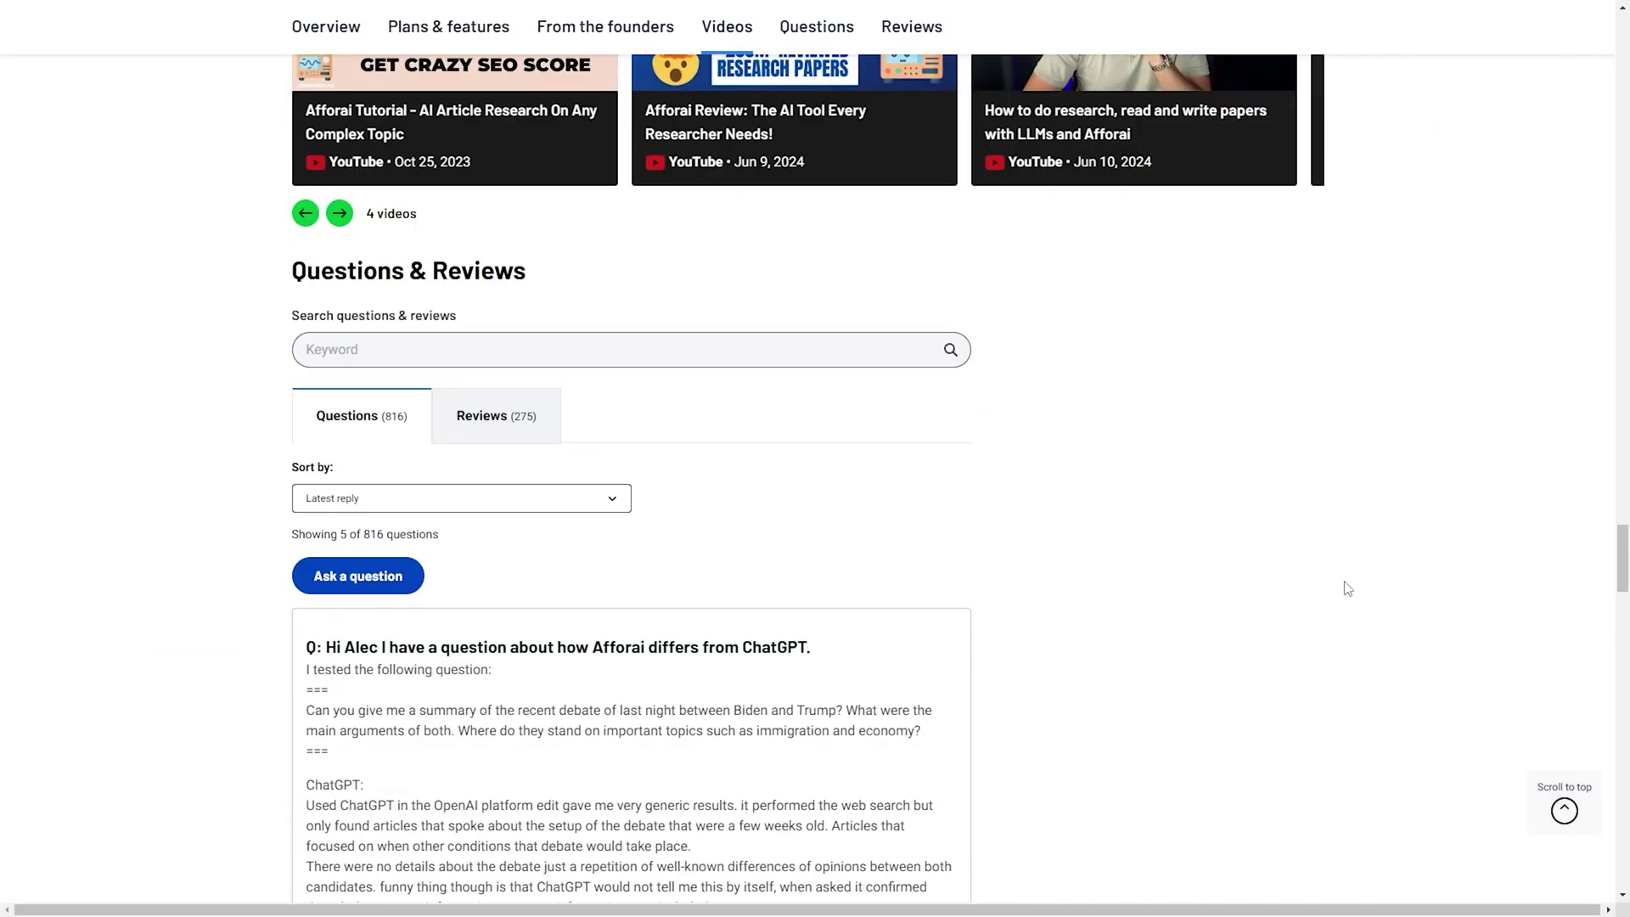
{"action": "scroll", "coordinate": [1347, 588], "scroll_direction": "down", "scroll_amount": 15}
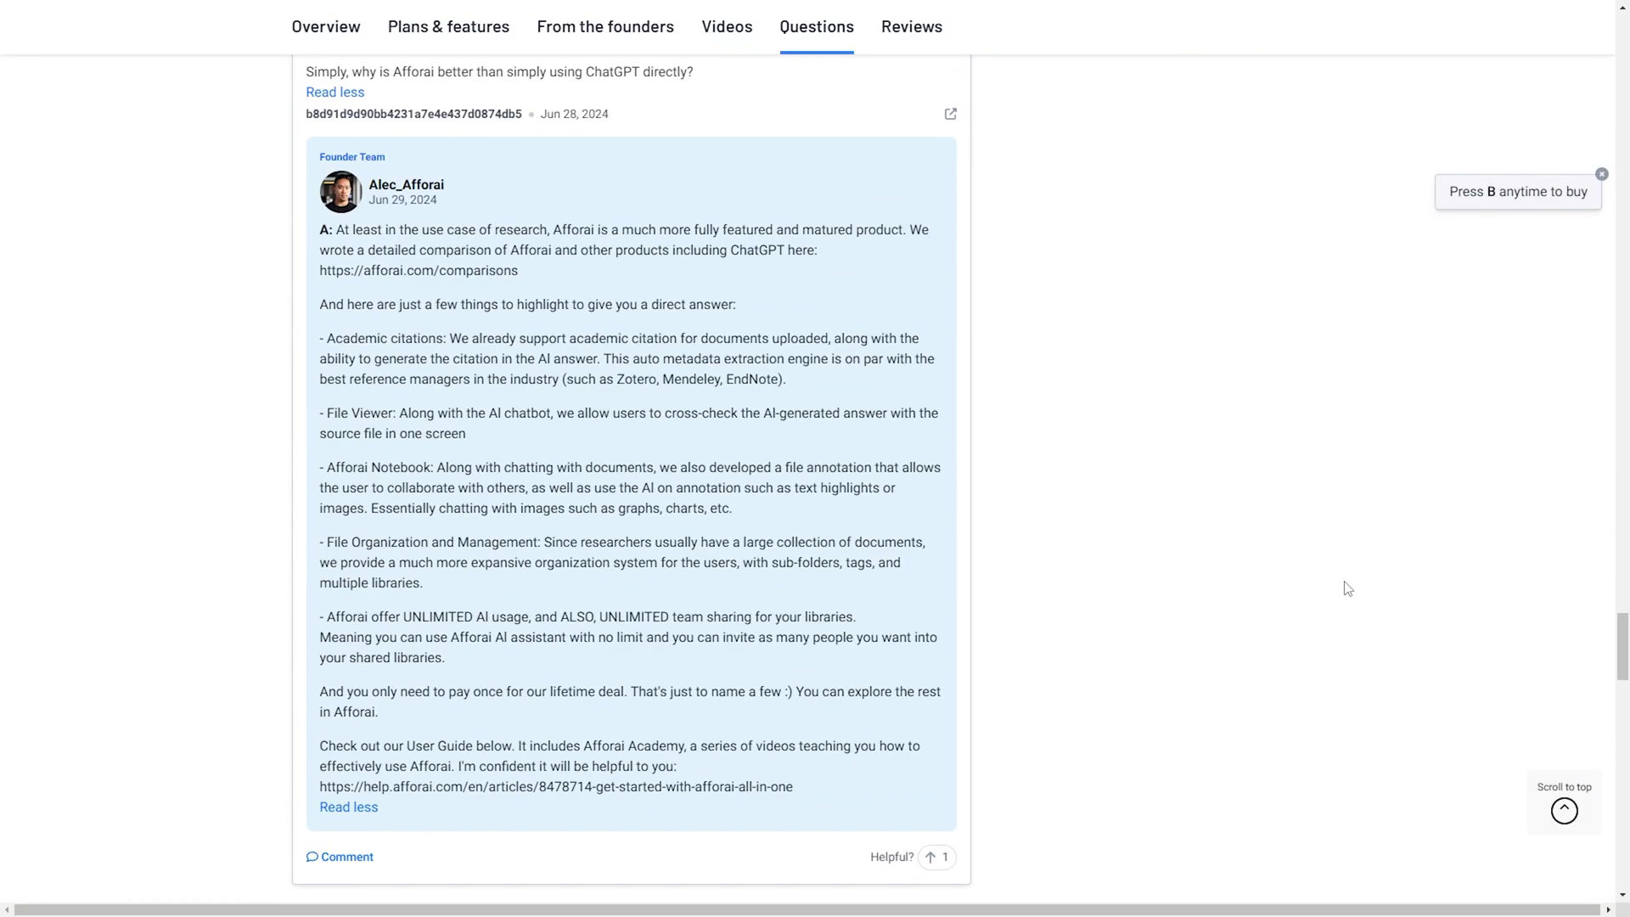
{"action": "scroll", "coordinate": [1347, 588], "scroll_direction": "down", "scroll_amount": 15}
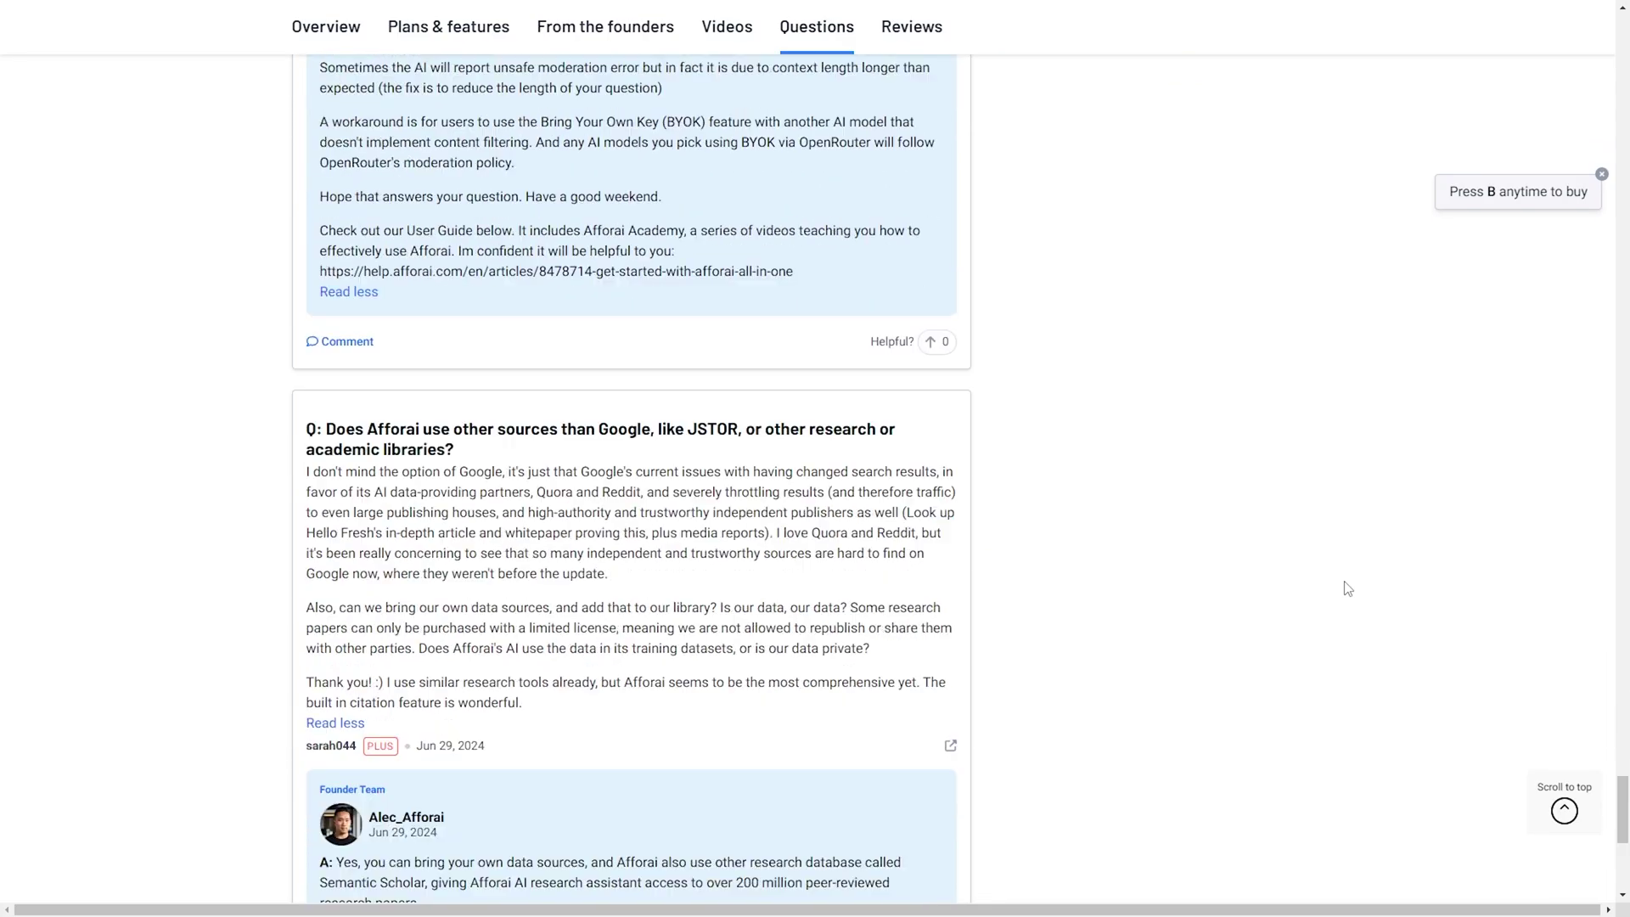
{"action": "scroll", "coordinate": [1347, 588], "scroll_direction": "down", "scroll_amount": 1}
{"action": "scroll", "coordinate": [1339, 580], "scroll_direction": "up", "scroll_amount": 15}
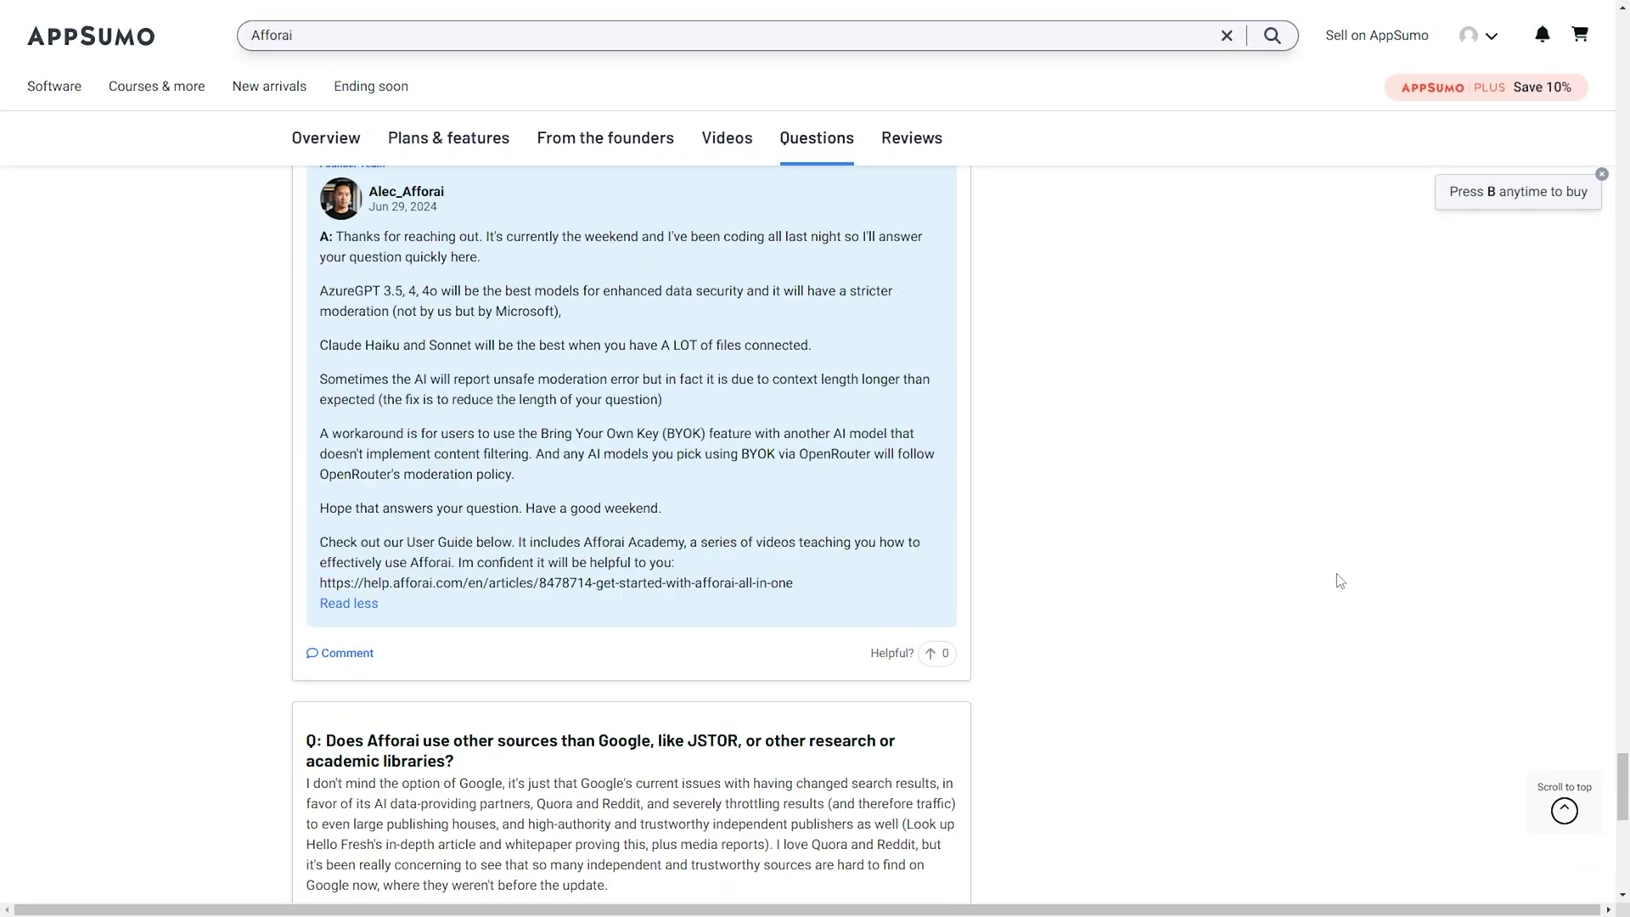
{"action": "scroll", "coordinate": [1339, 580], "scroll_direction": "up", "scroll_amount": 10}
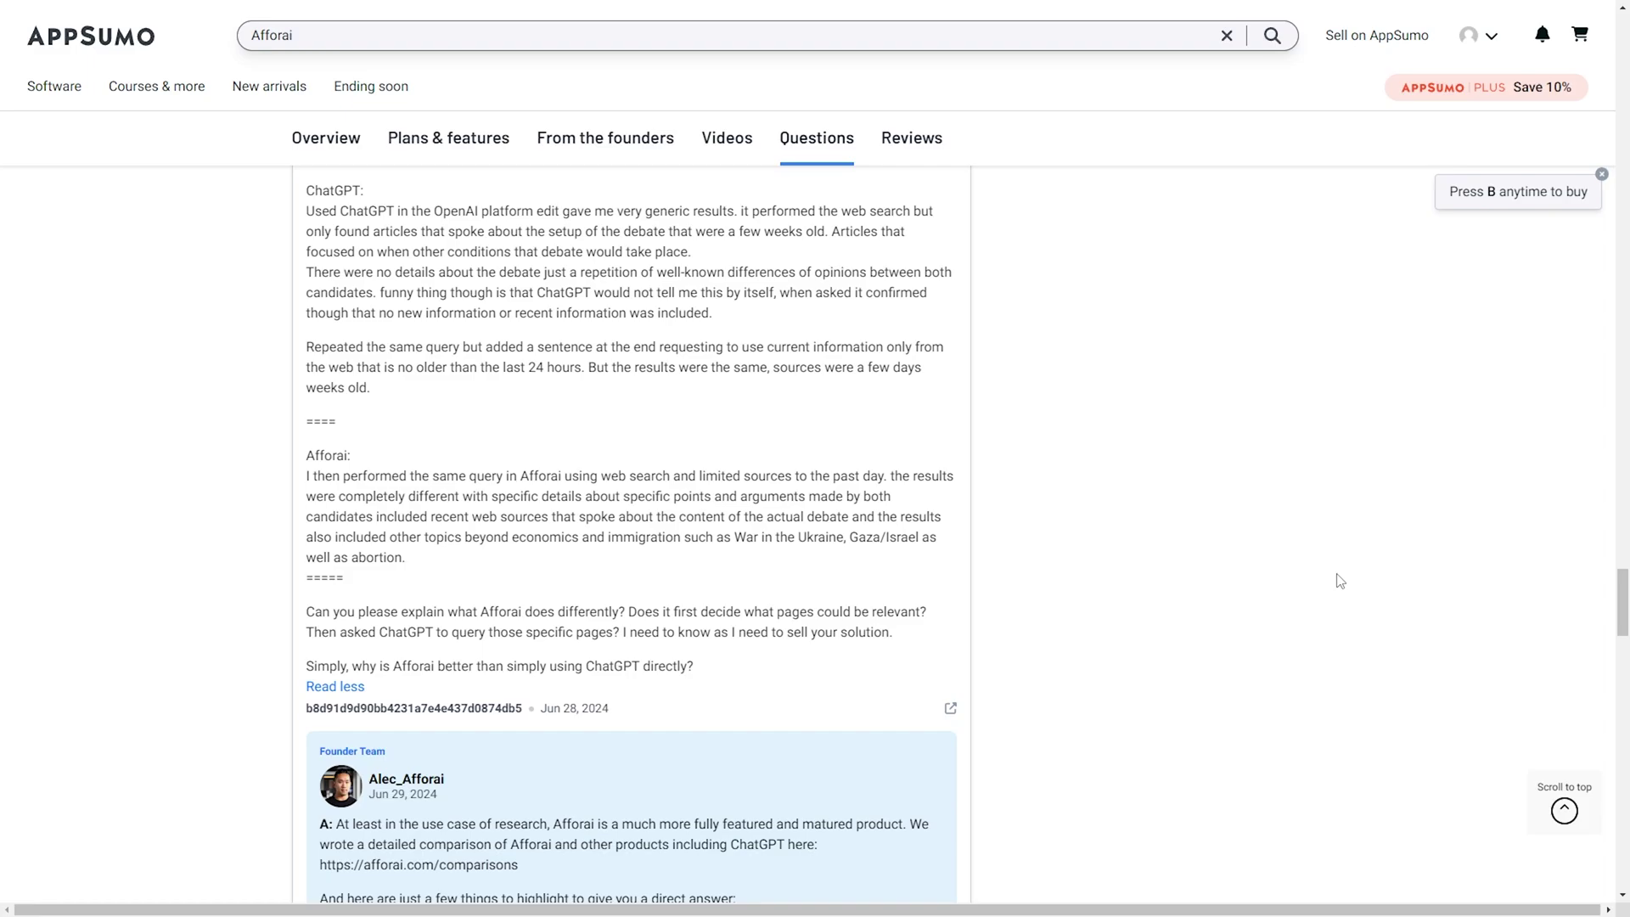
Step: Show customer reviews, then scroll back up to the License Tier pricing ($49, $169, $399)
{"action": "left_click", "coordinate": [547, 677]}
{"action": "scroll", "coordinate": [1146, 680], "scroll_direction": "down", "scroll_amount": 20}
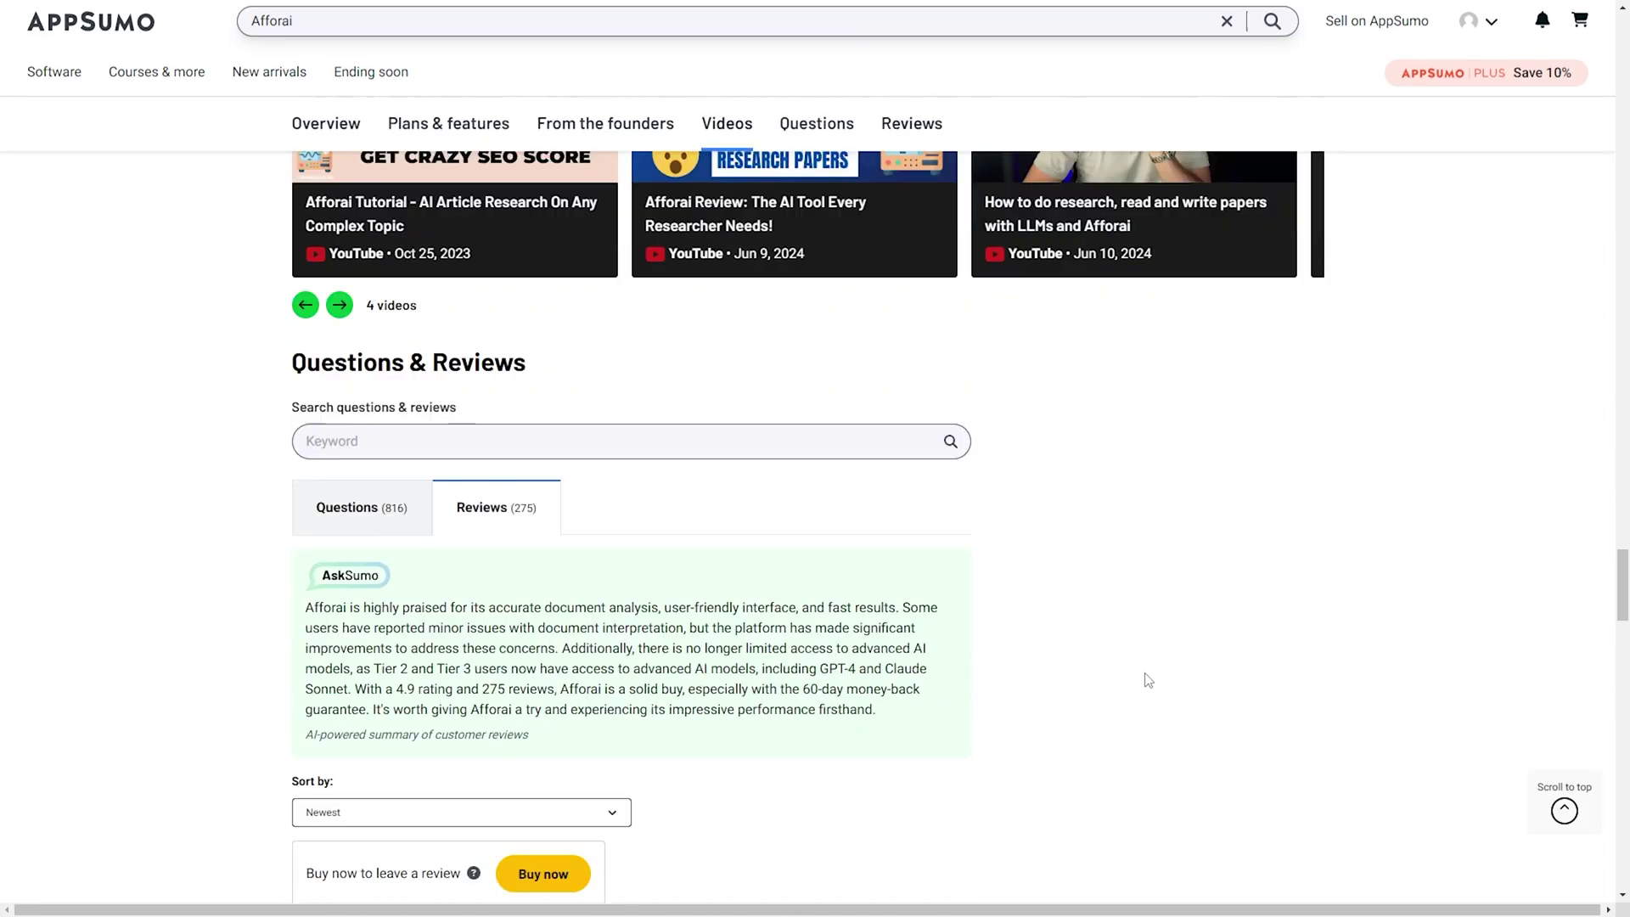
{"action": "scroll", "coordinate": [1148, 680], "scroll_direction": "down", "scroll_amount": 14}
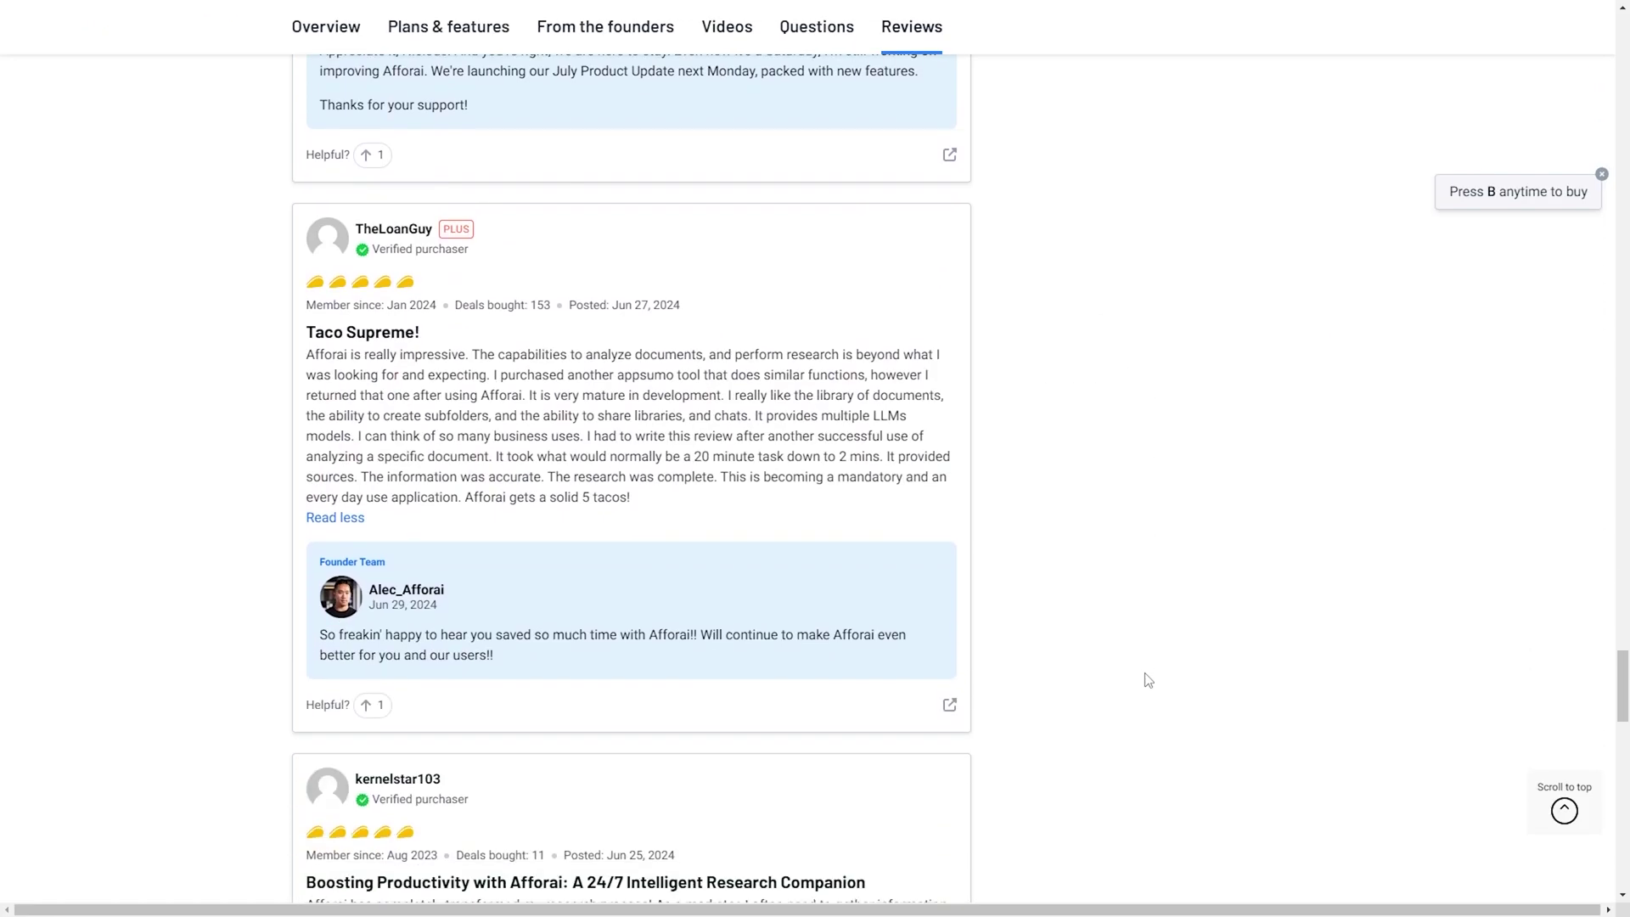
{"action": "scroll", "coordinate": [1148, 680], "scroll_direction": "down", "scroll_amount": 5}
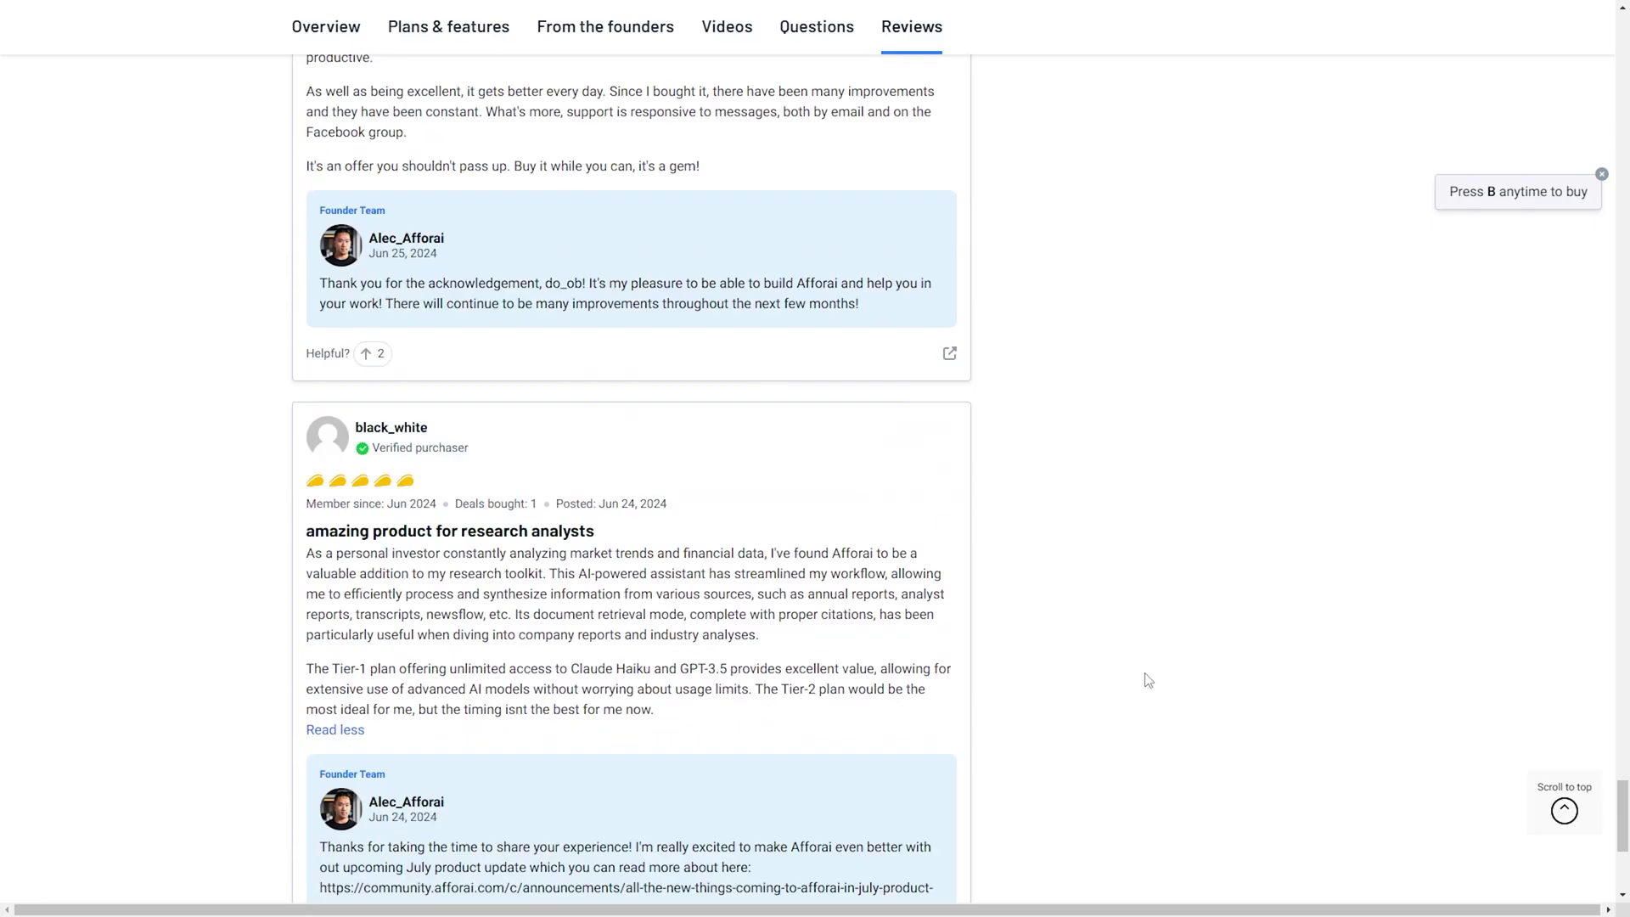
{"action": "scroll", "coordinate": [1149, 678], "scroll_direction": "up", "scroll_amount": 9}
{"action": "scroll", "coordinate": [1149, 677], "scroll_direction": "up", "scroll_amount": 15}
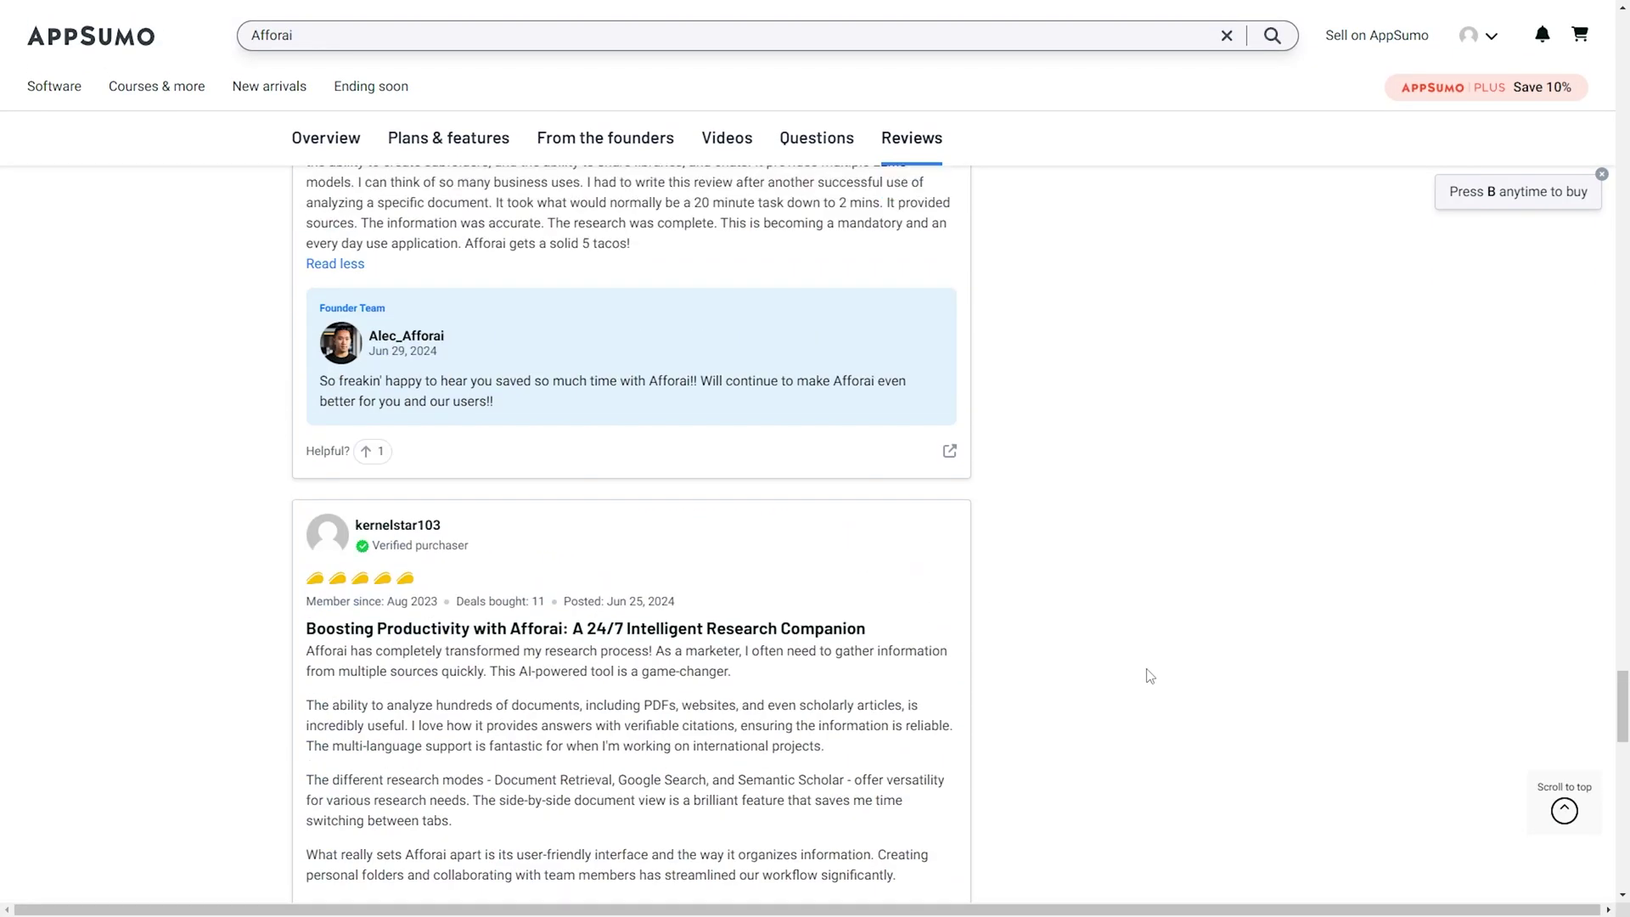
{"action": "scroll", "coordinate": [1149, 677], "scroll_direction": "up", "scroll_amount": 4}
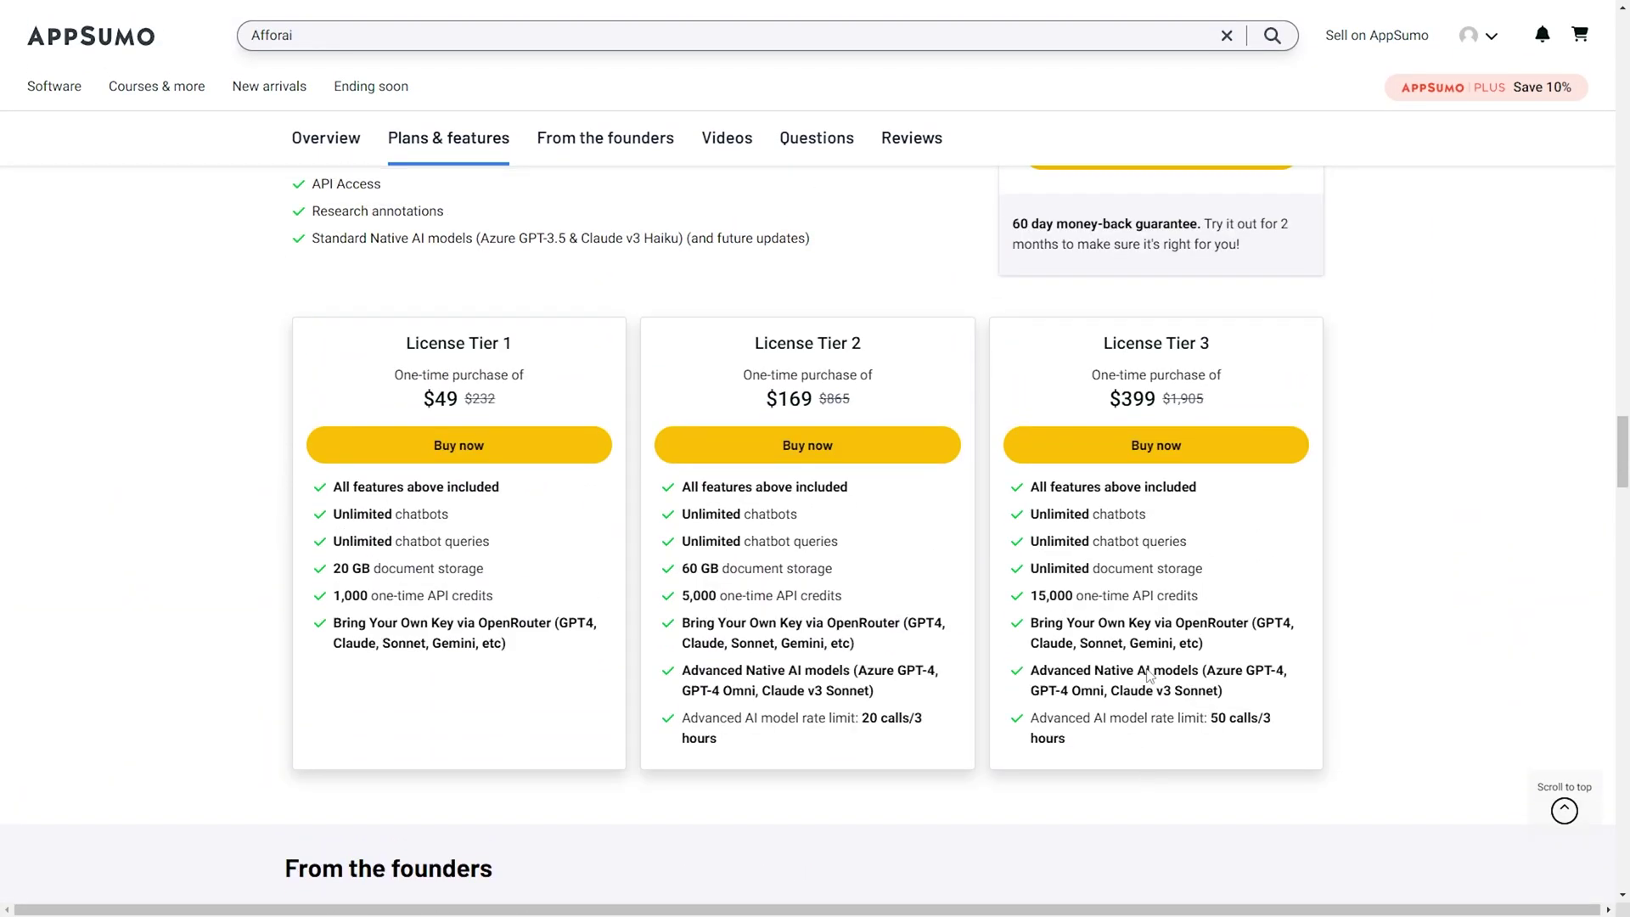
{"action": "scroll", "coordinate": [1149, 677], "scroll_direction": "up", "scroll_amount": 1}
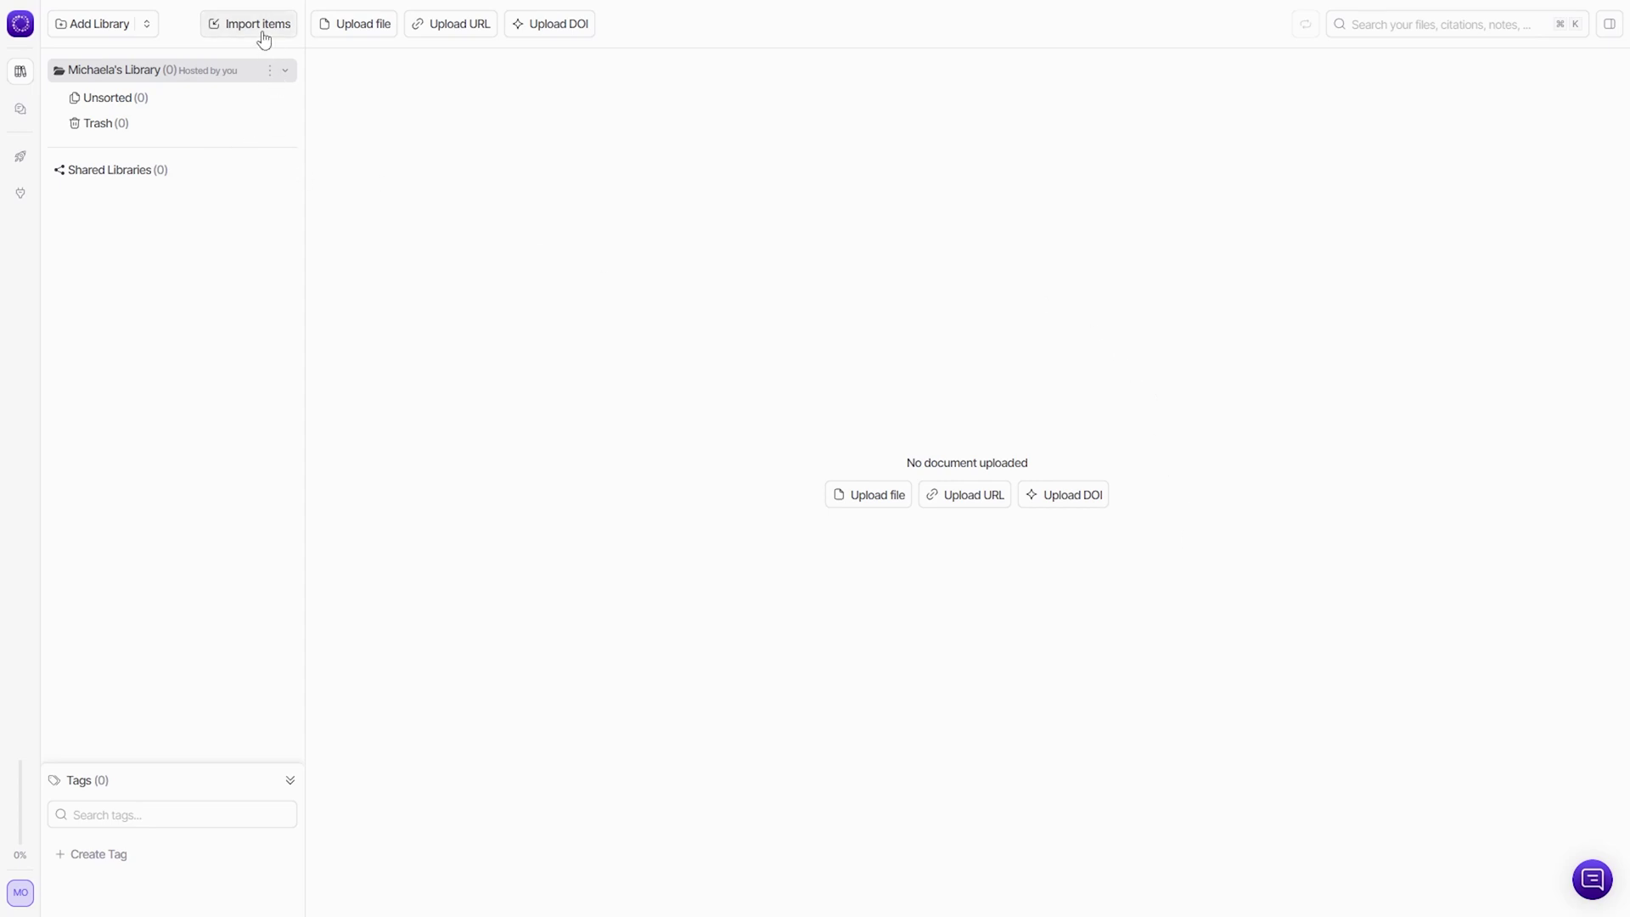
Step: Open the Add Library dropdown and close it without choosing an option
{"action": "left_click", "coordinate": [147, 25]}
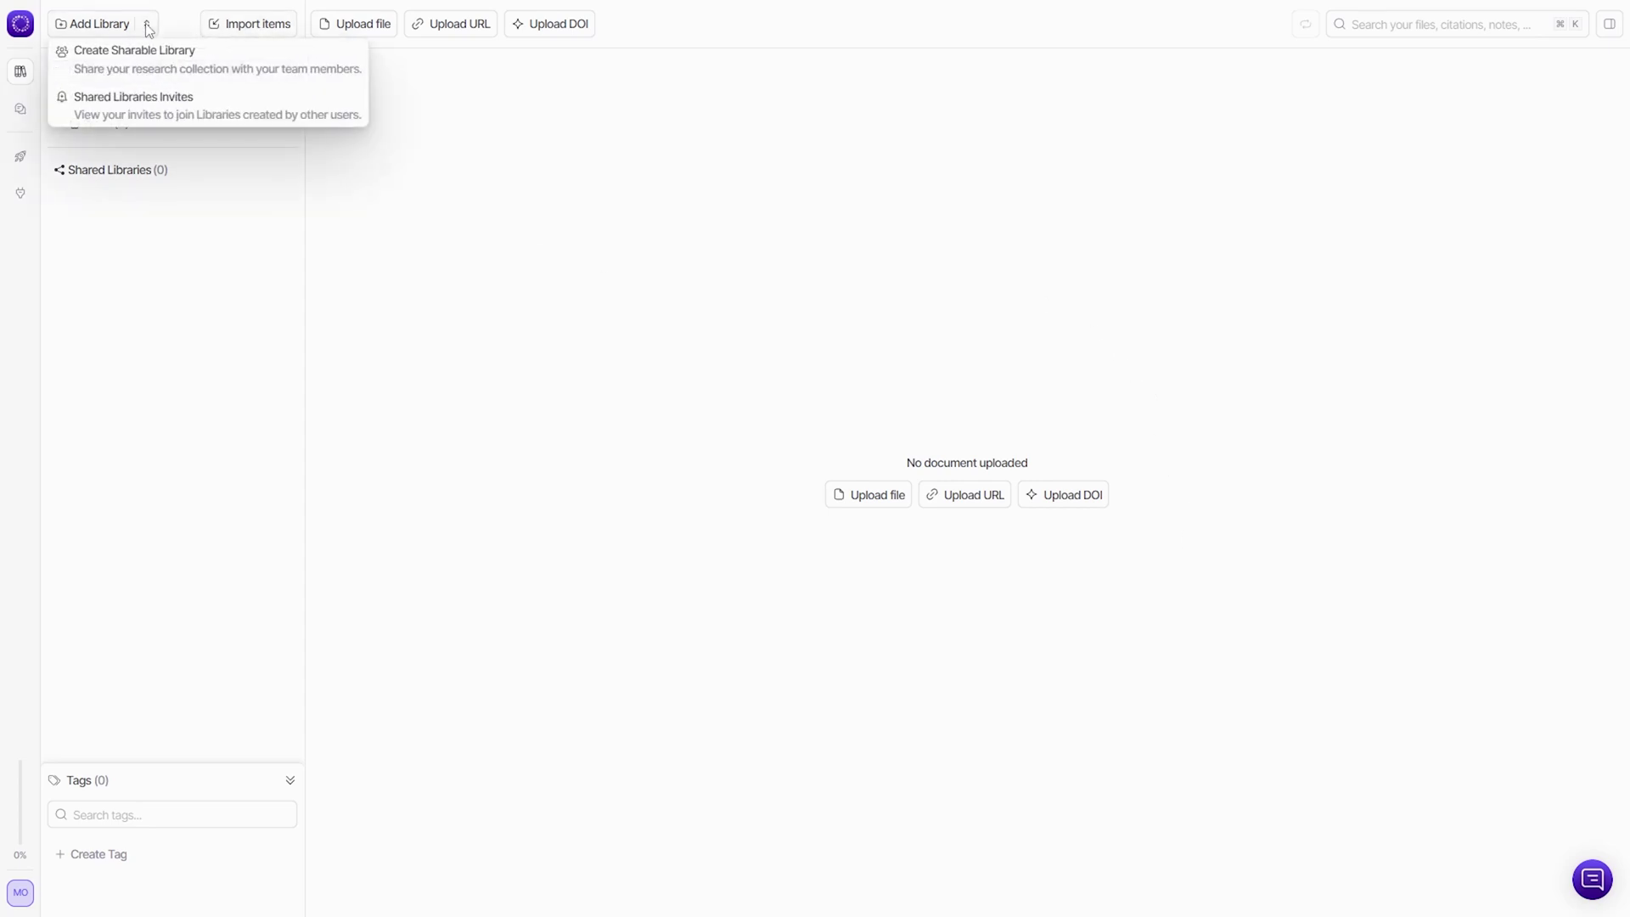
{"action": "left_click", "coordinate": [148, 25]}
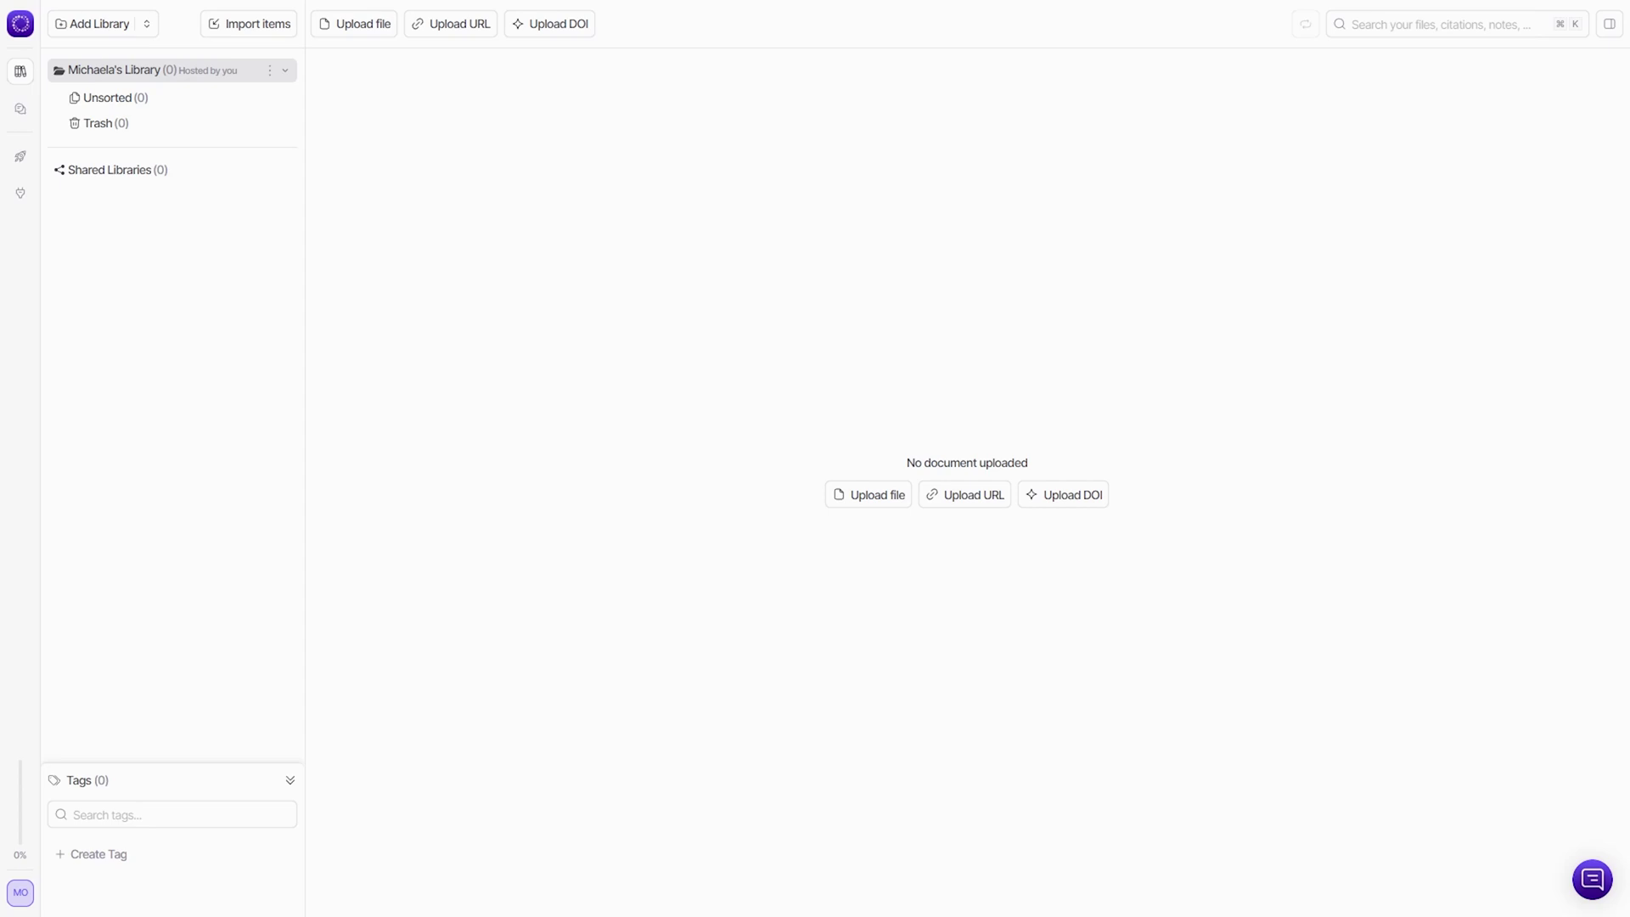
Step: Cancel the upload and show the Info panel for Tornado records - Wikipedia
{"action": "left_click", "coordinate": [868, 494]}
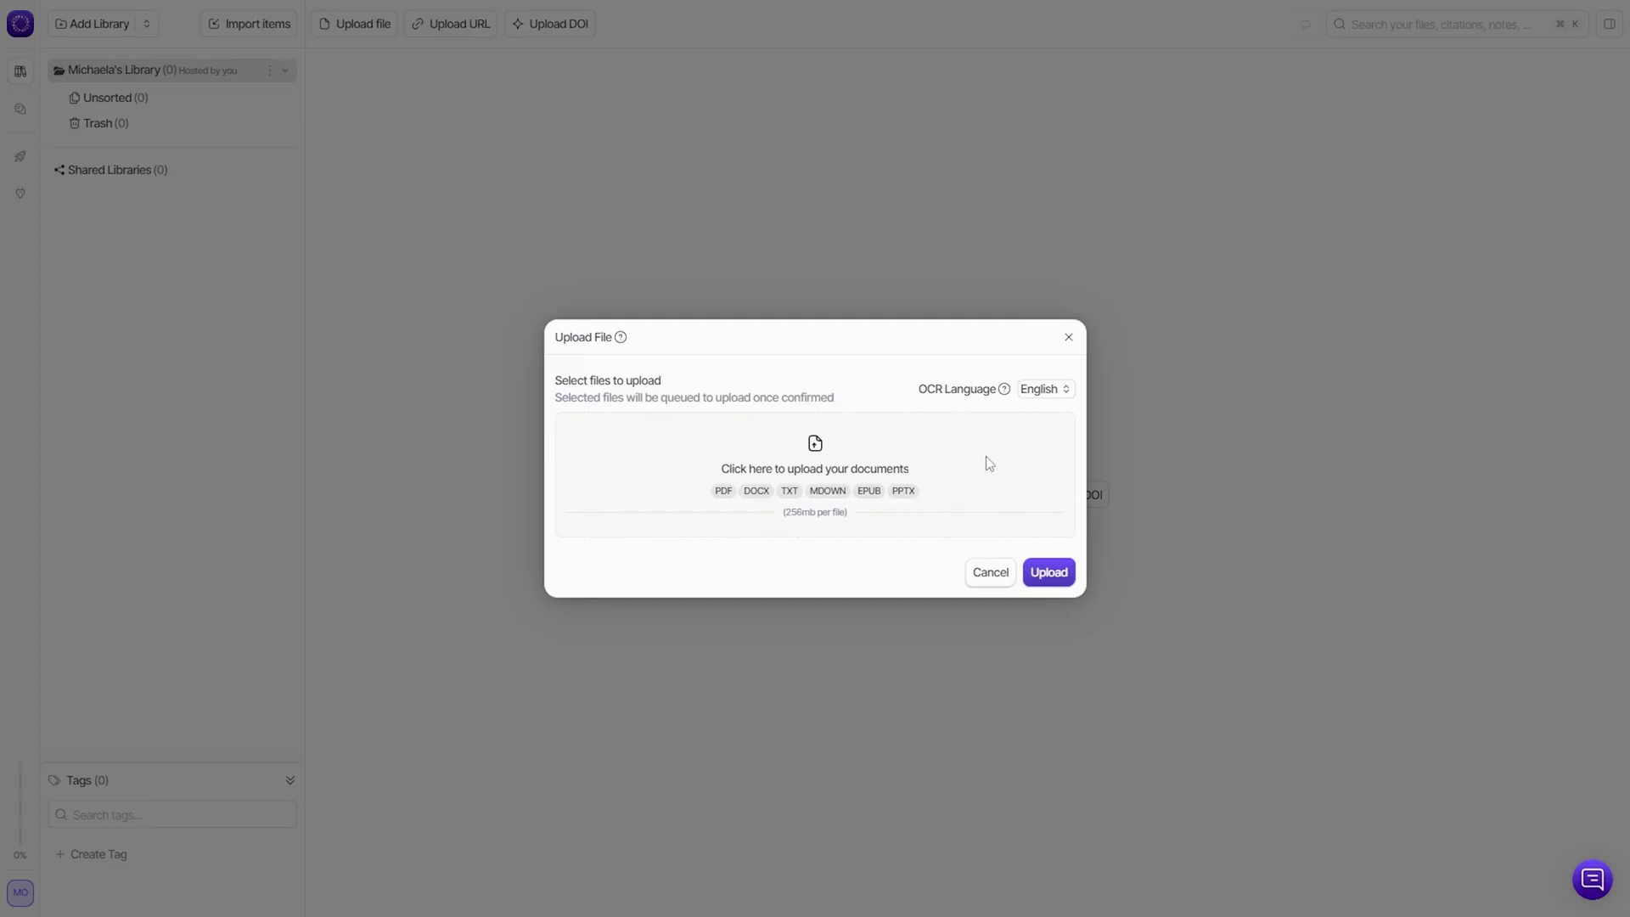
{"action": "left_click", "coordinate": [808, 454]}
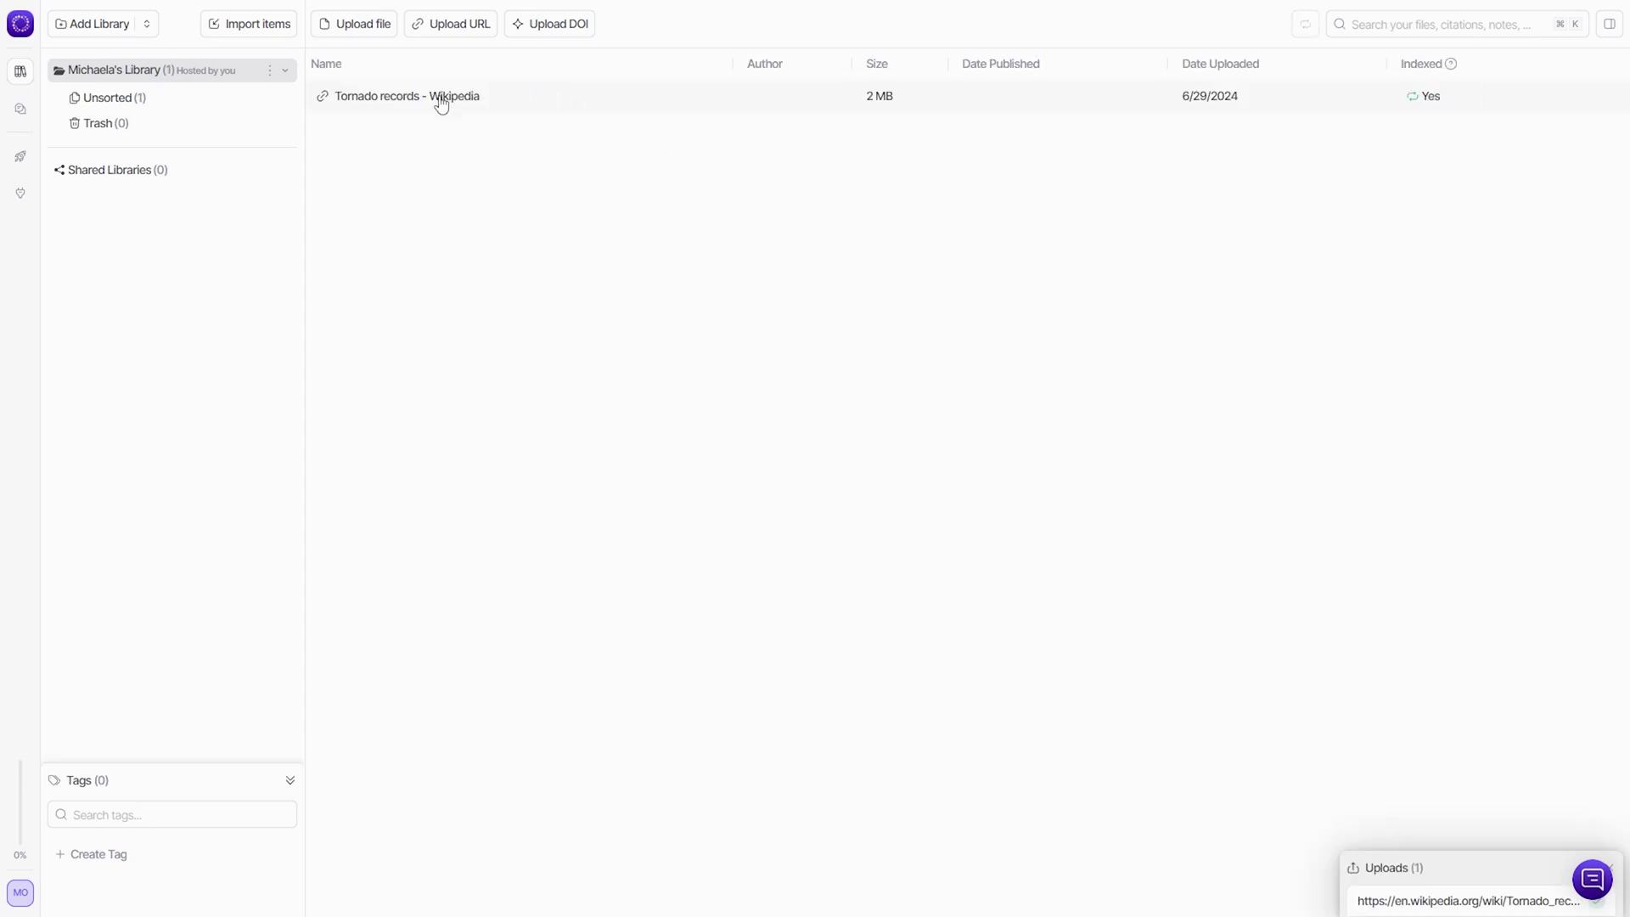
{"action": "left_click", "coordinate": [390, 105]}
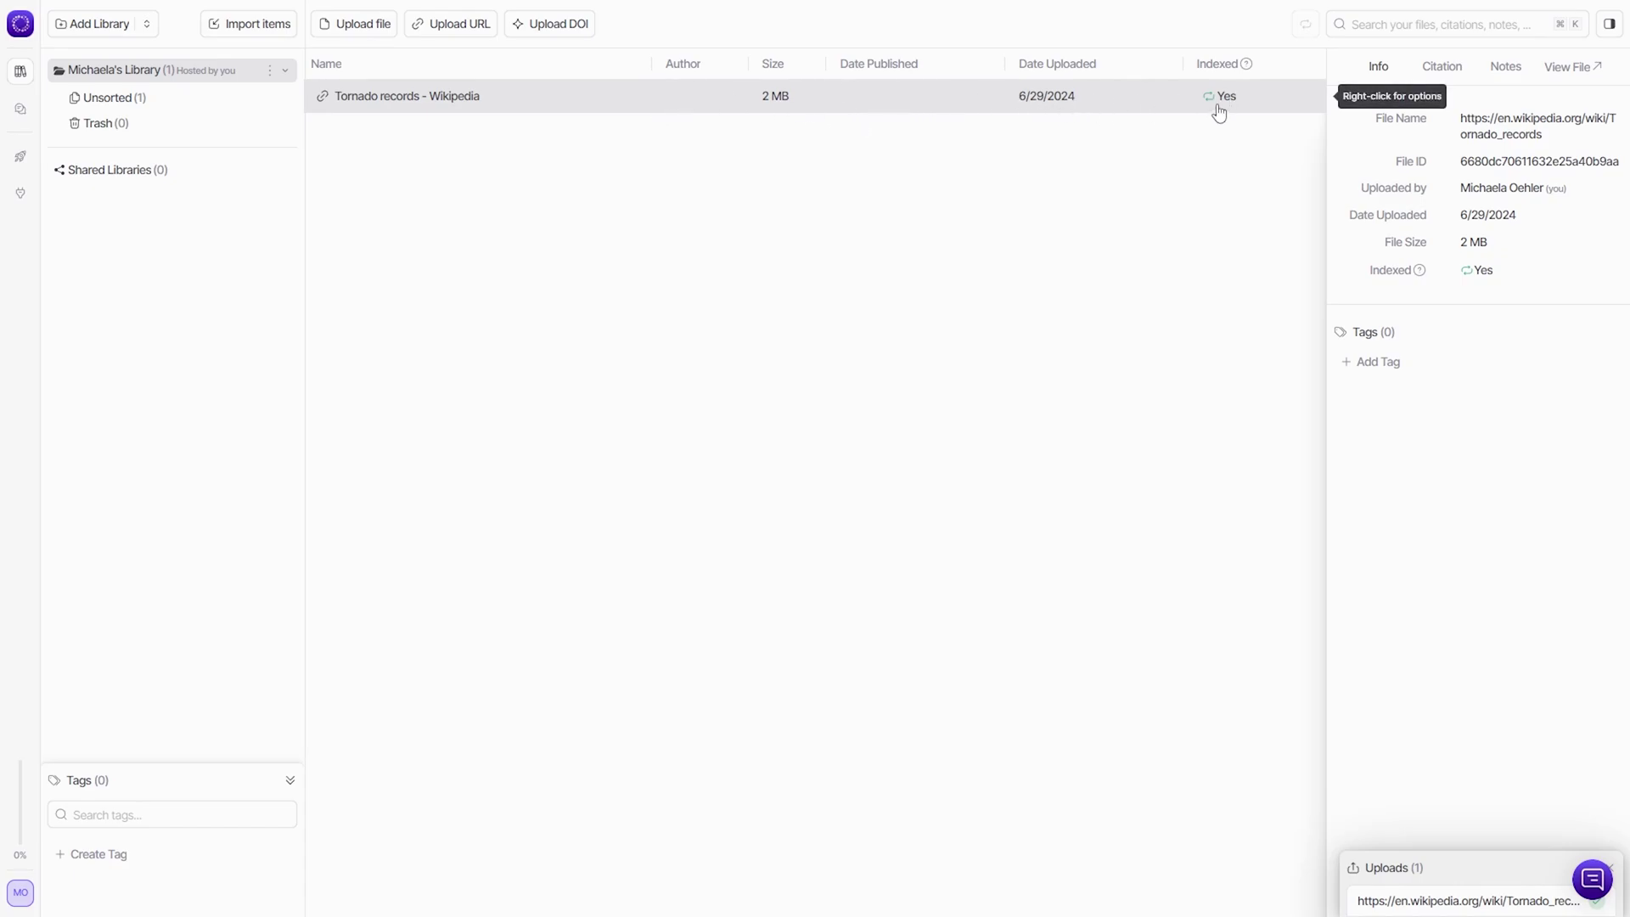
{"action": "right_click", "coordinate": [394, 103]}
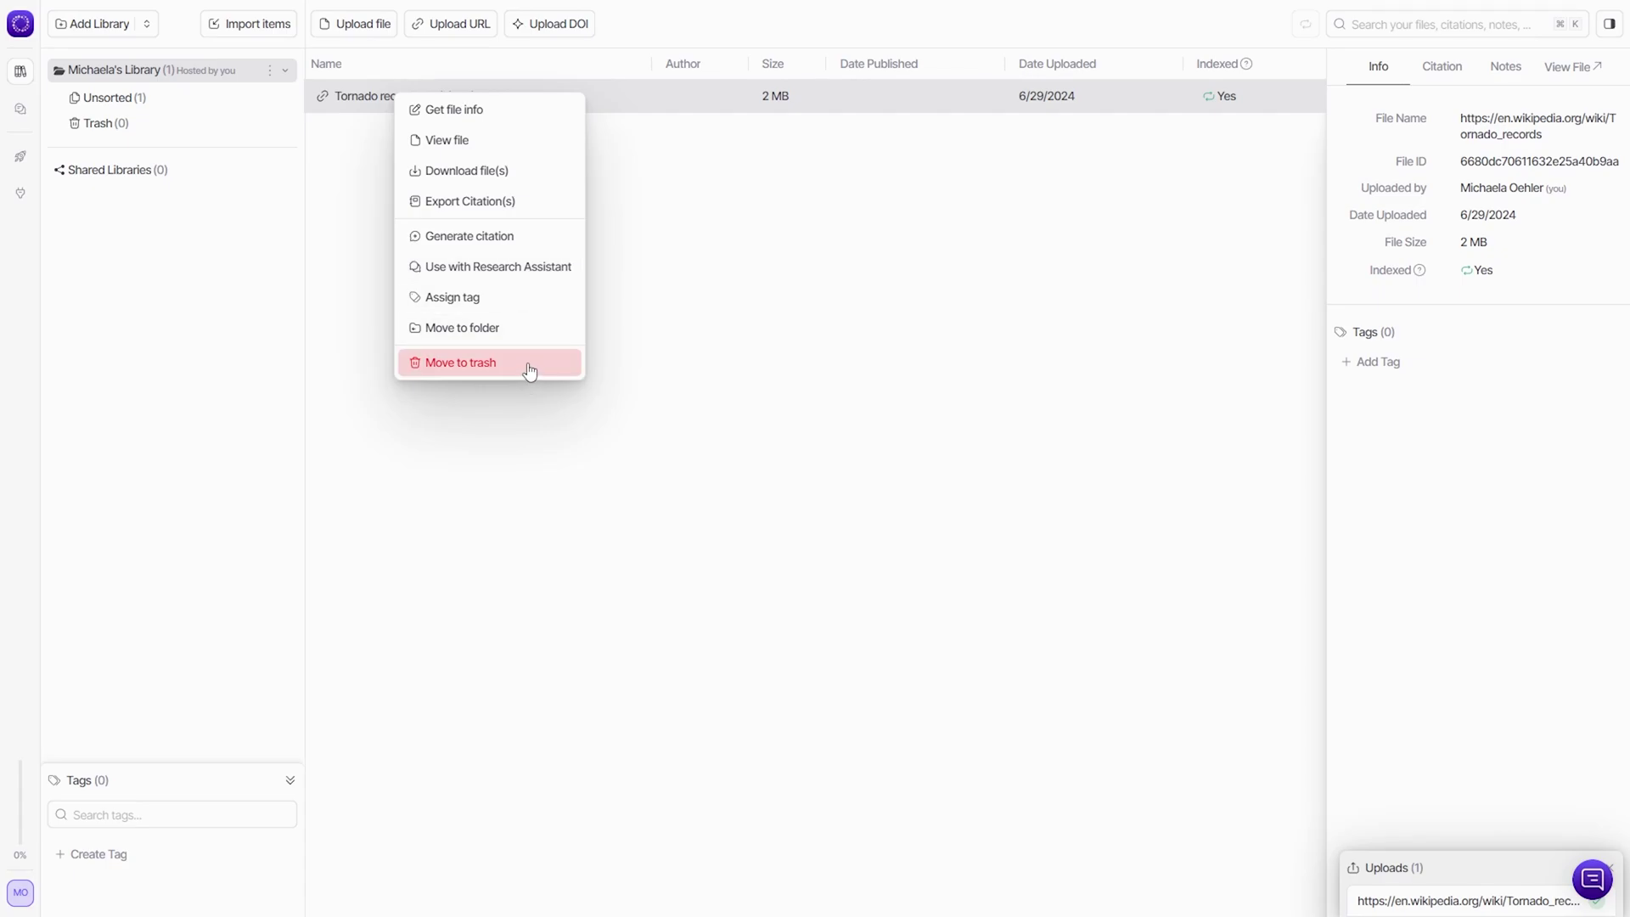
{"action": "left_click", "coordinate": [948, 370]}
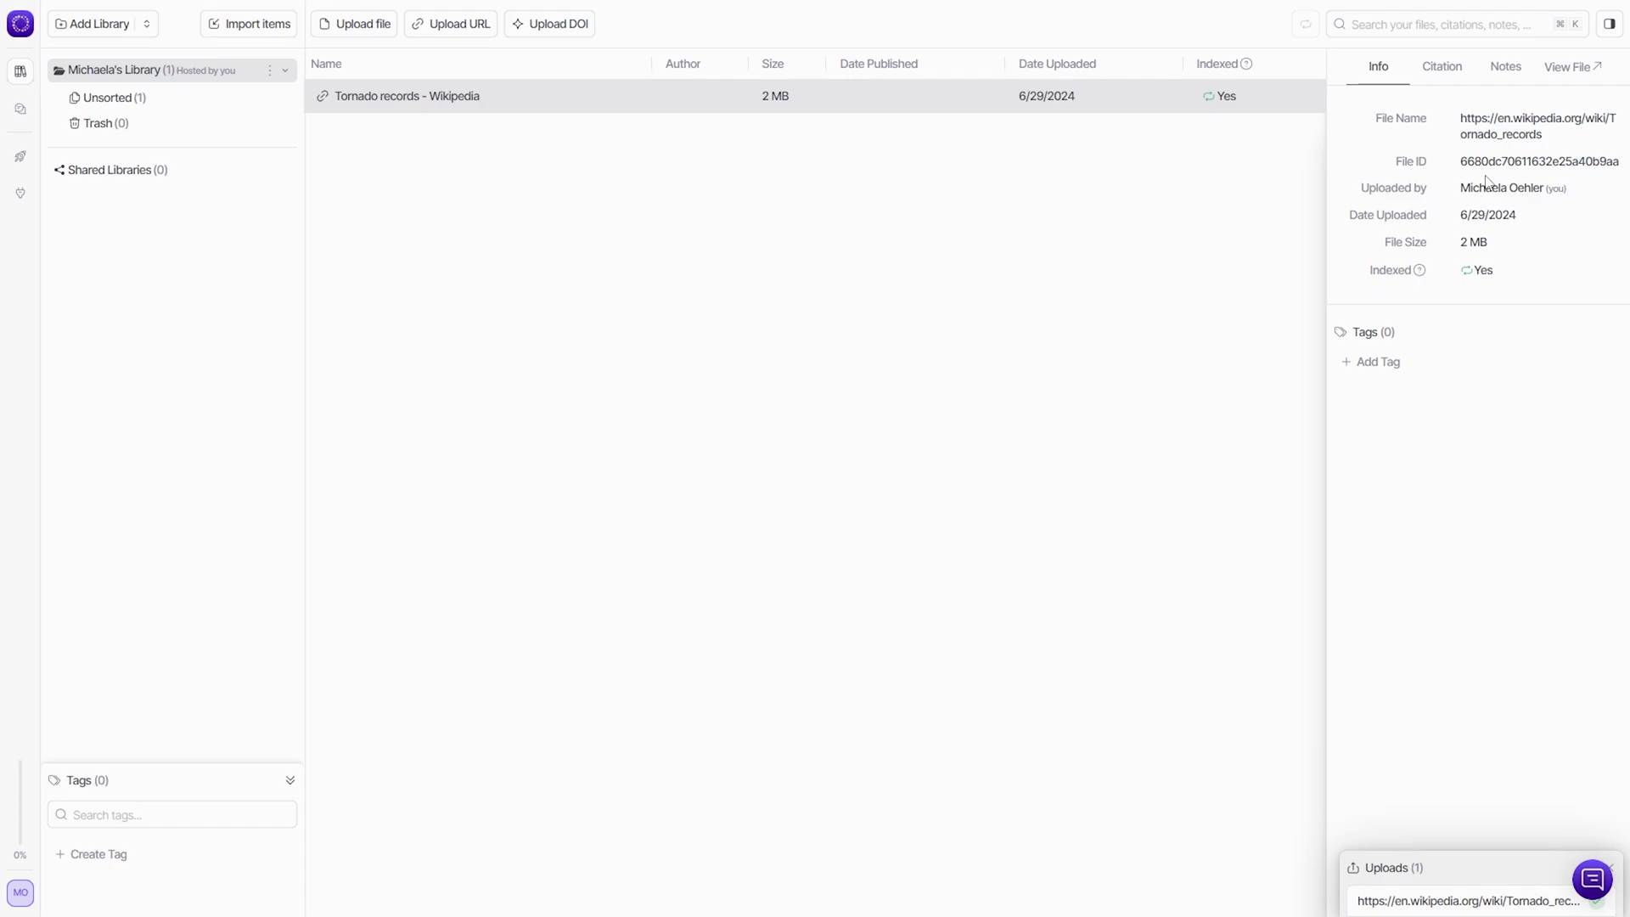
{"action": "double_click", "coordinate": [527, 91]}
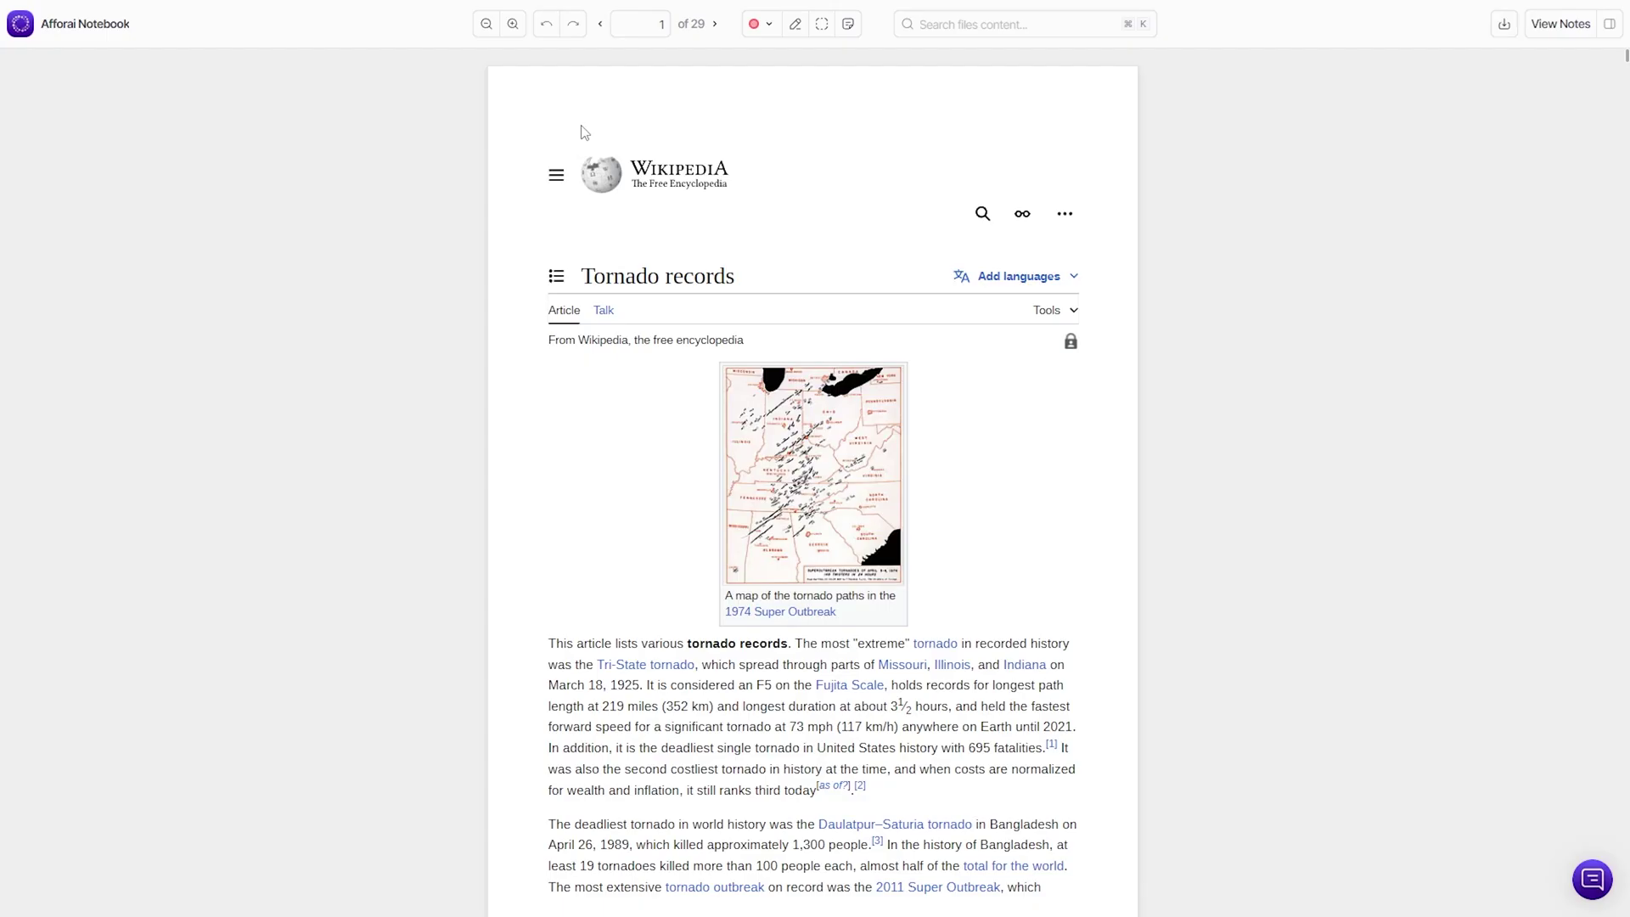
{"action": "scroll", "coordinate": [495, 270], "scroll_direction": "down", "scroll_amount": 2}
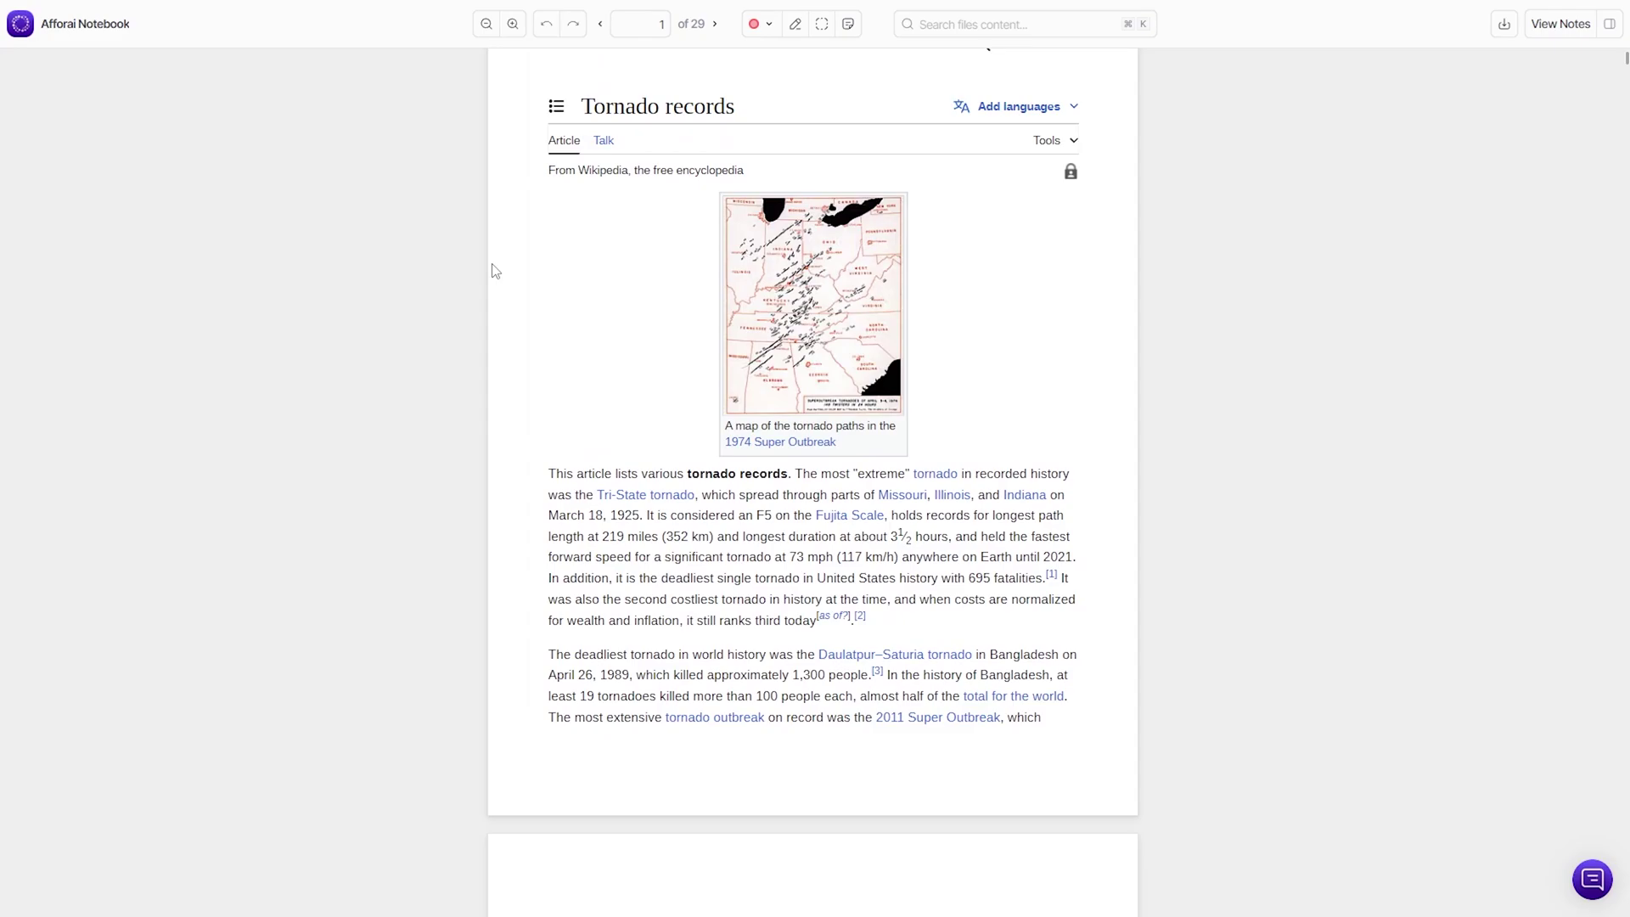
{"action": "scroll", "coordinate": [494, 269], "scroll_direction": "down", "scroll_amount": 7}
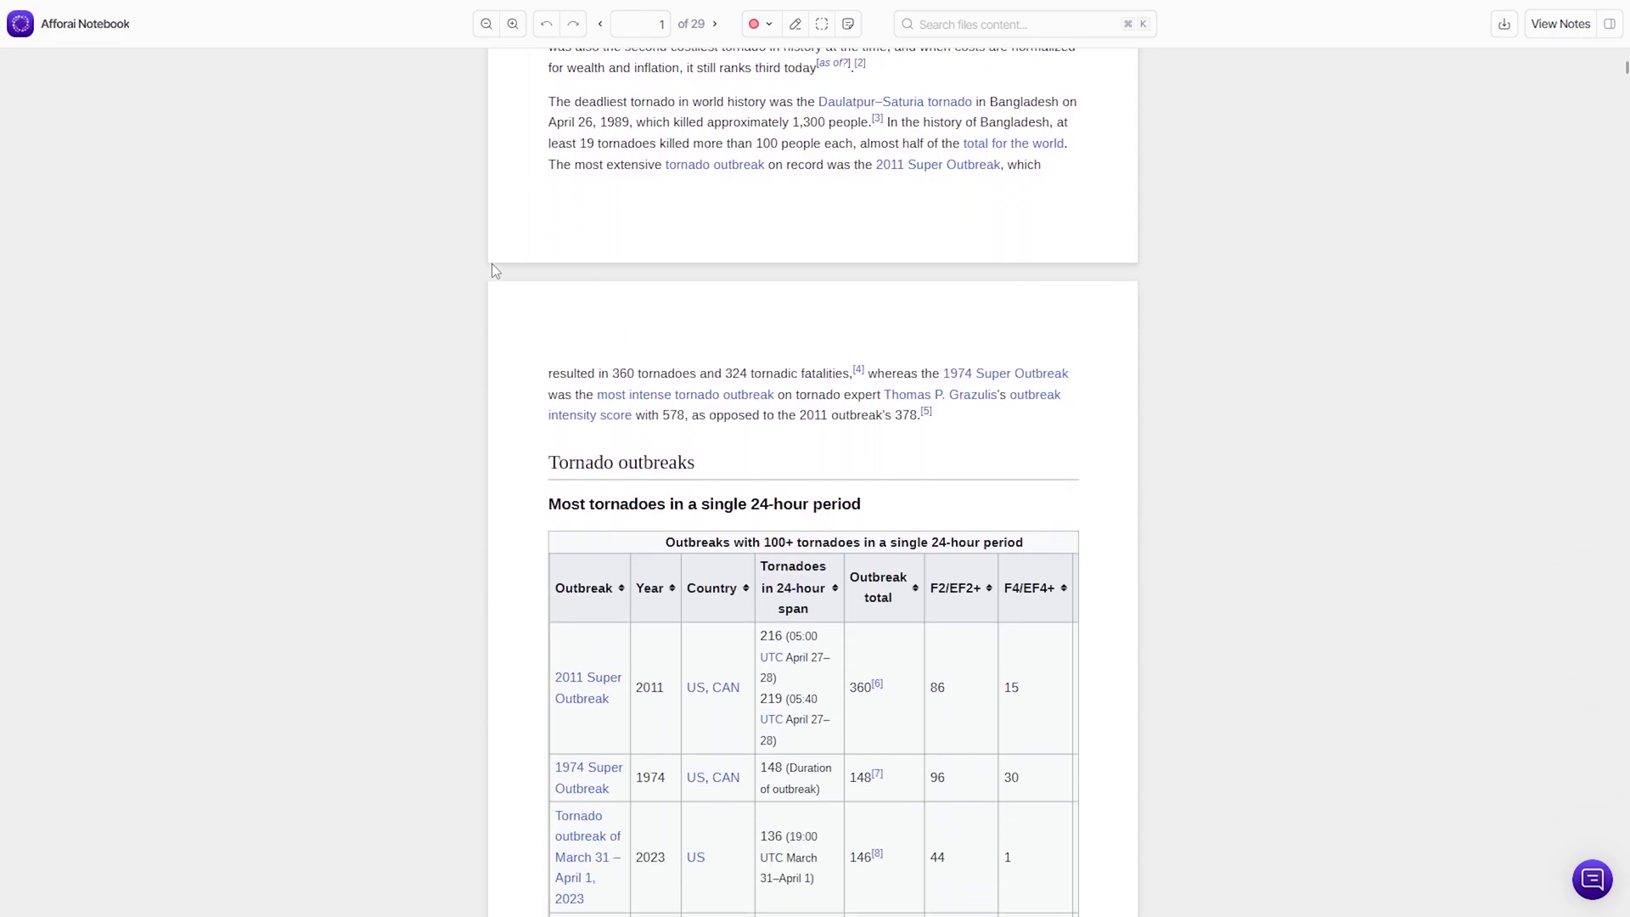
{"action": "scroll", "coordinate": [495, 270], "scroll_direction": "down", "scroll_amount": 8}
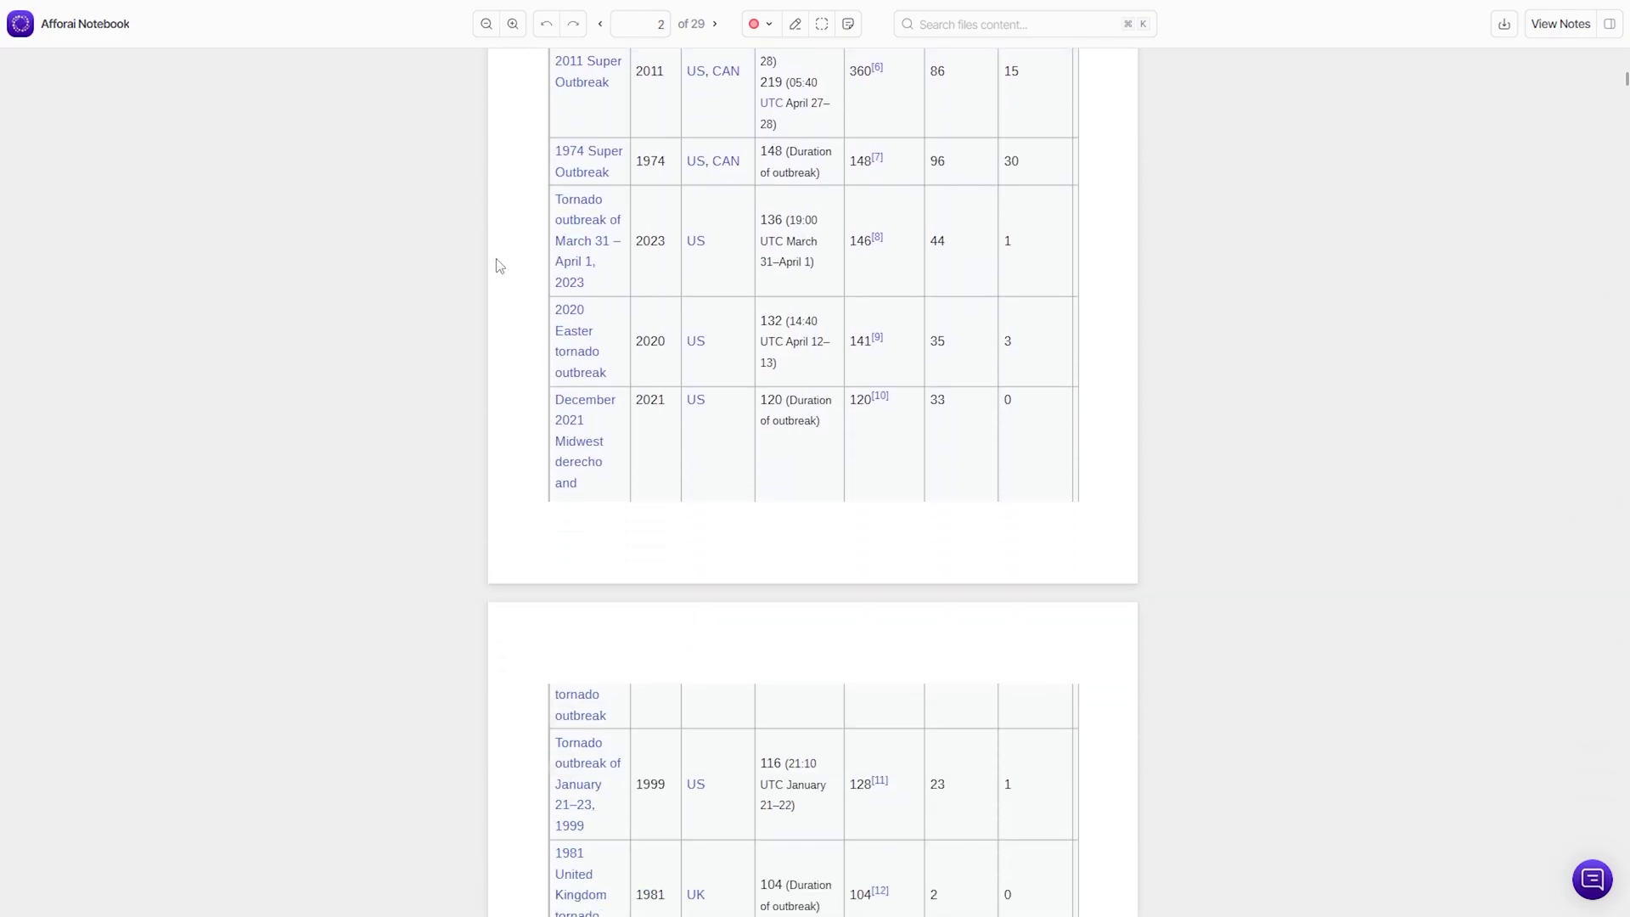
{"action": "scroll", "coordinate": [498, 266], "scroll_direction": "up", "scroll_amount": 15}
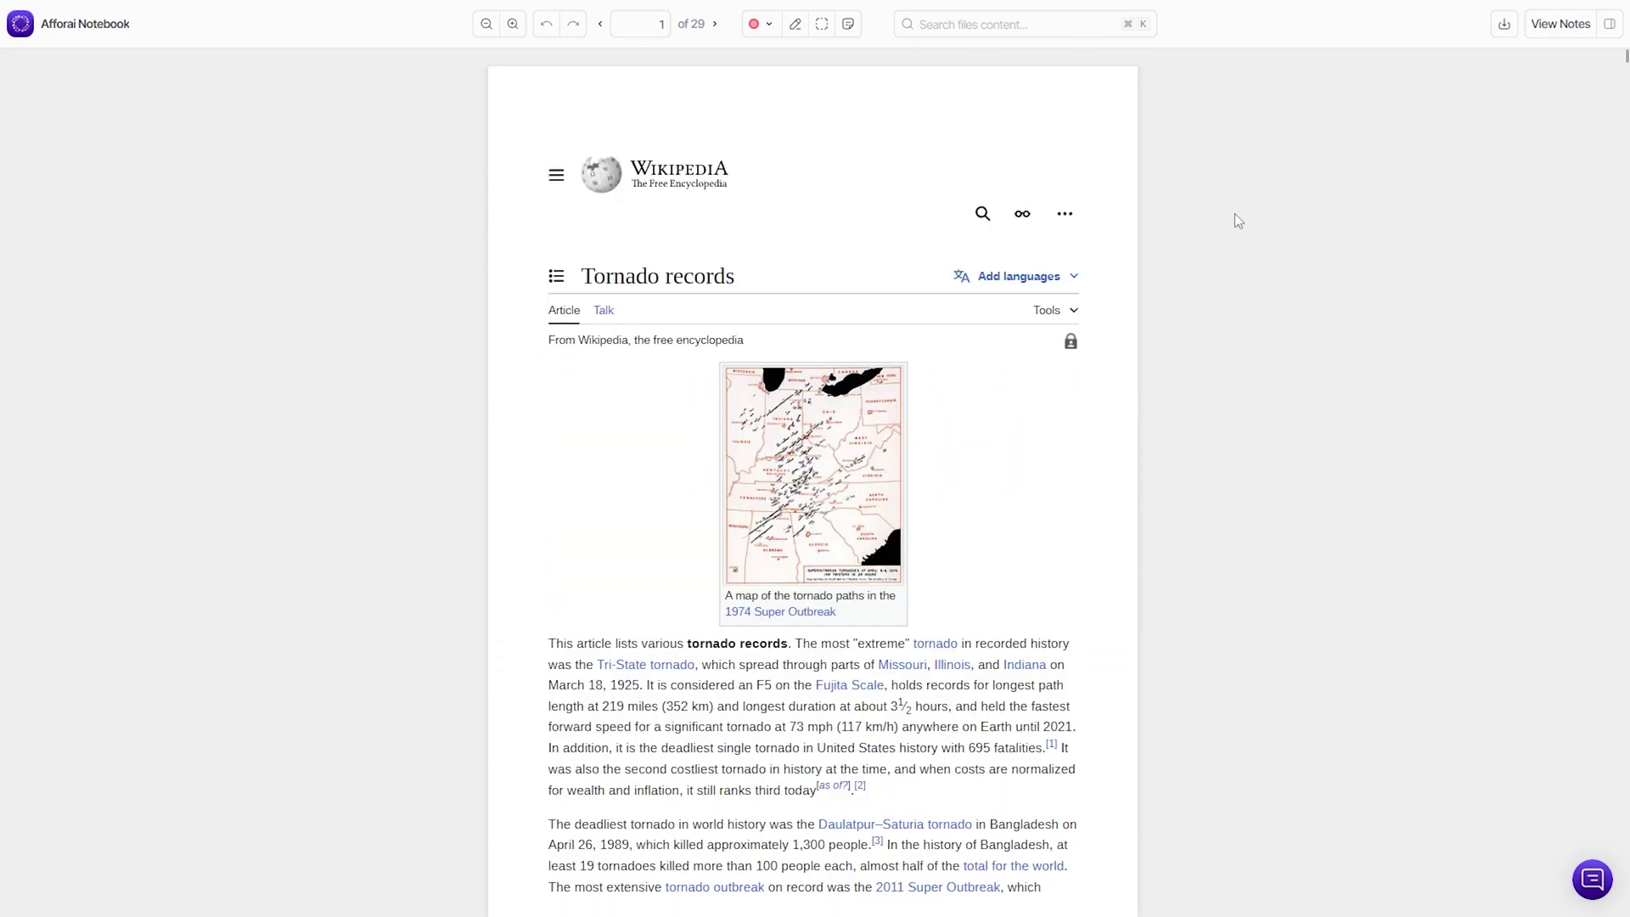
{"action": "left_click", "coordinate": [509, 25]}
{"action": "left_click", "coordinate": [509, 26]}
{"action": "left_click", "coordinate": [509, 26]}
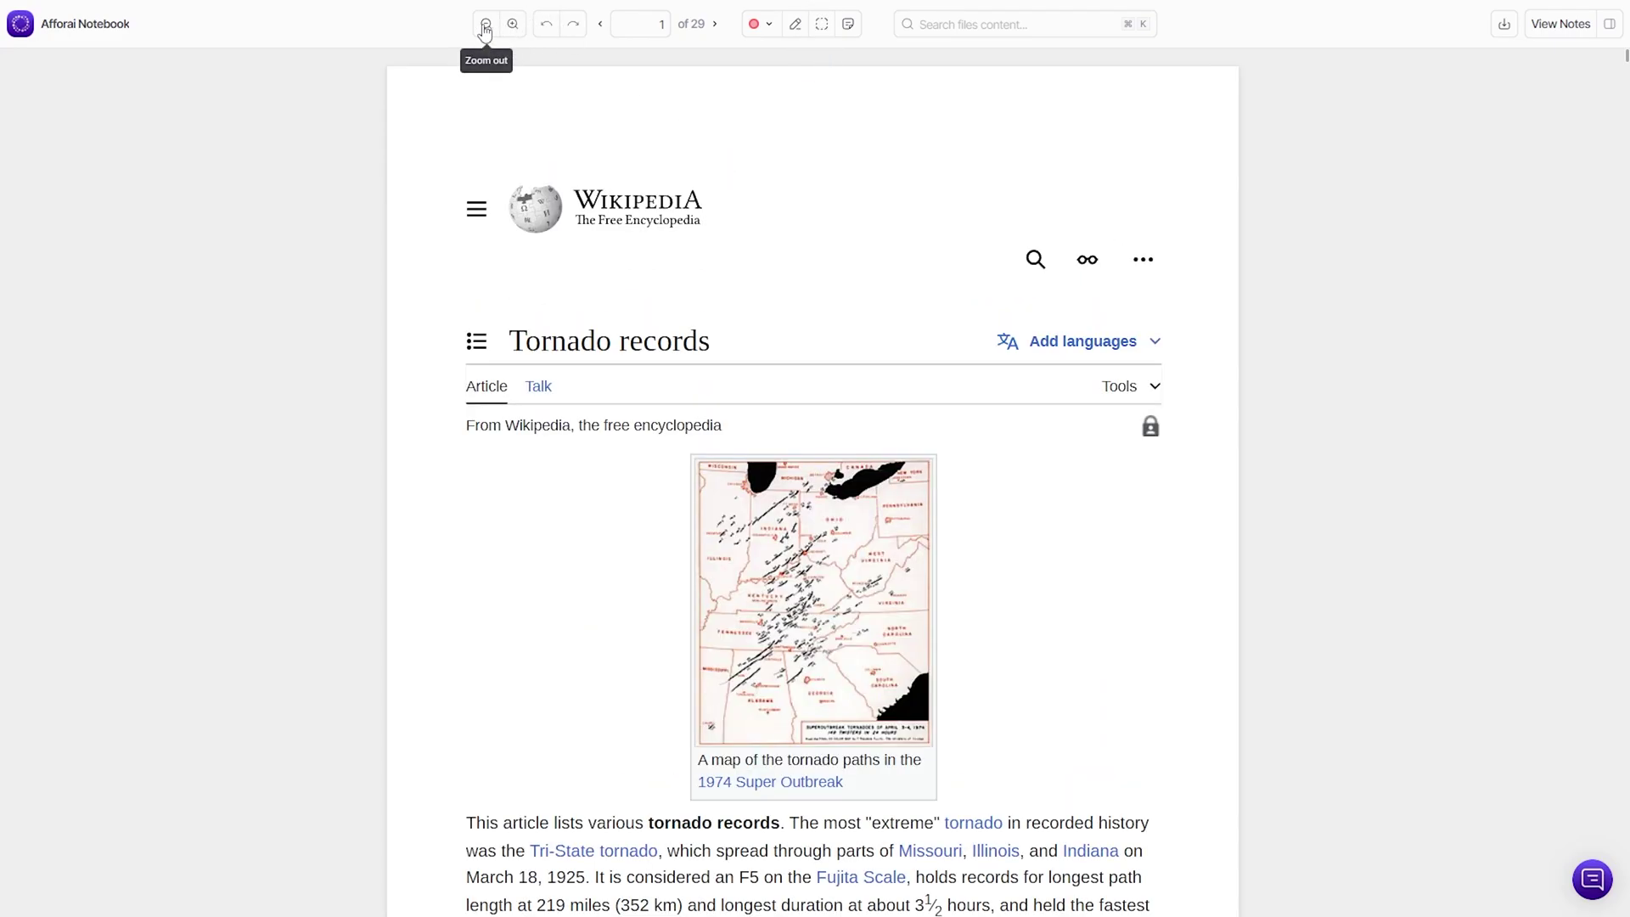
{"action": "left_click", "coordinate": [485, 26]}
{"action": "left_click", "coordinate": [486, 25]}
{"action": "left_click", "coordinate": [546, 26]}
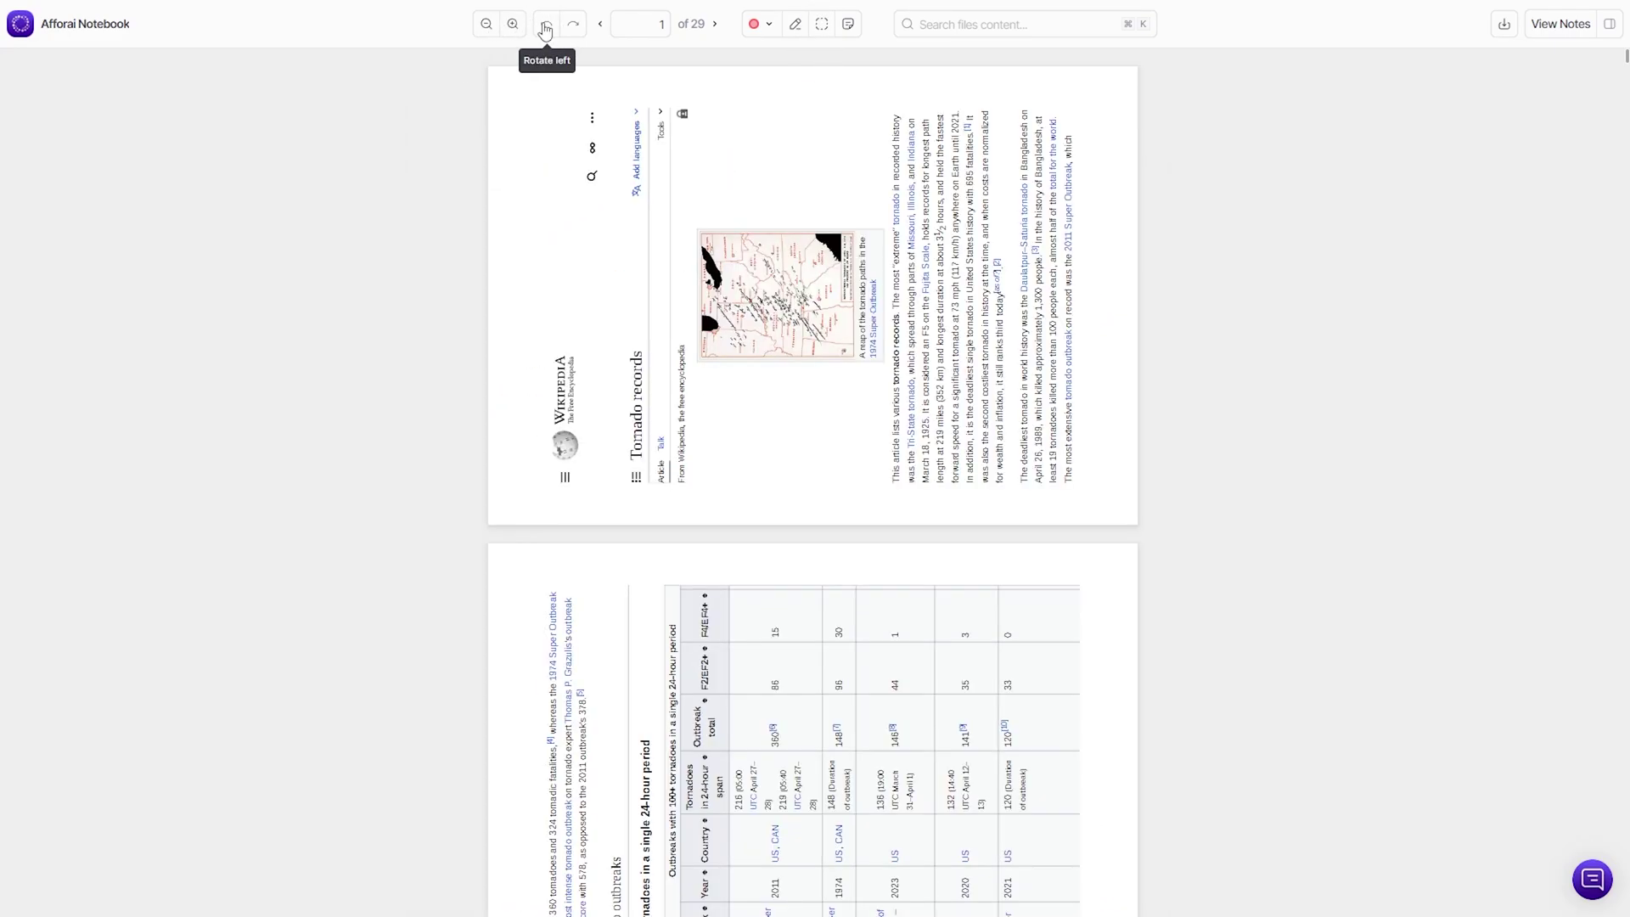
{"action": "left_click", "coordinate": [573, 25]}
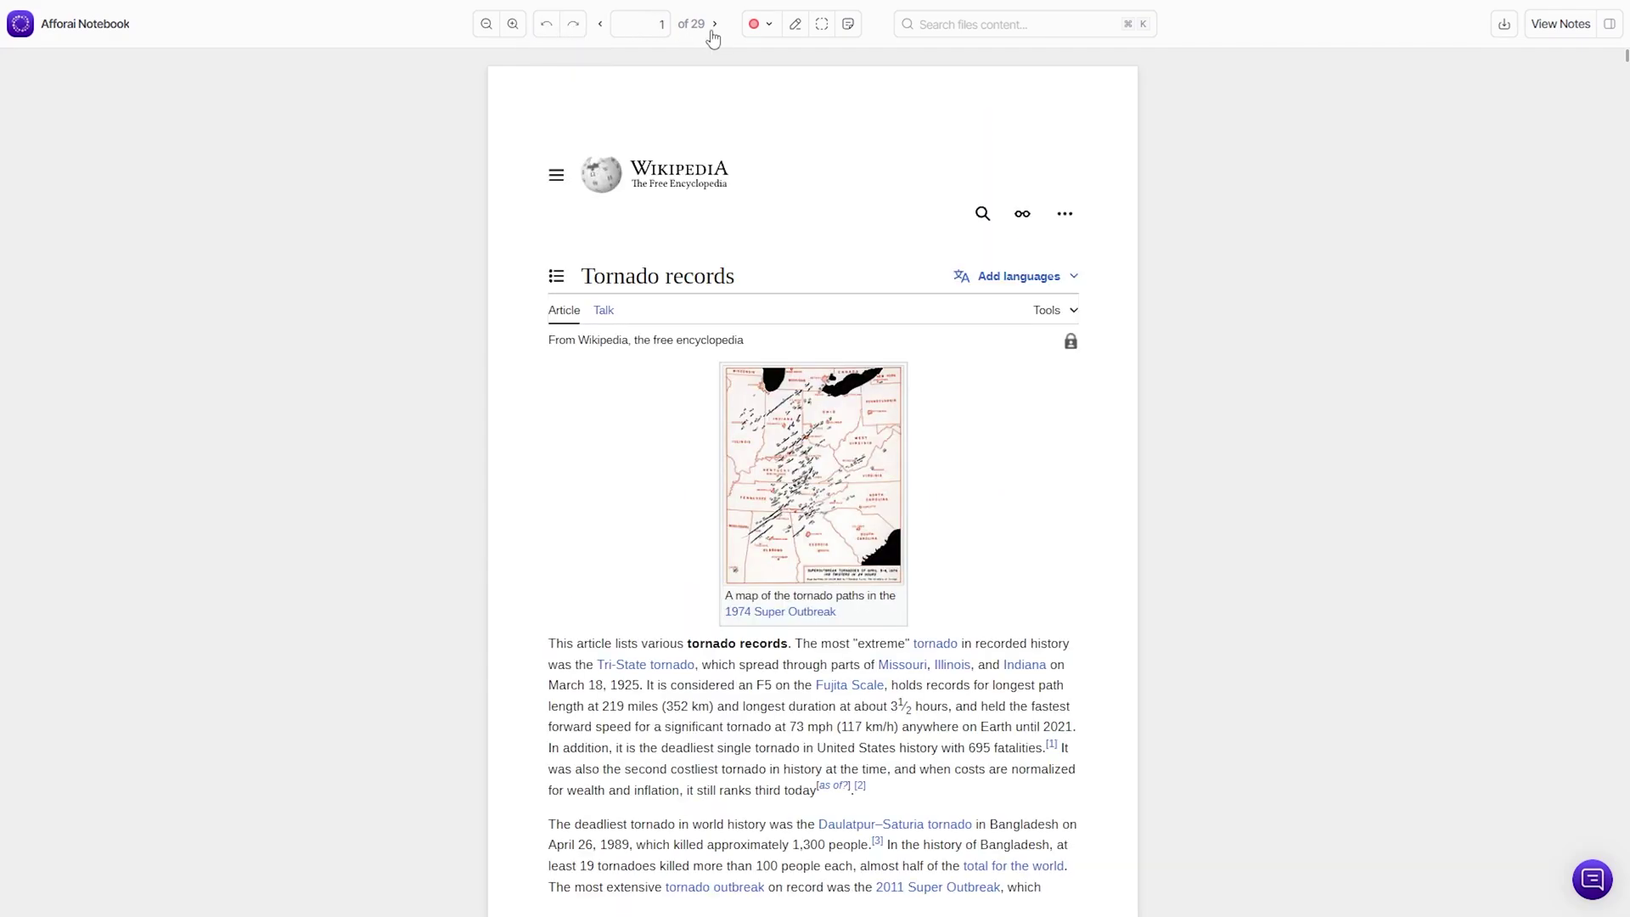
Step: Jump to page 5 of the Tornado records document
{"action": "left_click", "coordinate": [646, 23]}
{"action": "type", "text": "5"}
{"action": "key", "text": "Return"}
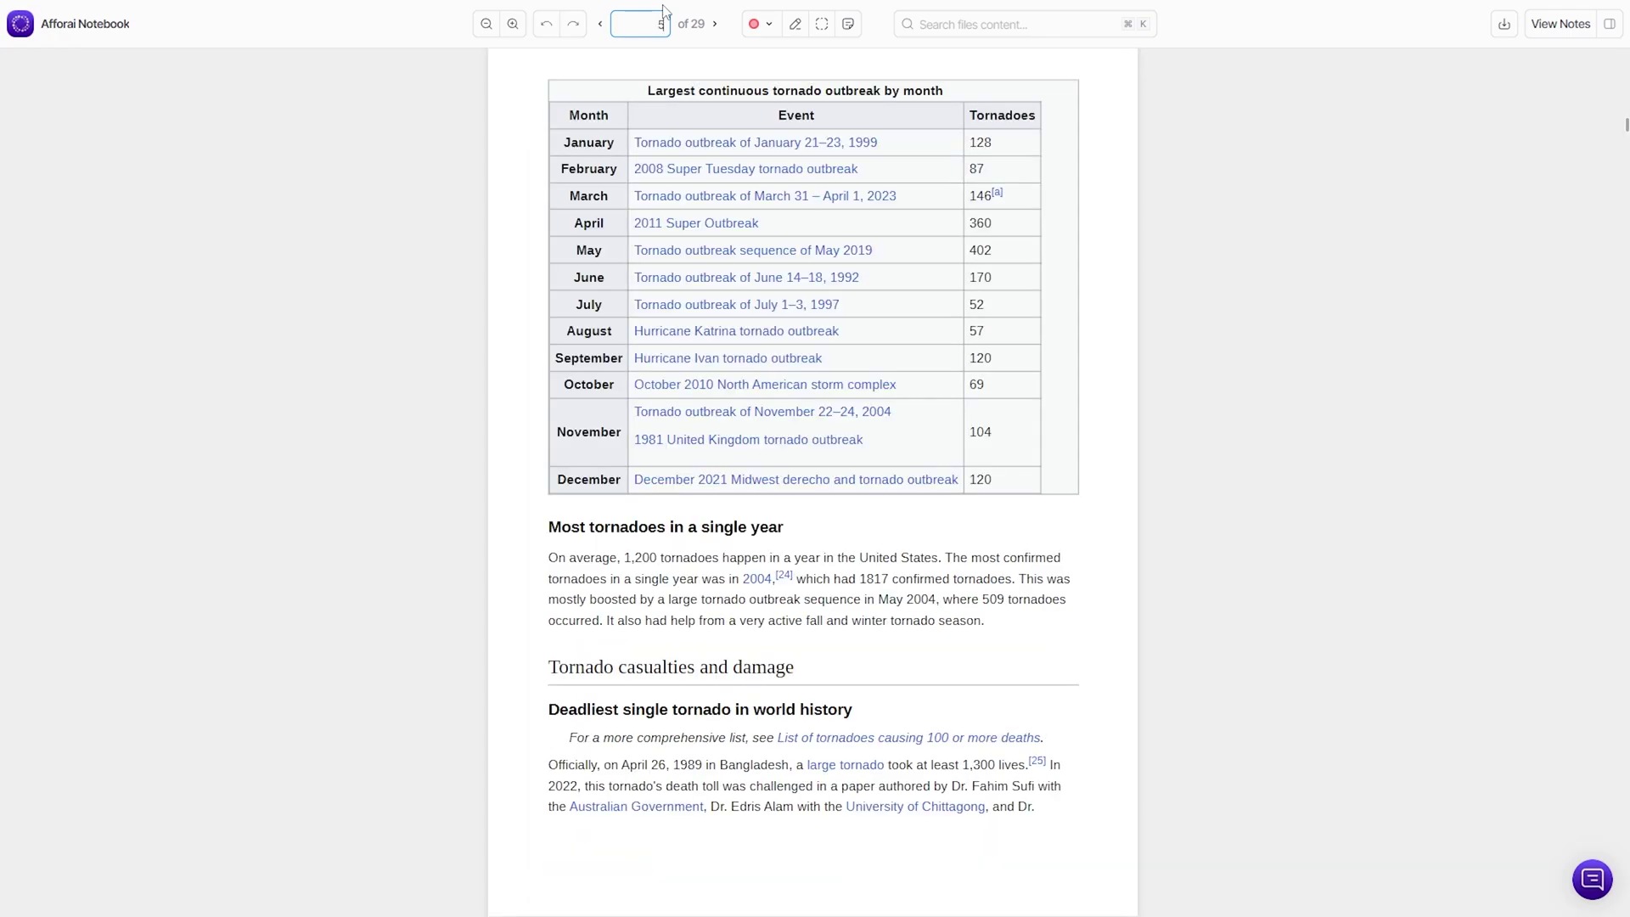
Step: Add two text highlights, the second orange, plus an area highlight over the 'Most tornadoes' paragraph
{"action": "left_click", "coordinate": [793, 25]}
{"action": "left_click_drag", "start_coordinate": [557, 557], "coordinate": [757, 559]}
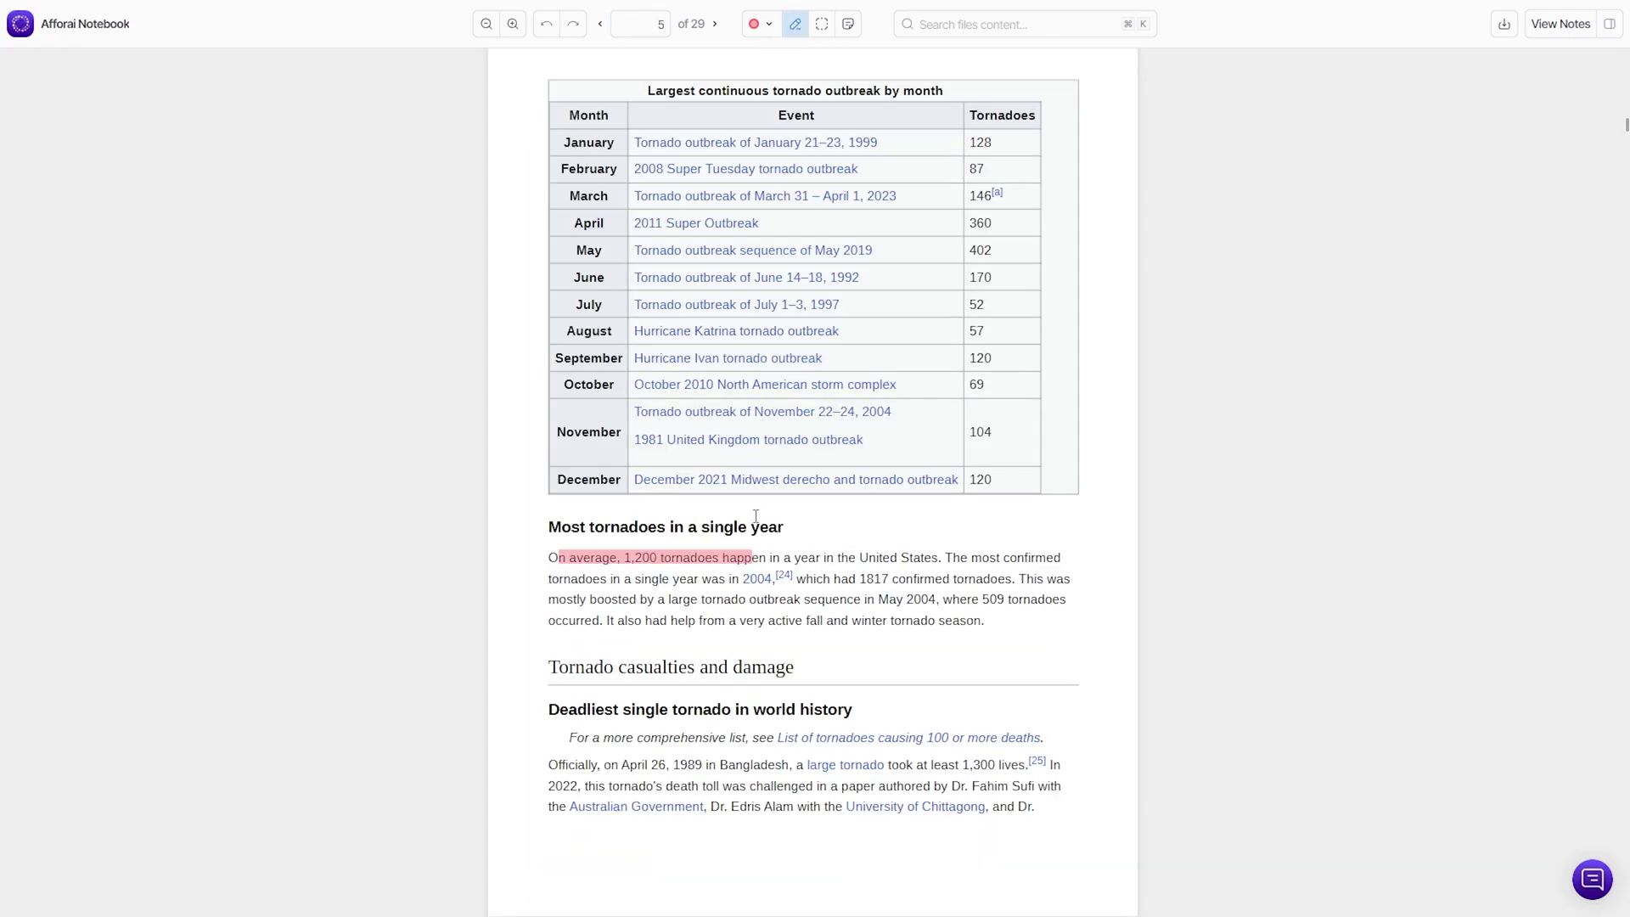
{"action": "left_click", "coordinate": [768, 26]}
{"action": "left_click", "coordinate": [758, 80]}
{"action": "left_click_drag", "start_coordinate": [807, 557], "coordinate": [897, 557]}
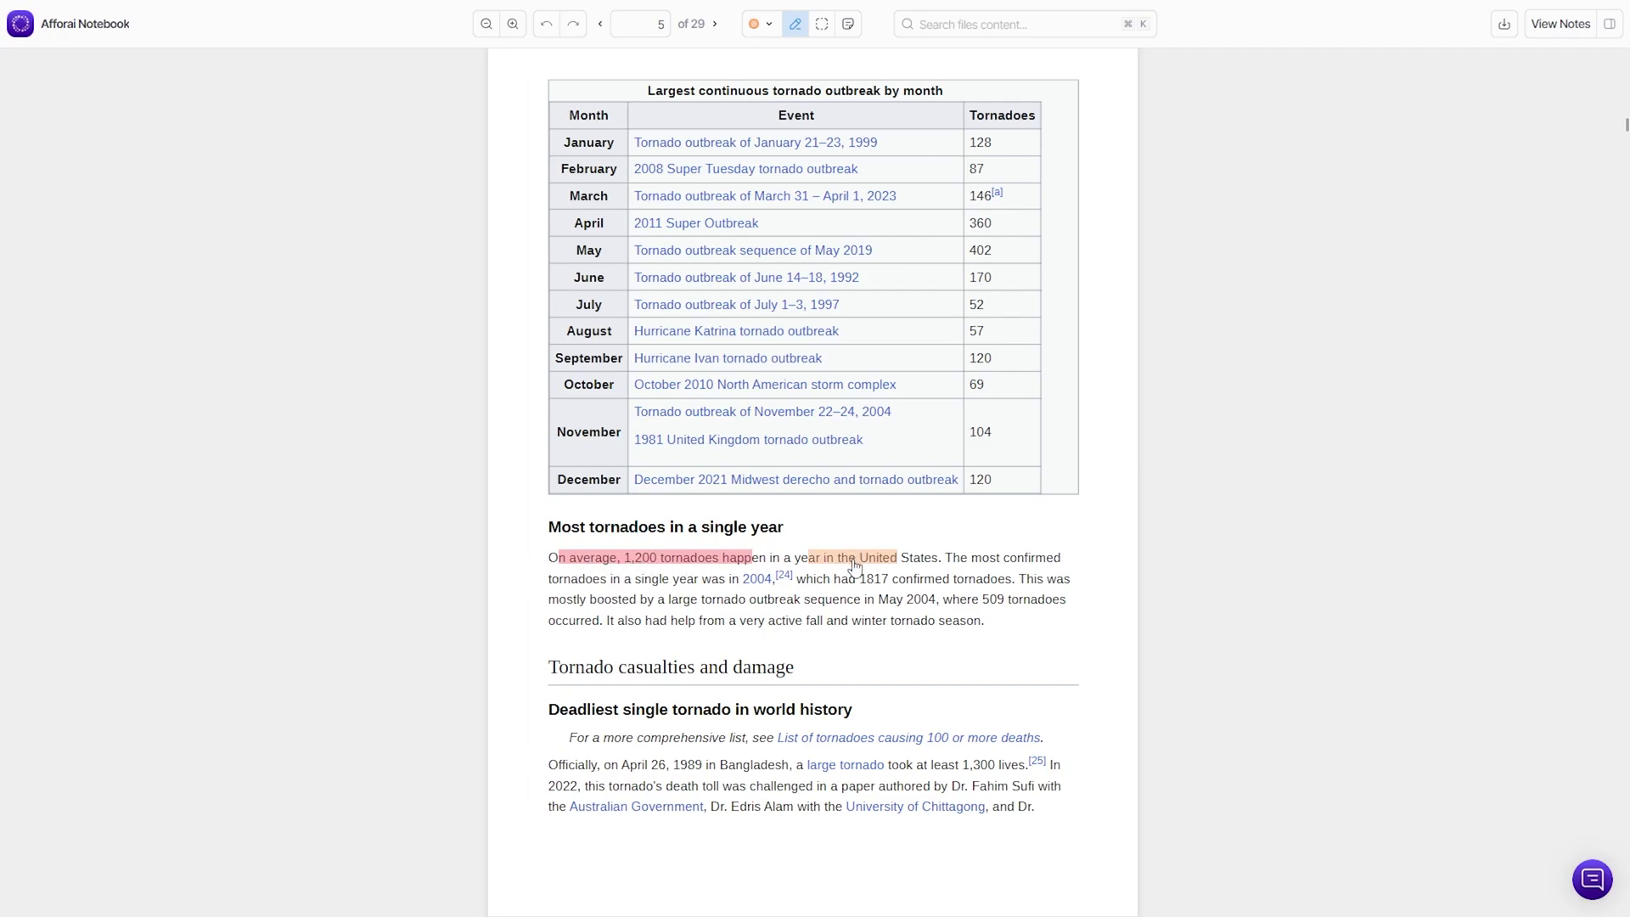
{"action": "left_click", "coordinate": [821, 24]}
{"action": "mouse_move", "coordinate": [537, 541]}
{"action": "left_mouse_down"}
{"action": "mouse_move", "coordinate": [720, 623]}
{"action": "mouse_move", "coordinate": [1041, 672]}
{"action": "mouse_move", "coordinate": [1079, 655]}
{"action": "left_mouse_up"}
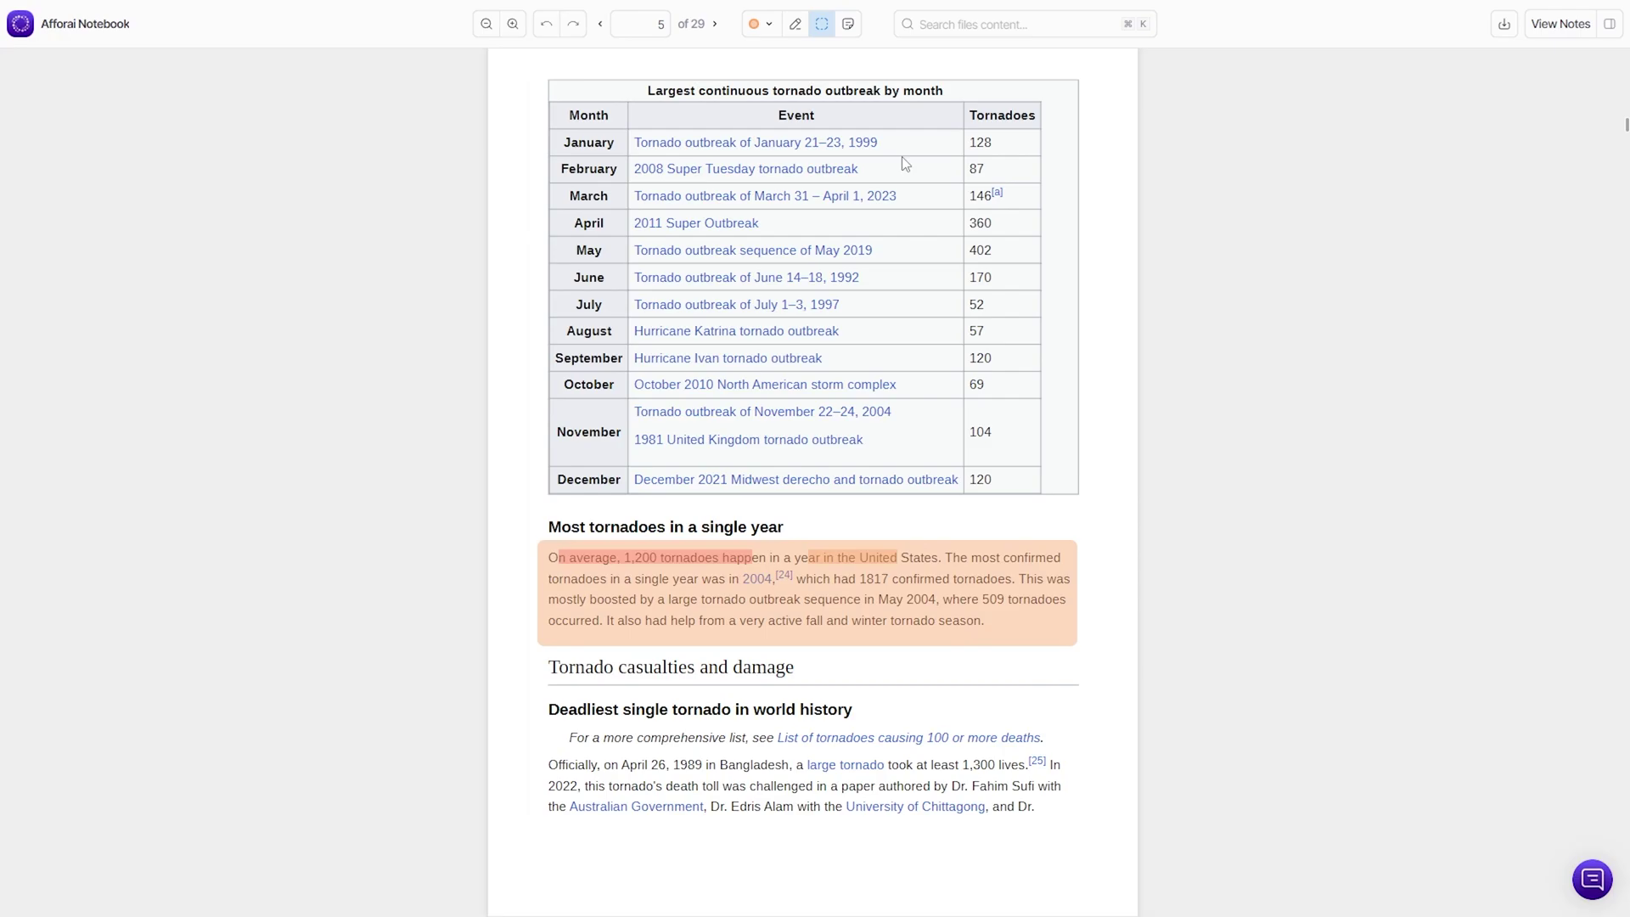
Step: Attach the comment 'well' to the area-highlighted paragraph on page 5
{"action": "left_click", "coordinate": [851, 26]}
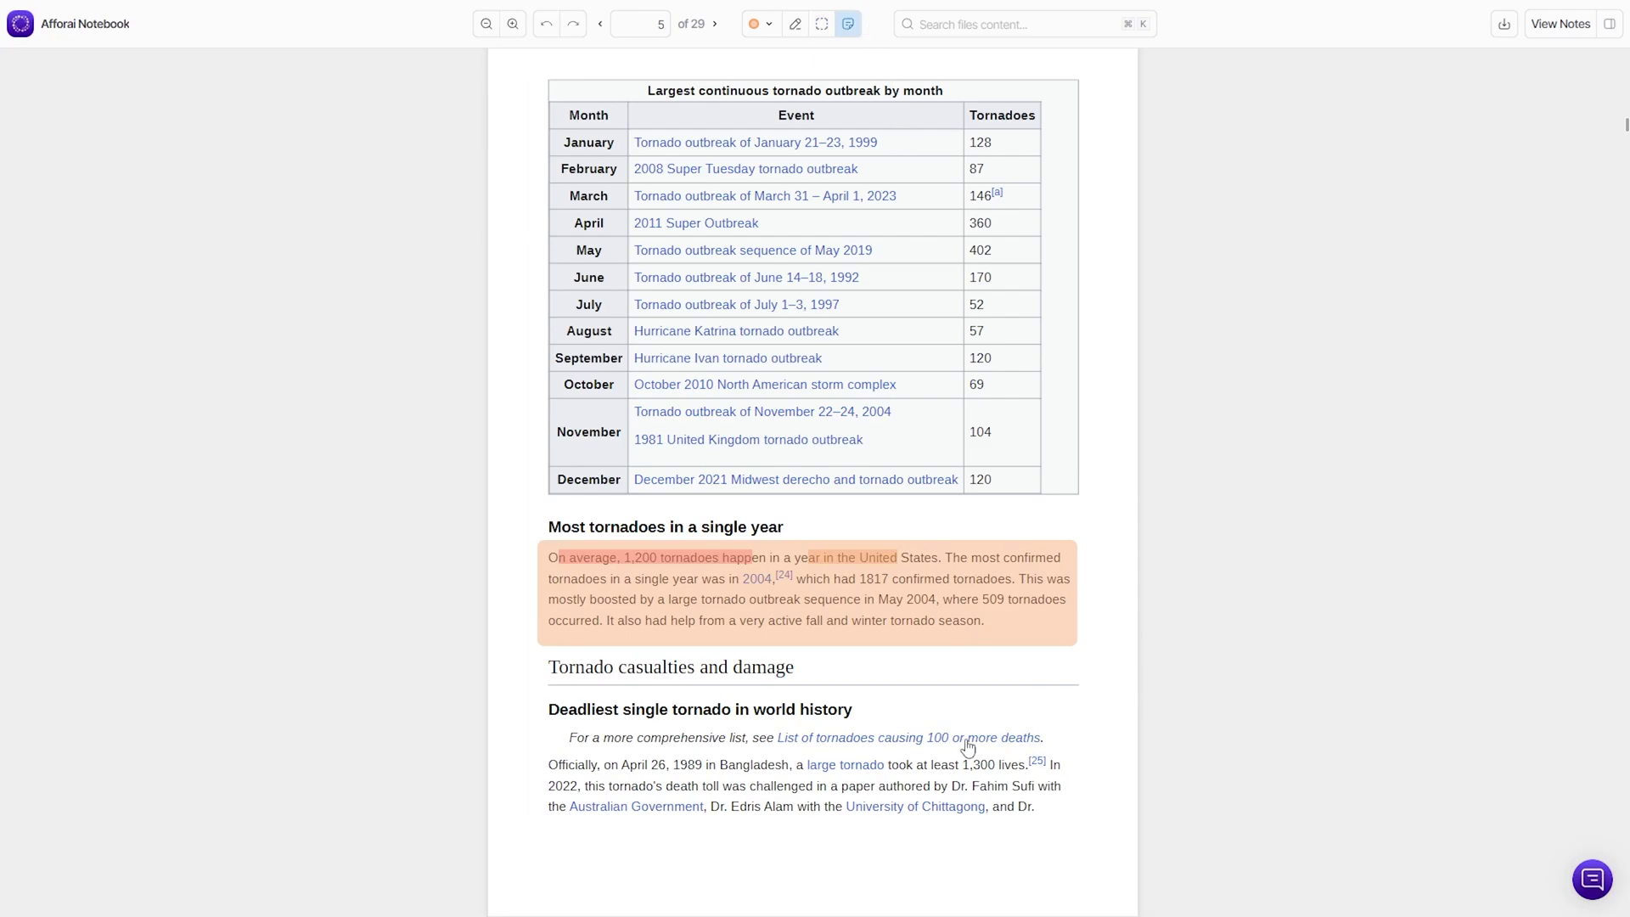
{"action": "left_click", "coordinate": [1027, 633]}
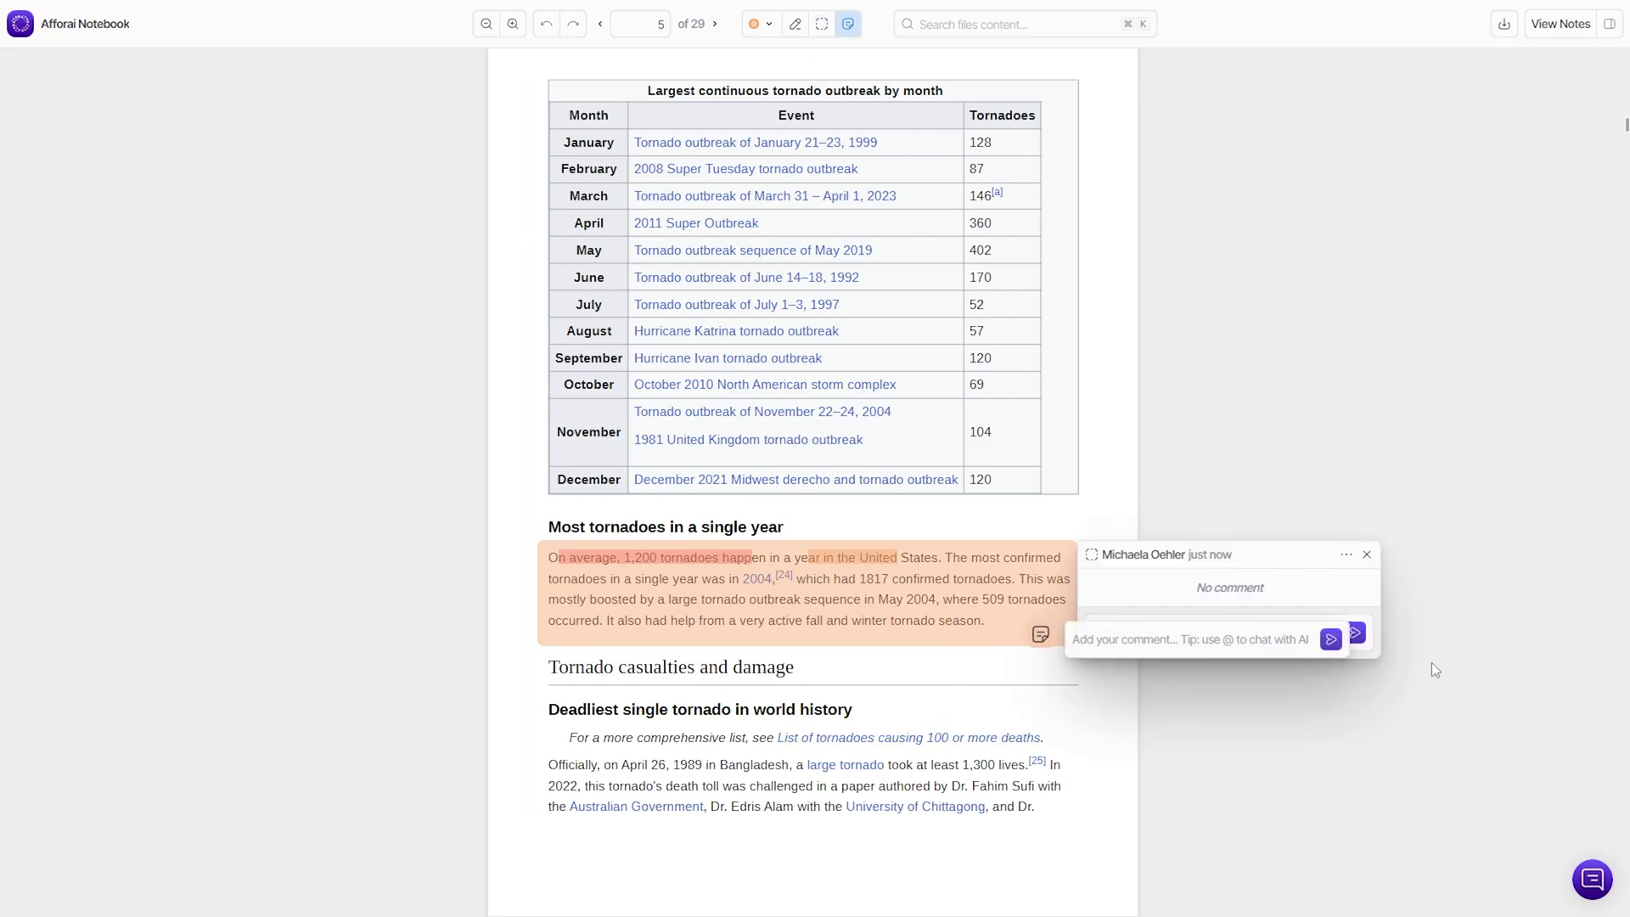
{"action": "left_click", "coordinate": [1230, 637]}
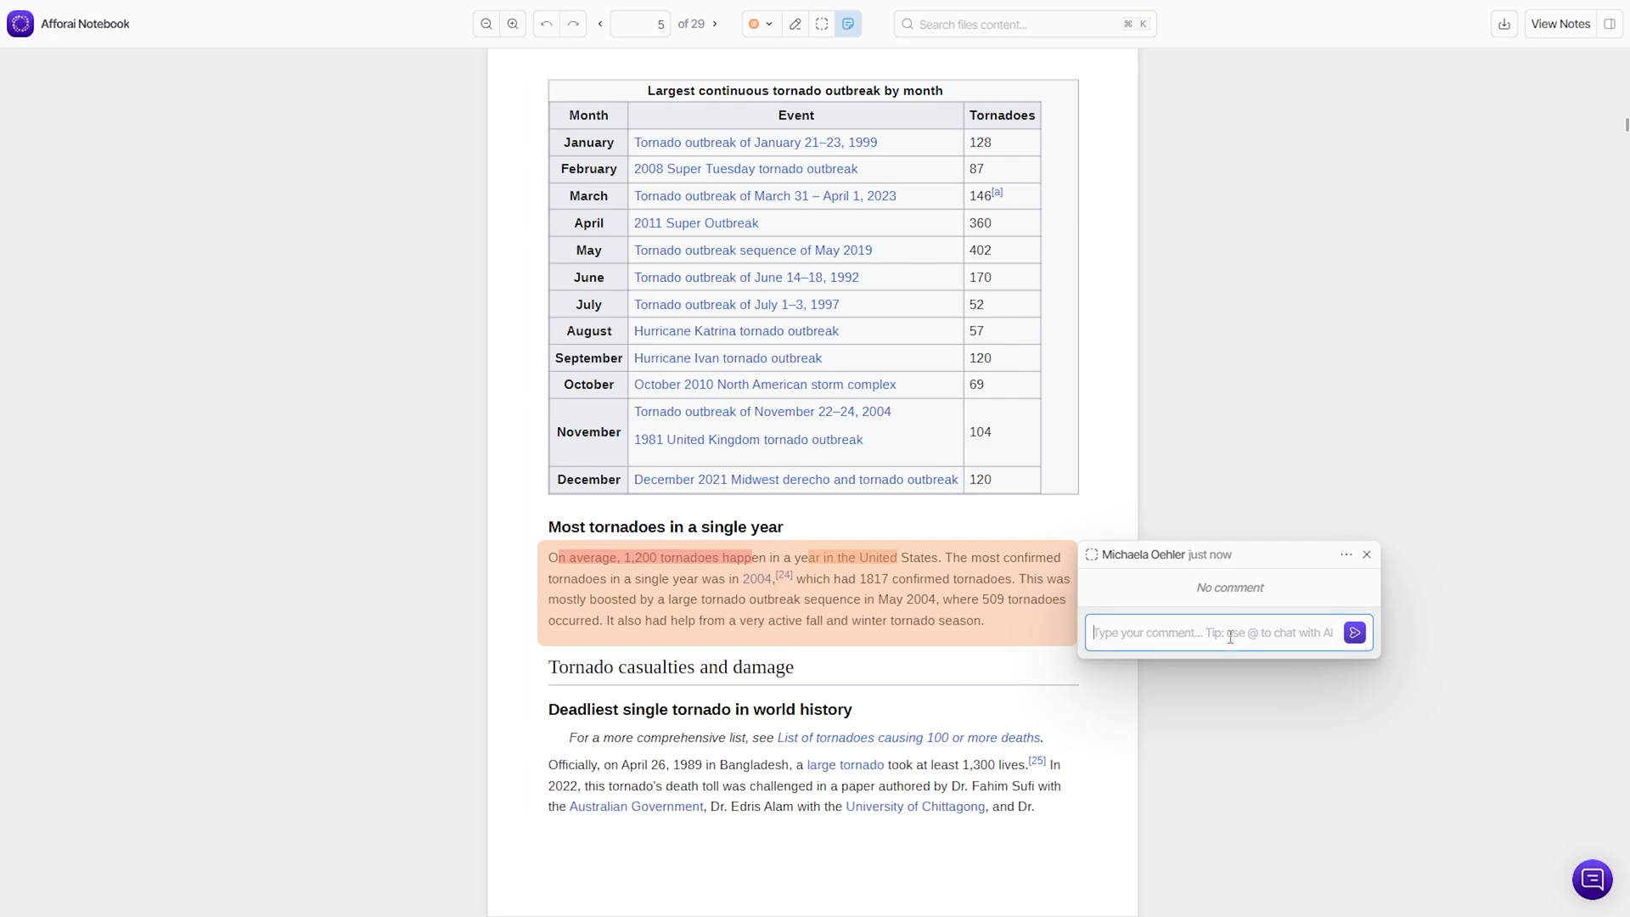
{"action": "type", "text": "well"}
{"action": "left_click", "coordinate": [1010, 32]}
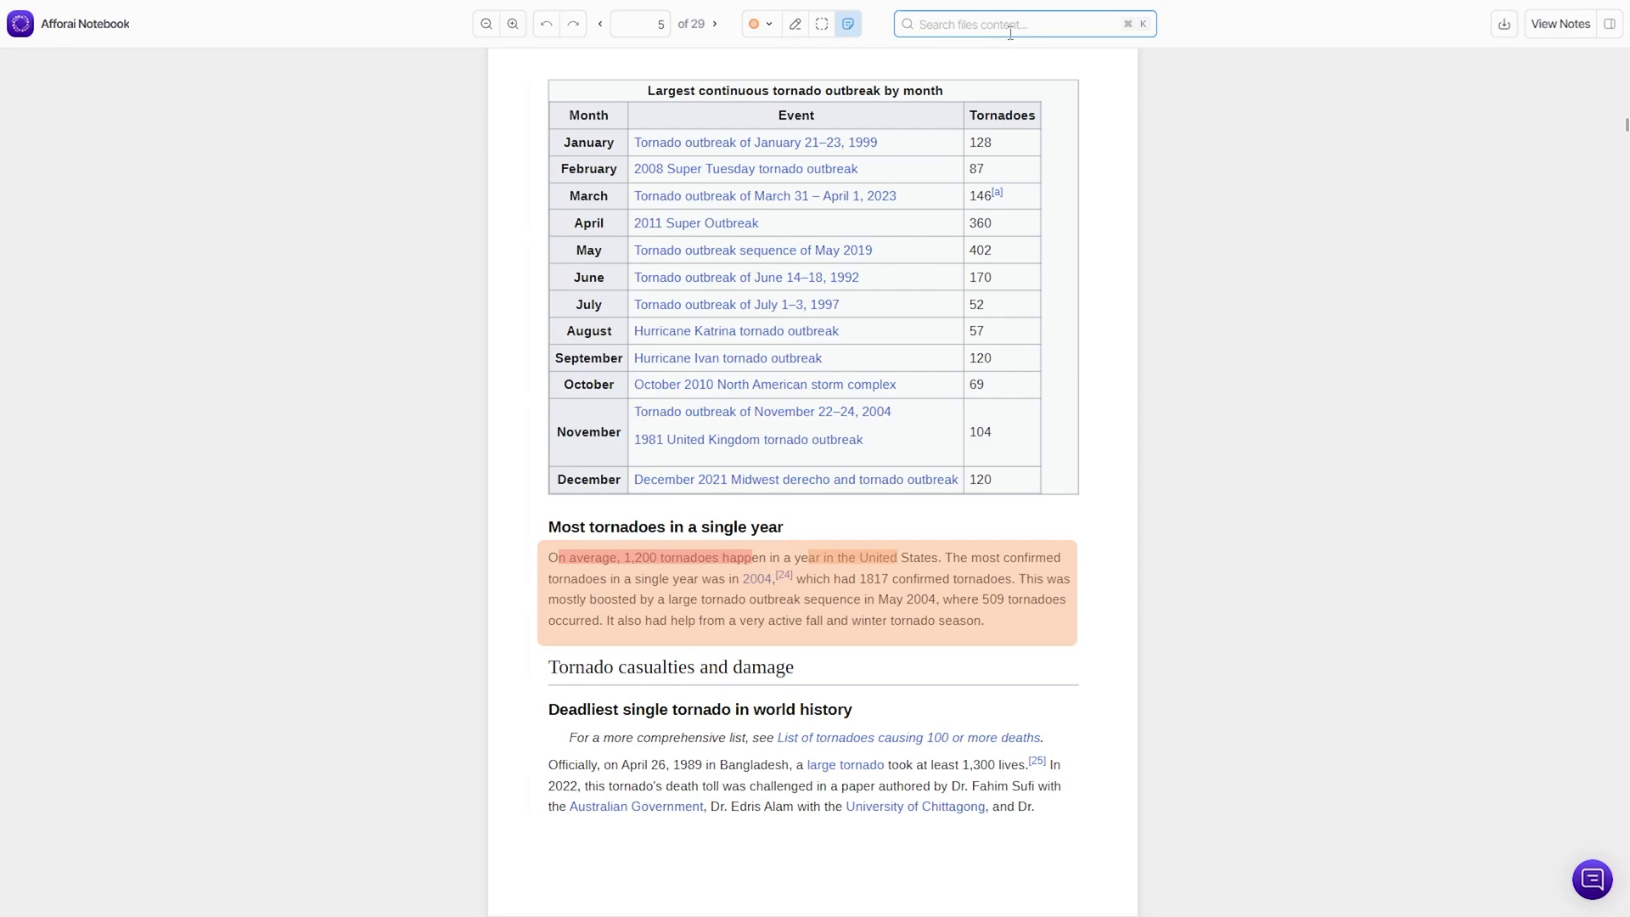
{"action": "type", "text": "Moore"}
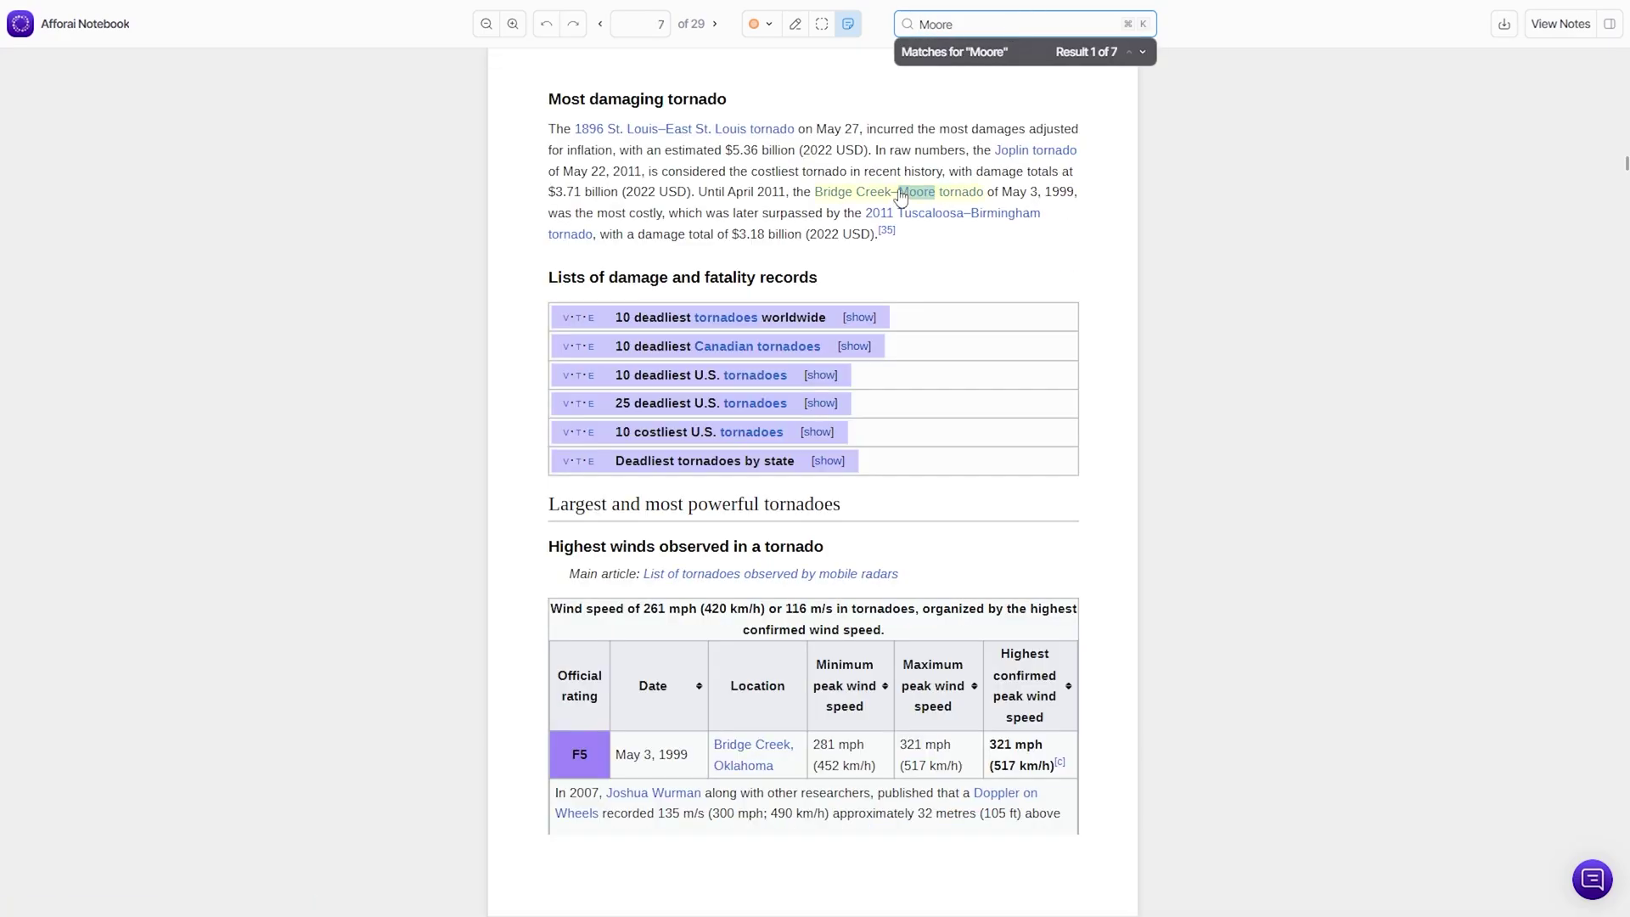
{"action": "left_click", "coordinate": [1143, 53]}
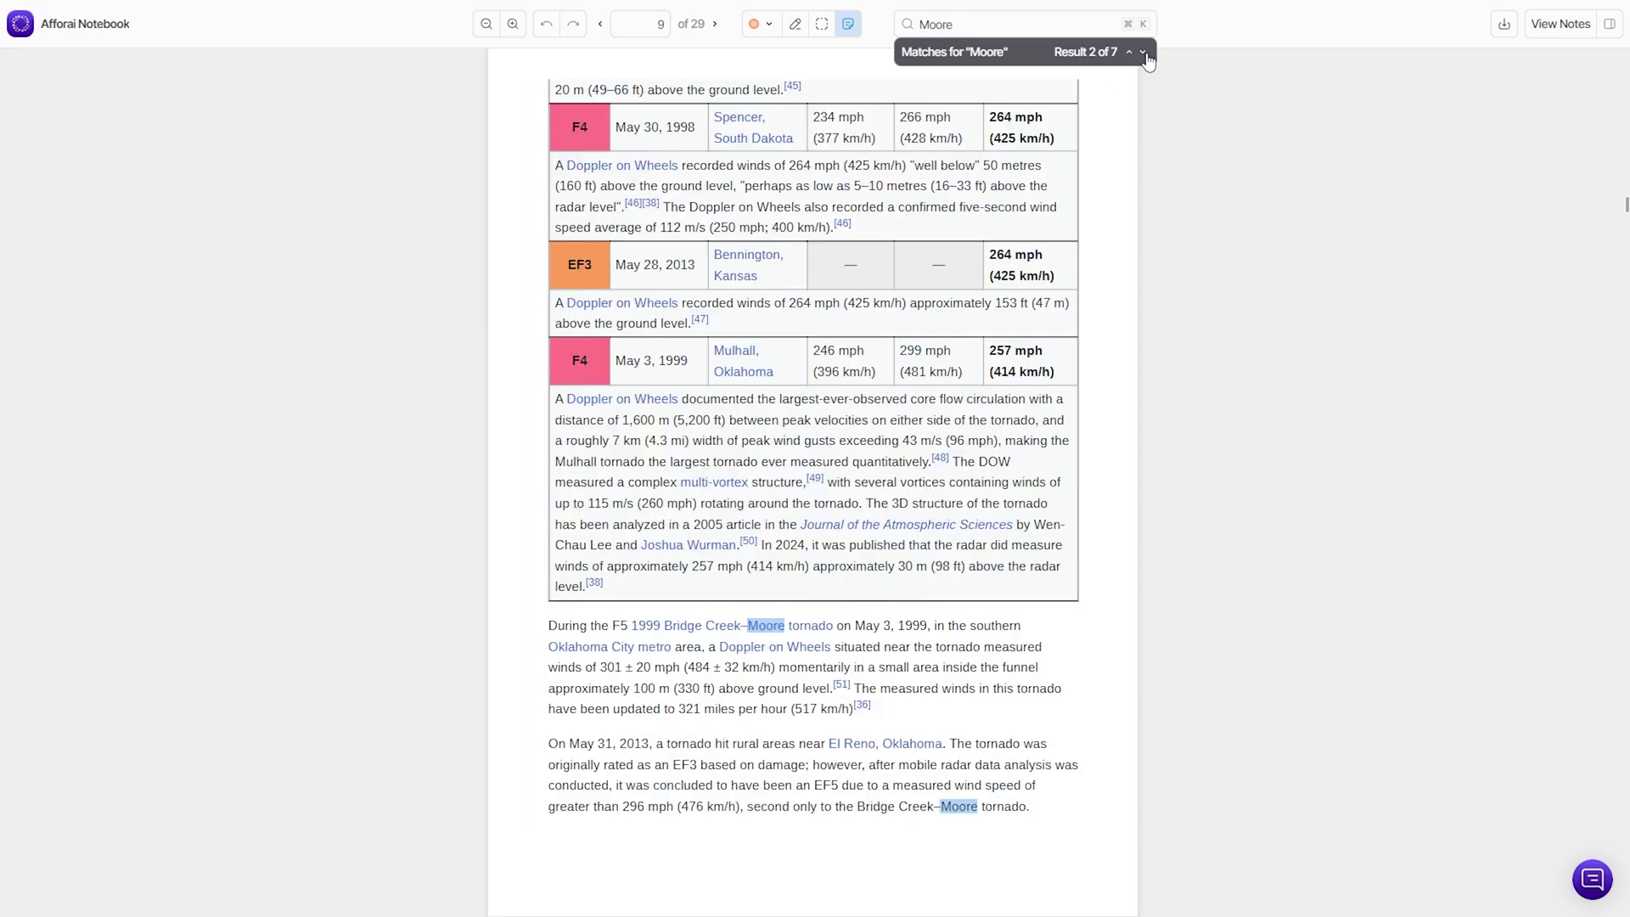
{"action": "left_click", "coordinate": [1143, 53]}
{"action": "left_click", "coordinate": [1143, 53]}
{"action": "left_click", "coordinate": [1143, 54]}
{"action": "left_click", "coordinate": [1143, 53]}
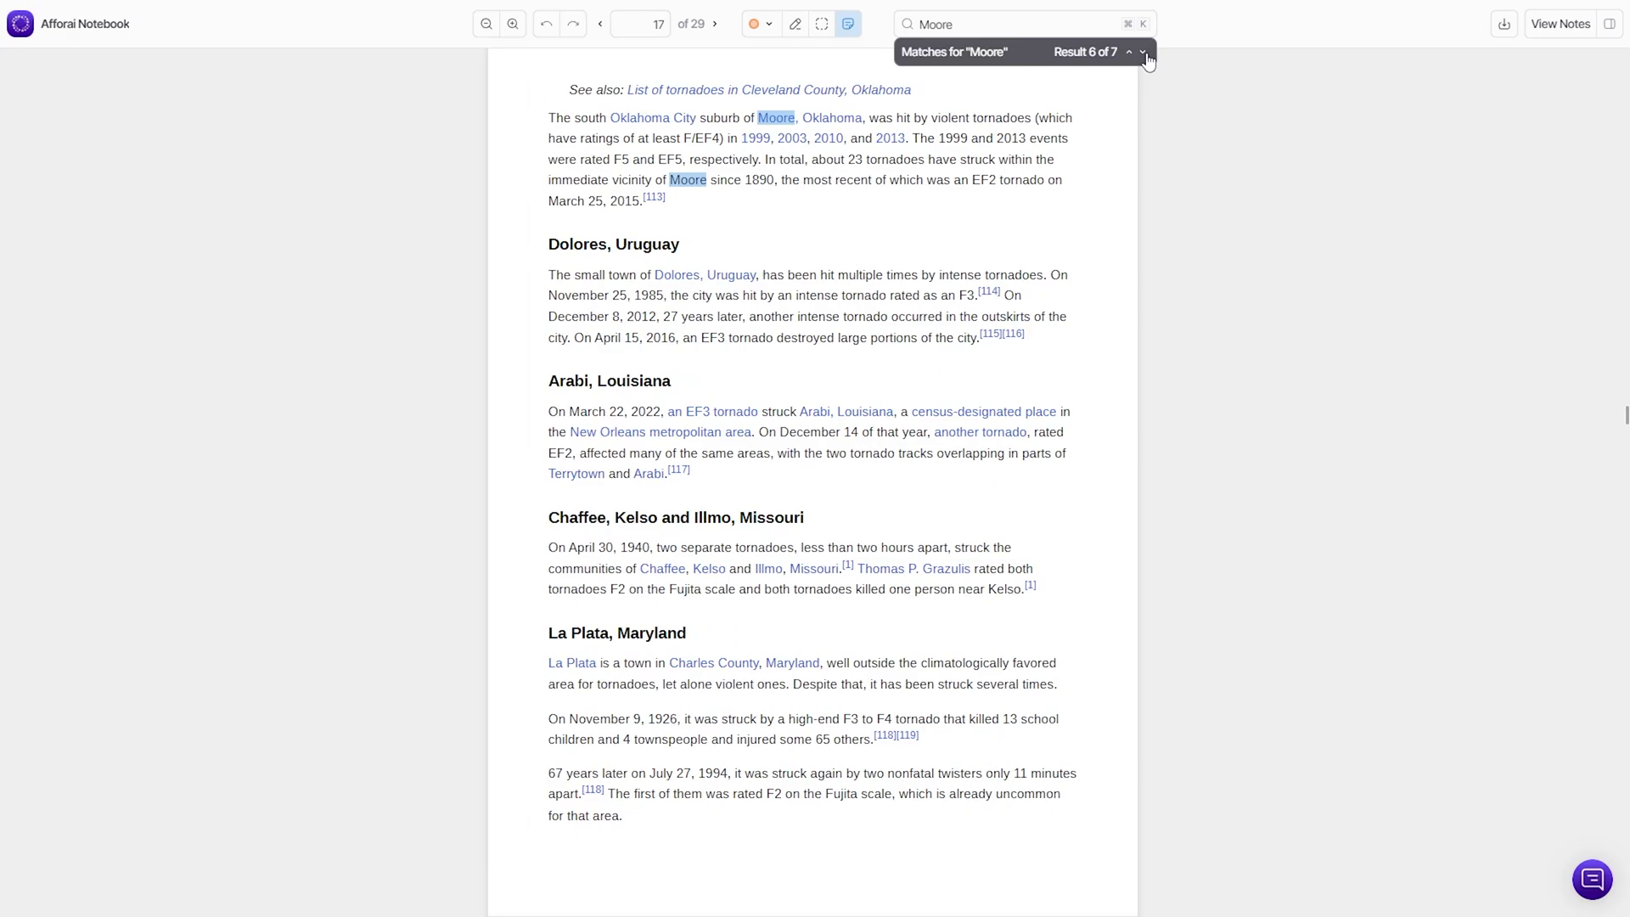
{"action": "left_click", "coordinate": [1143, 54]}
{"action": "key", "text": "Escape"}
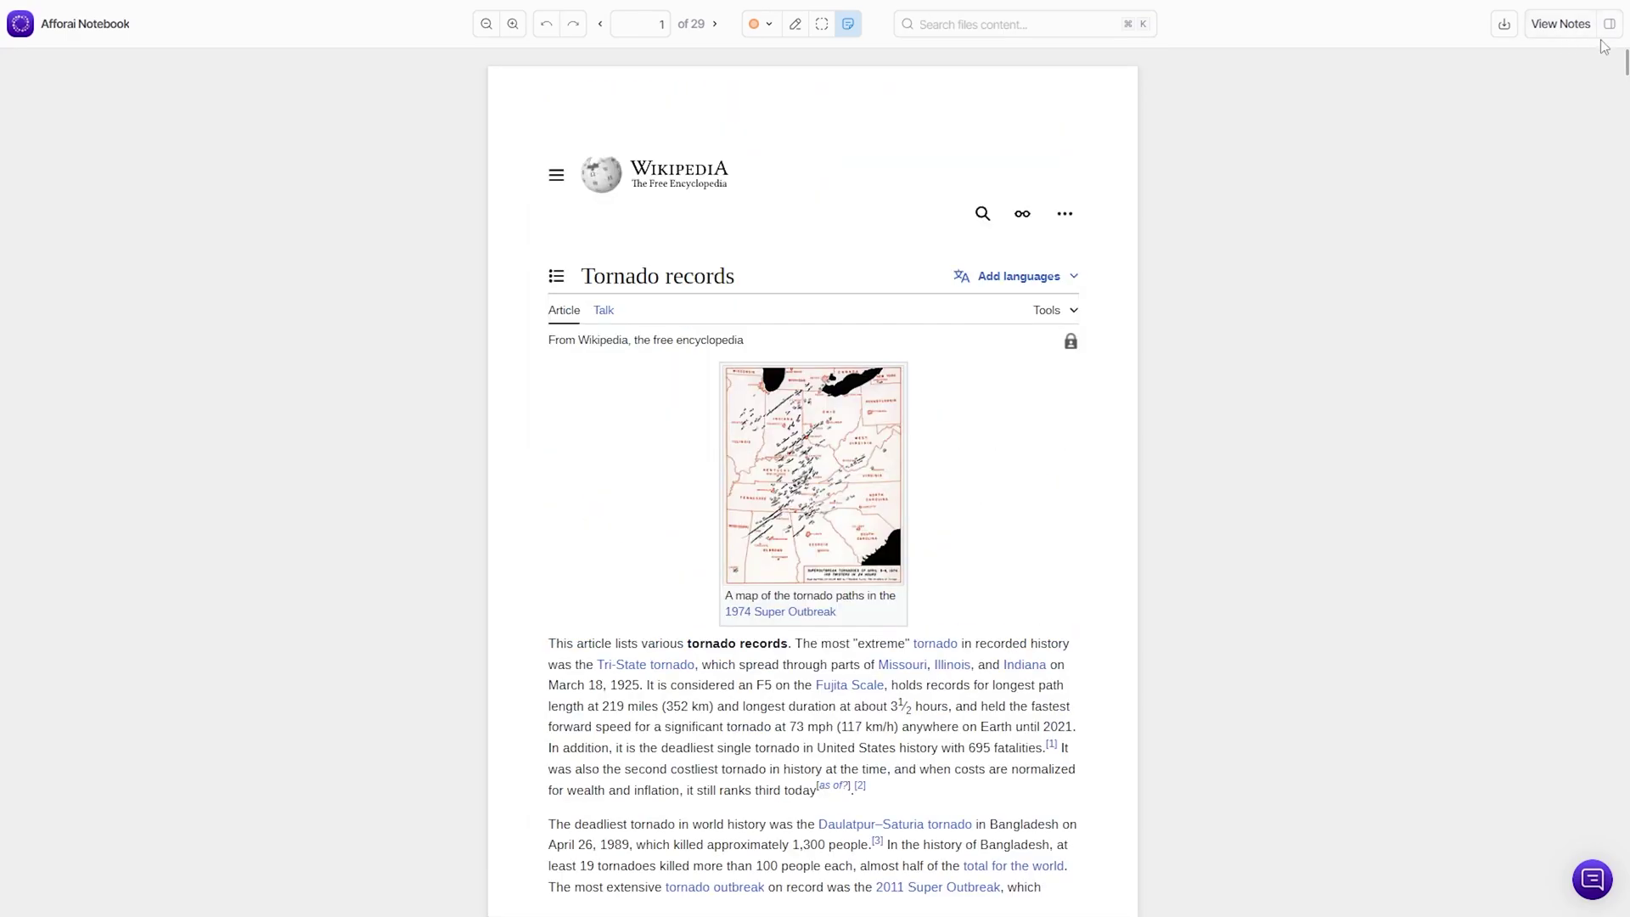
Step: Show the file's three notes and read the comment on the area highlight
{"action": "left_click", "coordinate": [1572, 28]}
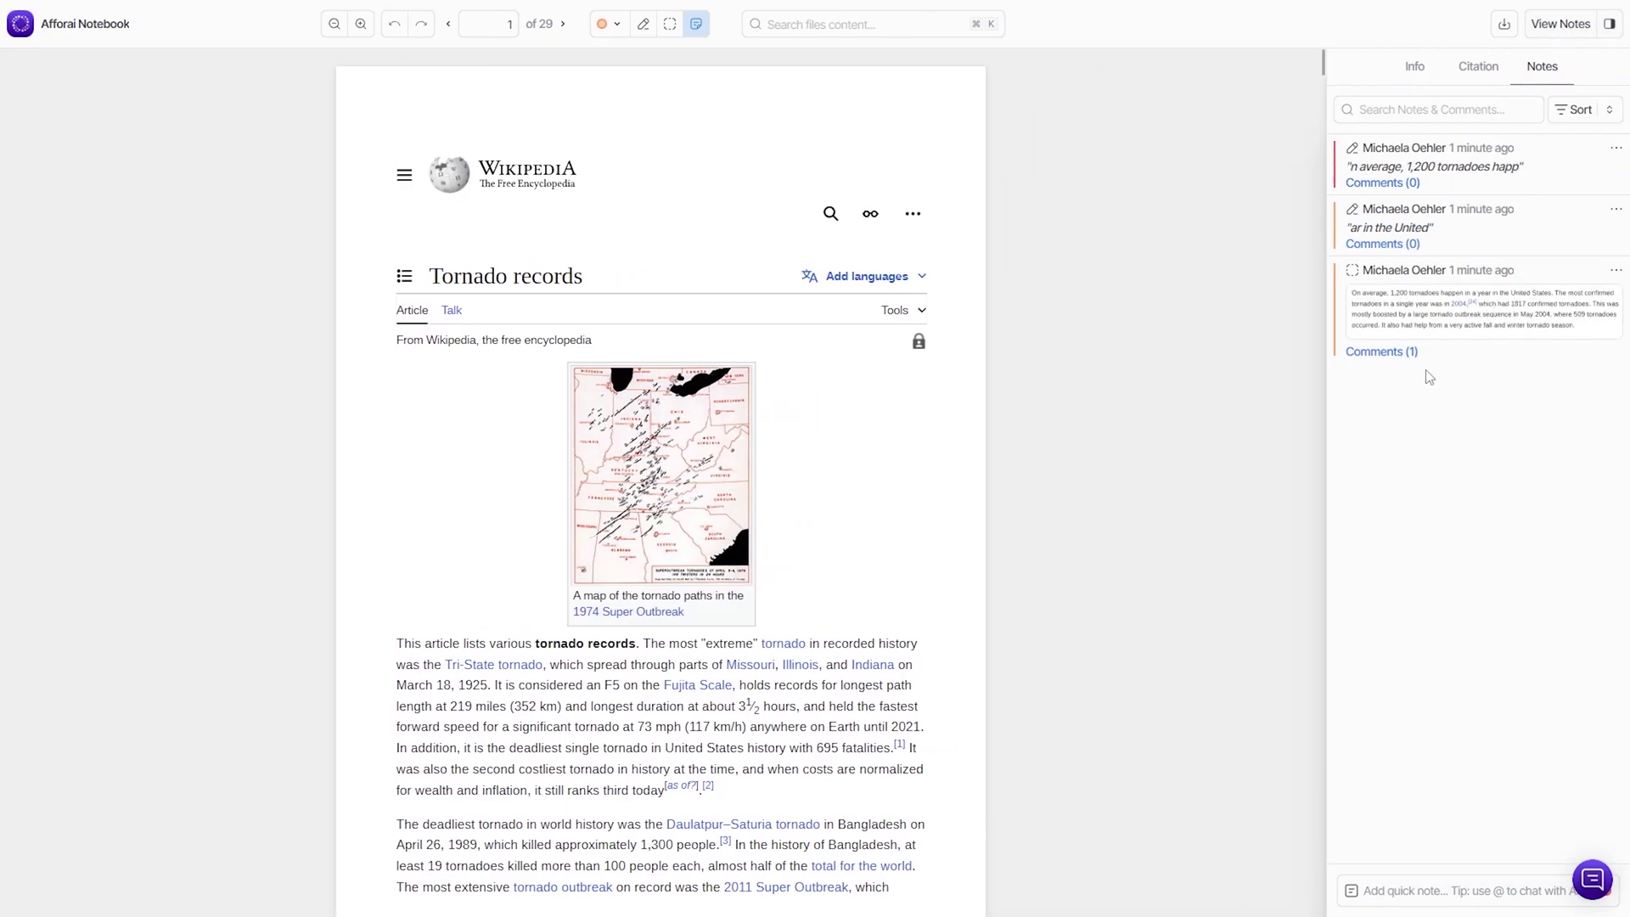
{"action": "left_click", "coordinate": [1391, 353]}
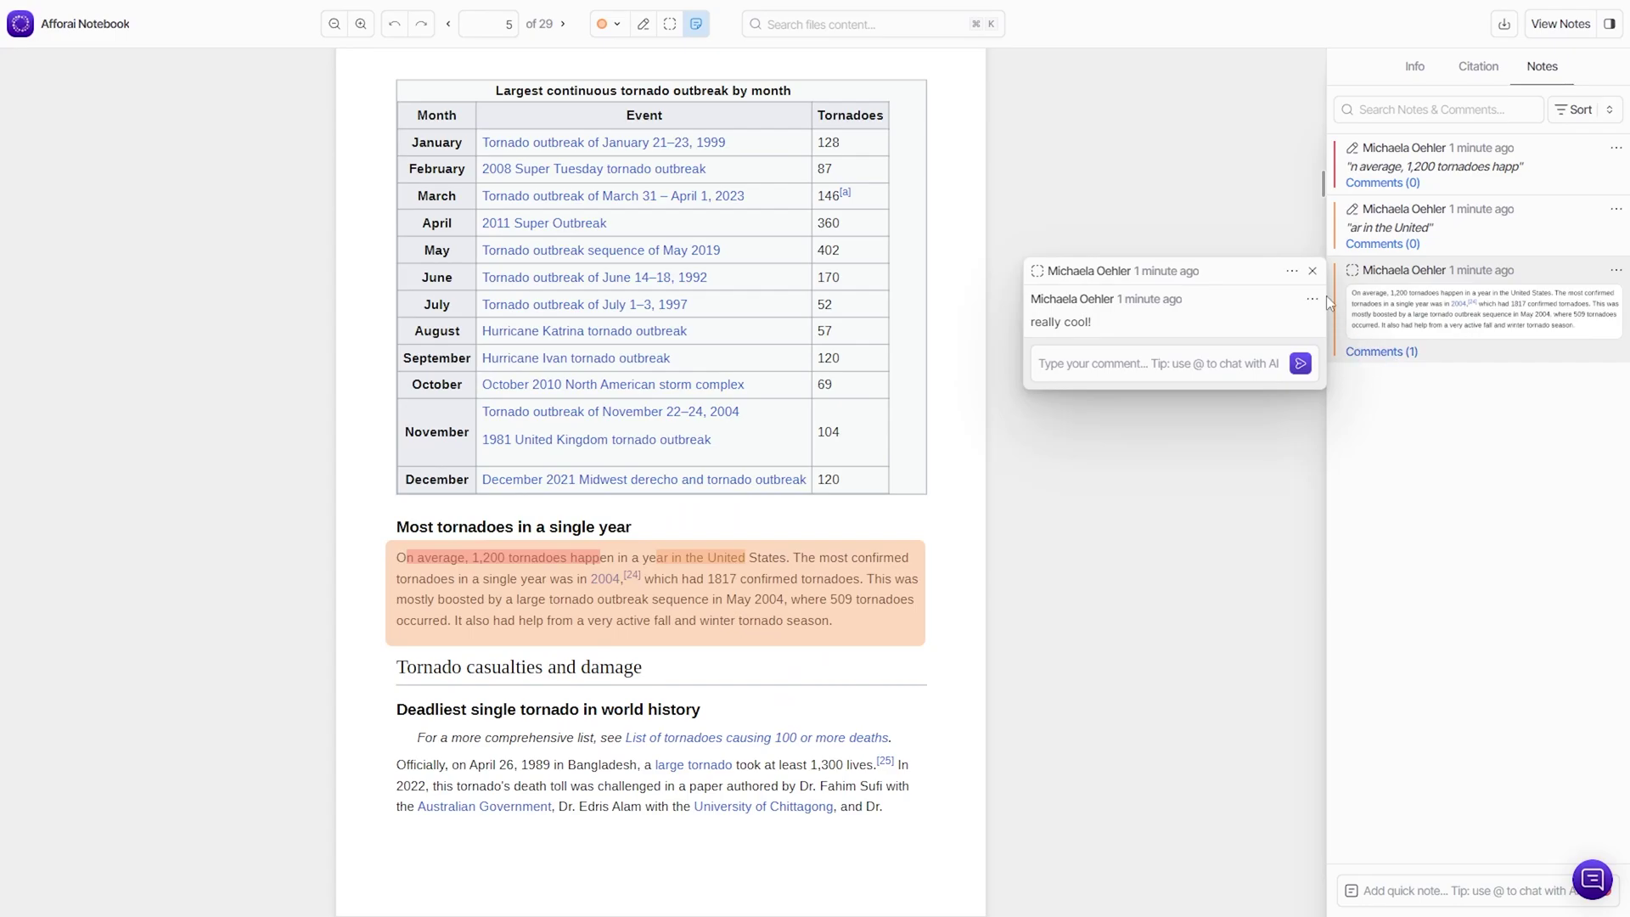
{"action": "scroll", "coordinate": [1006, 371], "scroll_direction": "up", "scroll_amount": 5}
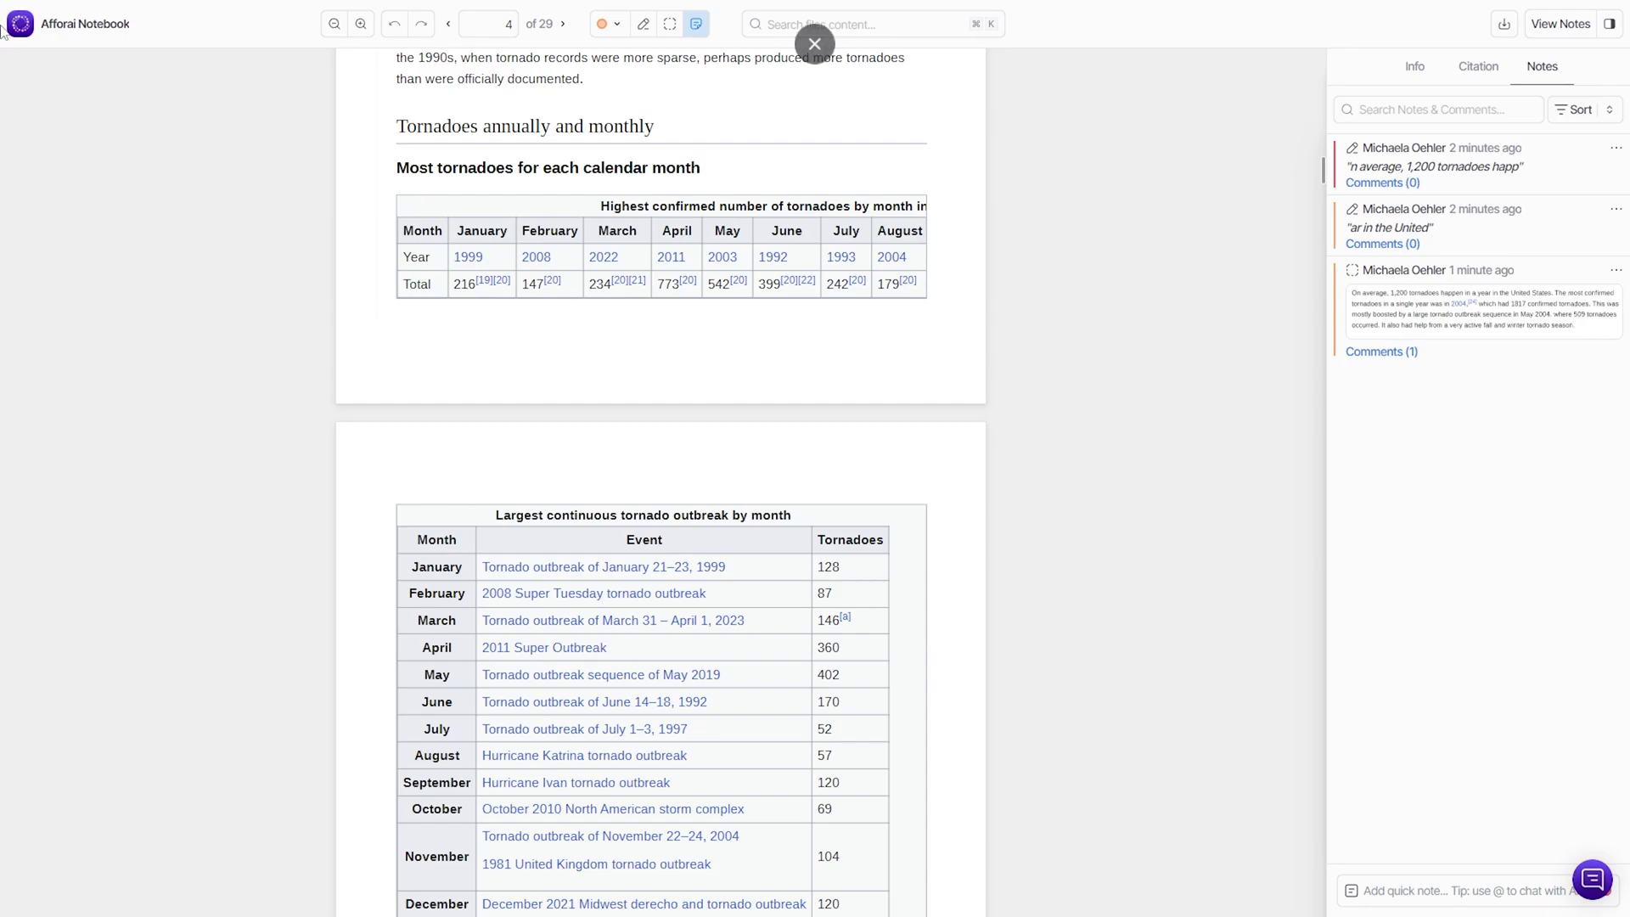
Step: Return to the library and bring up the actions for the Tornado records file
{"action": "left_click", "coordinate": [40, 26]}
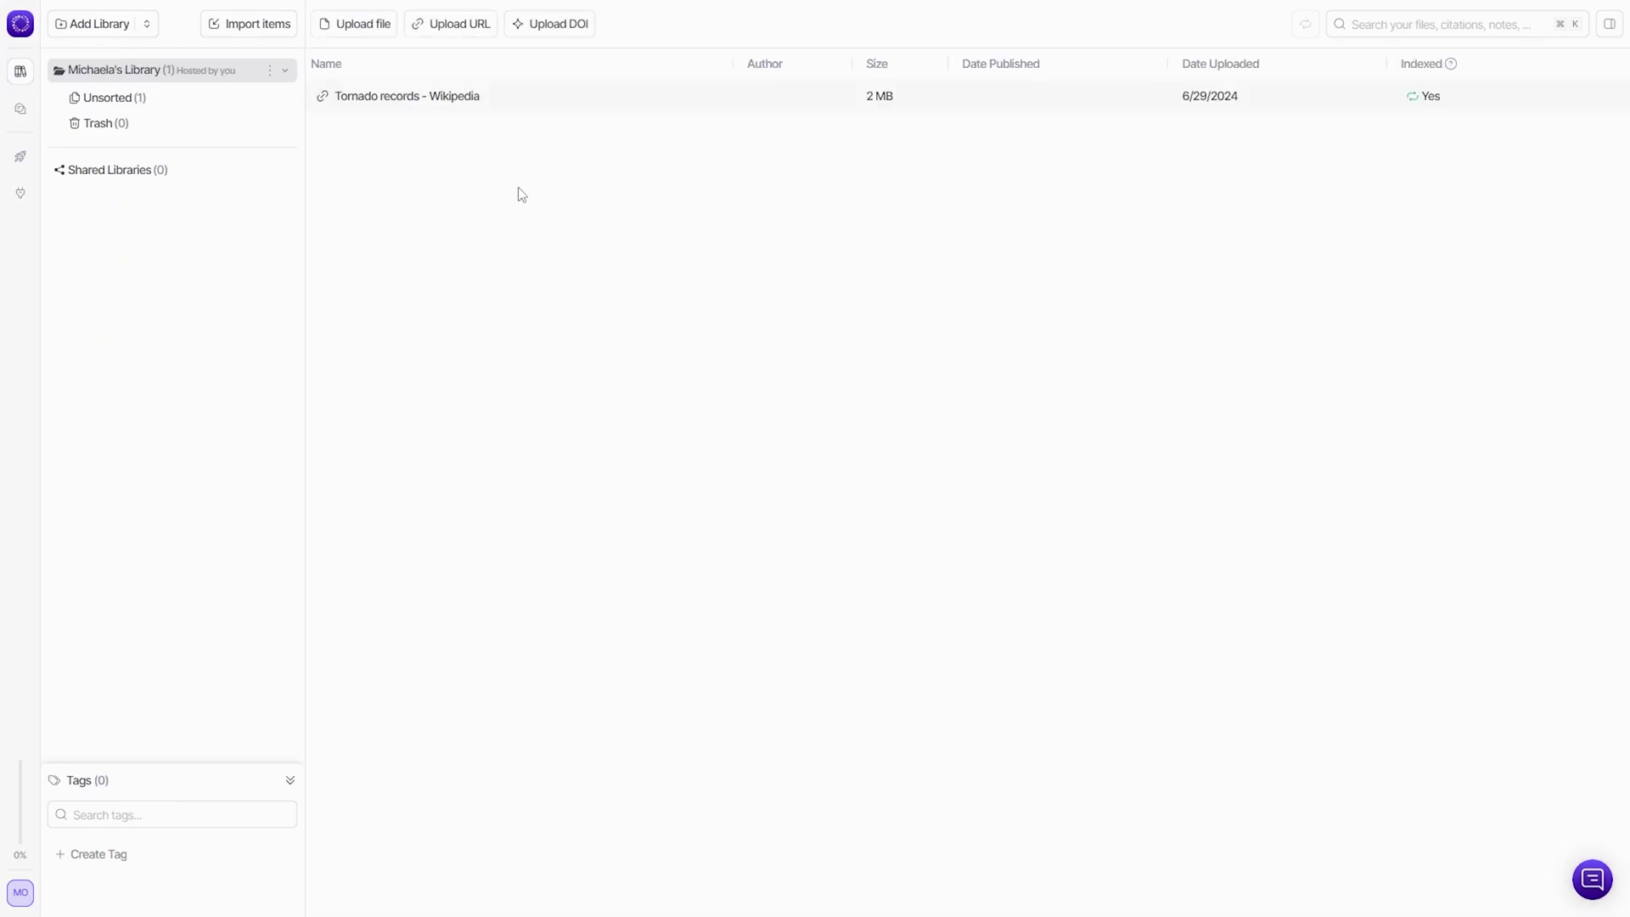
{"action": "right_click", "coordinate": [562, 96]}
{"action": "mouse_move", "coordinate": [728, 206]}
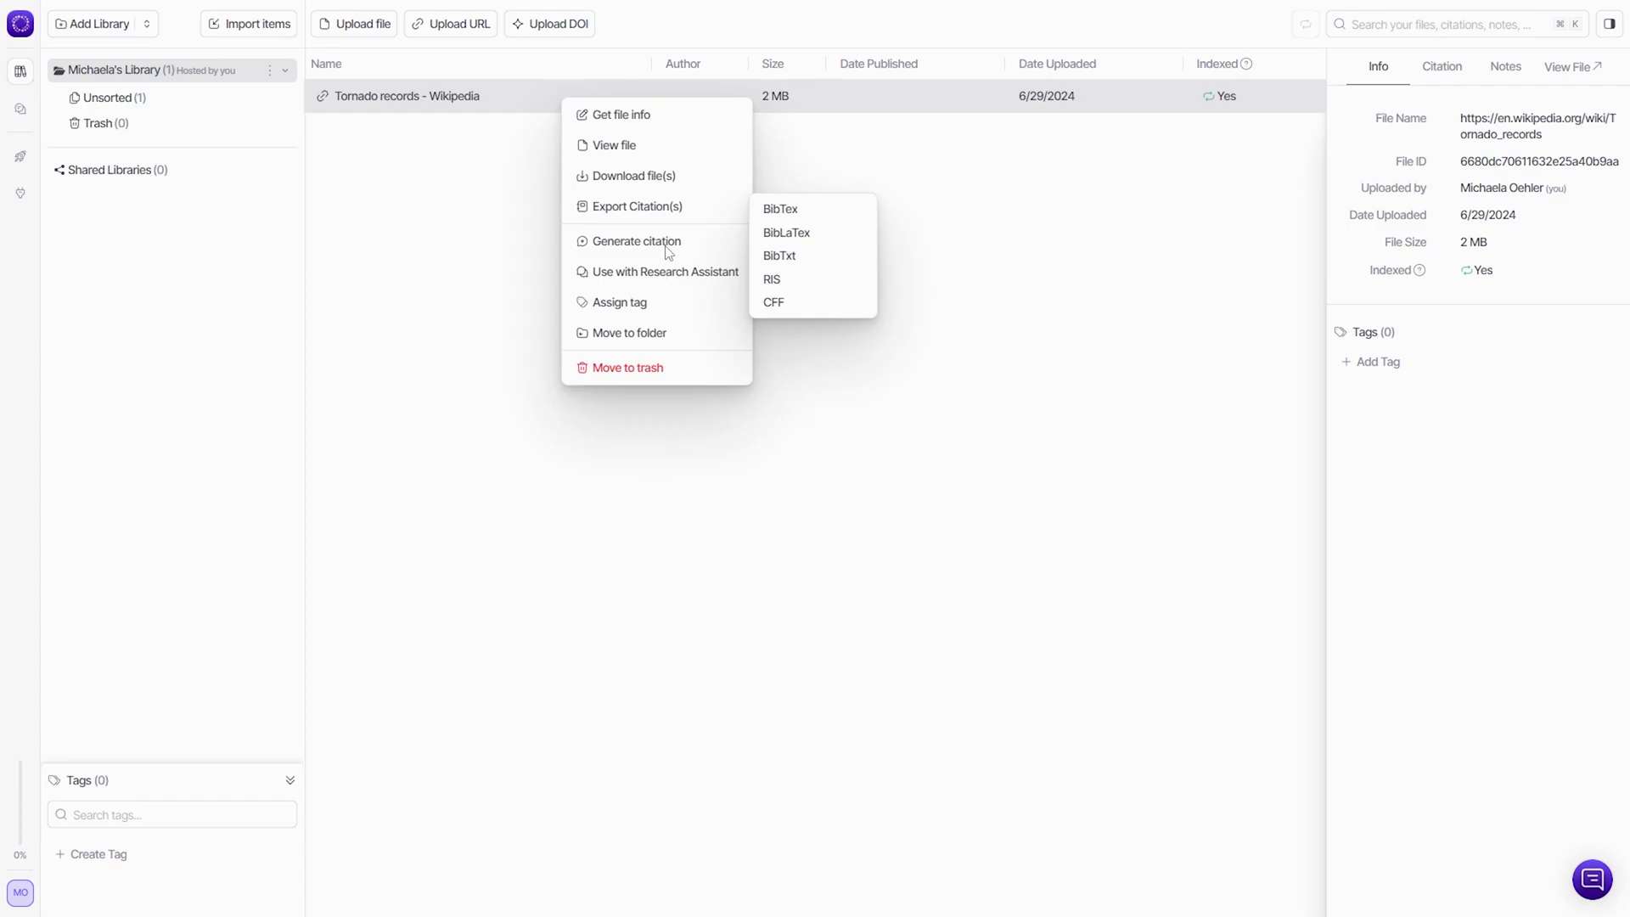
Step: Generate a citation for Tornado records in APA 7th style with English (US) locale
{"action": "left_click", "coordinate": [625, 247]}
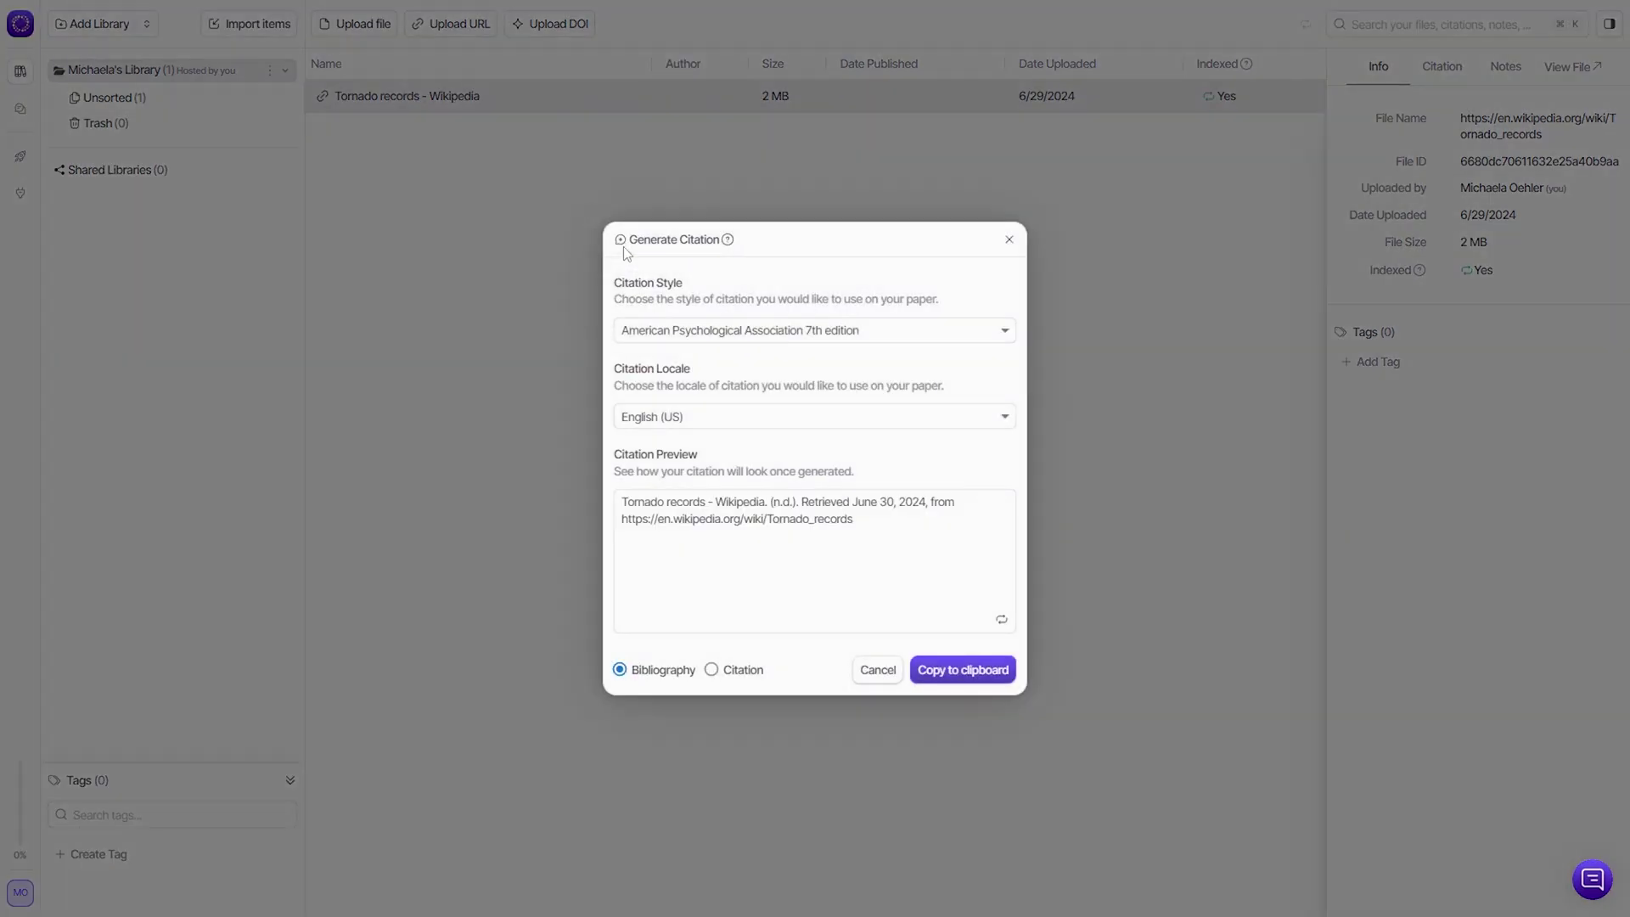
{"action": "left_click", "coordinate": [827, 332]}
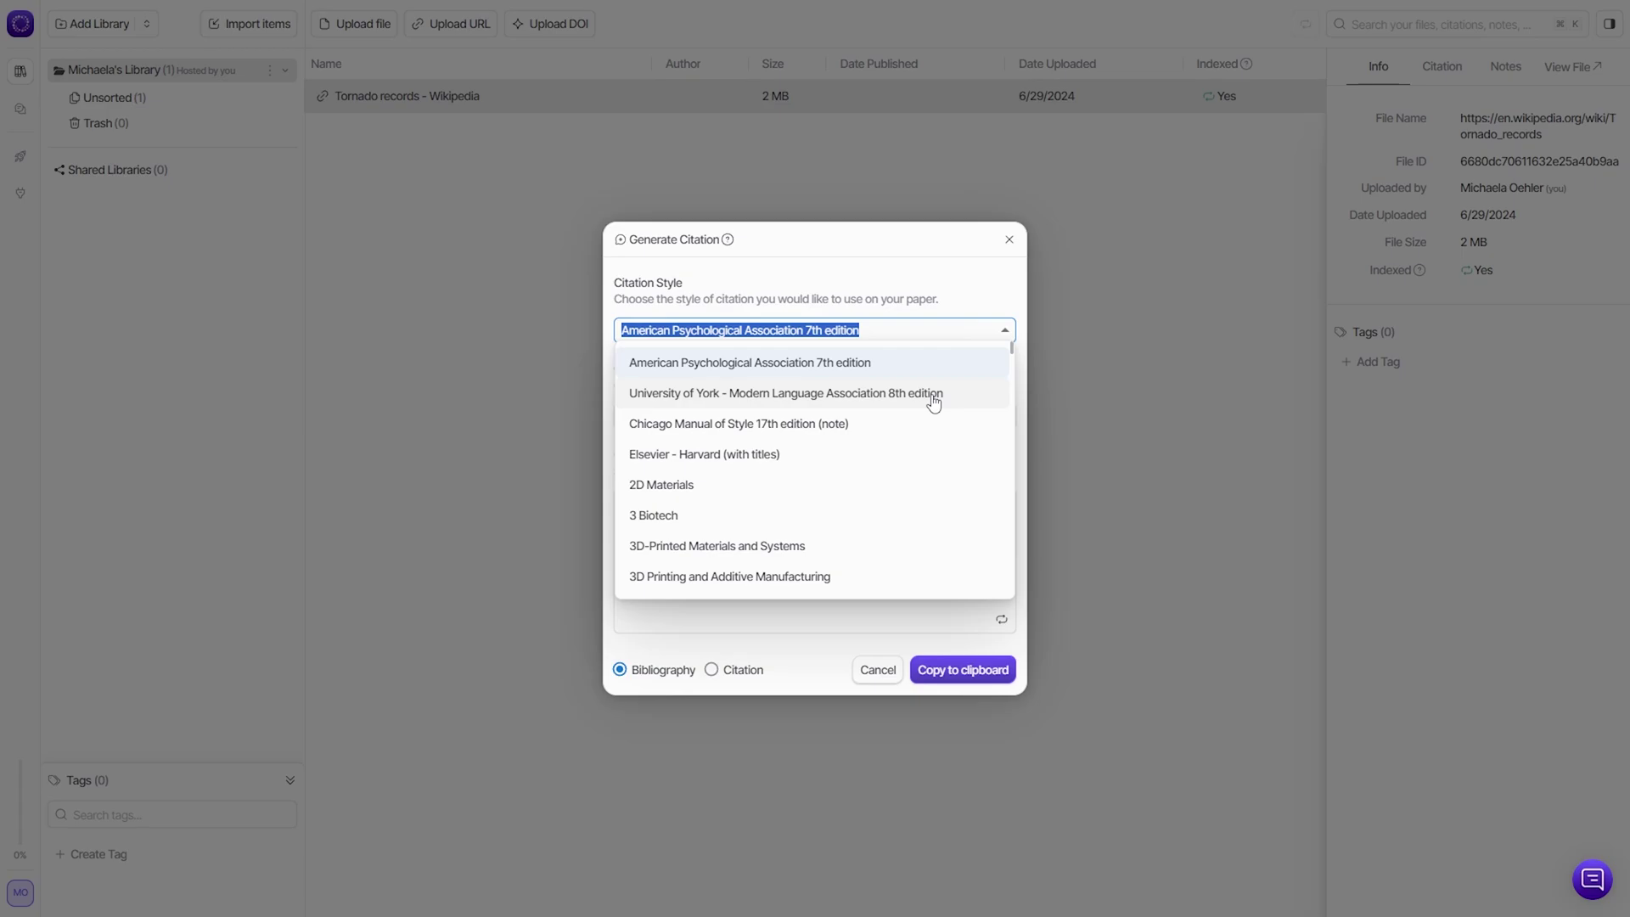
{"action": "left_click", "coordinate": [927, 292]}
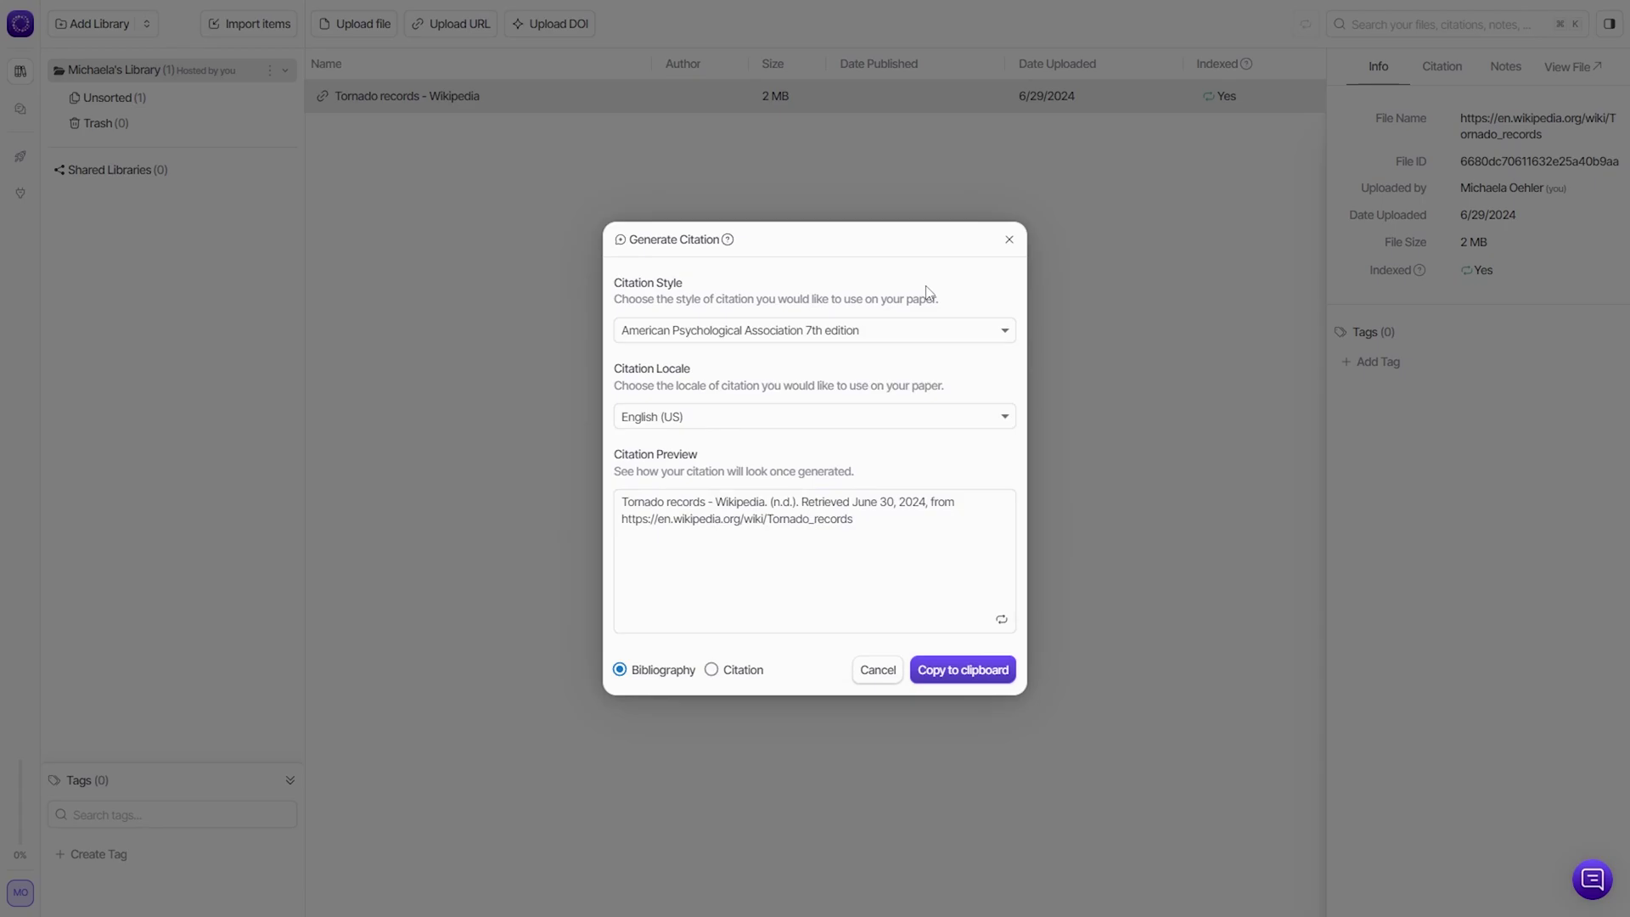
{"action": "left_click", "coordinate": [1000, 417]}
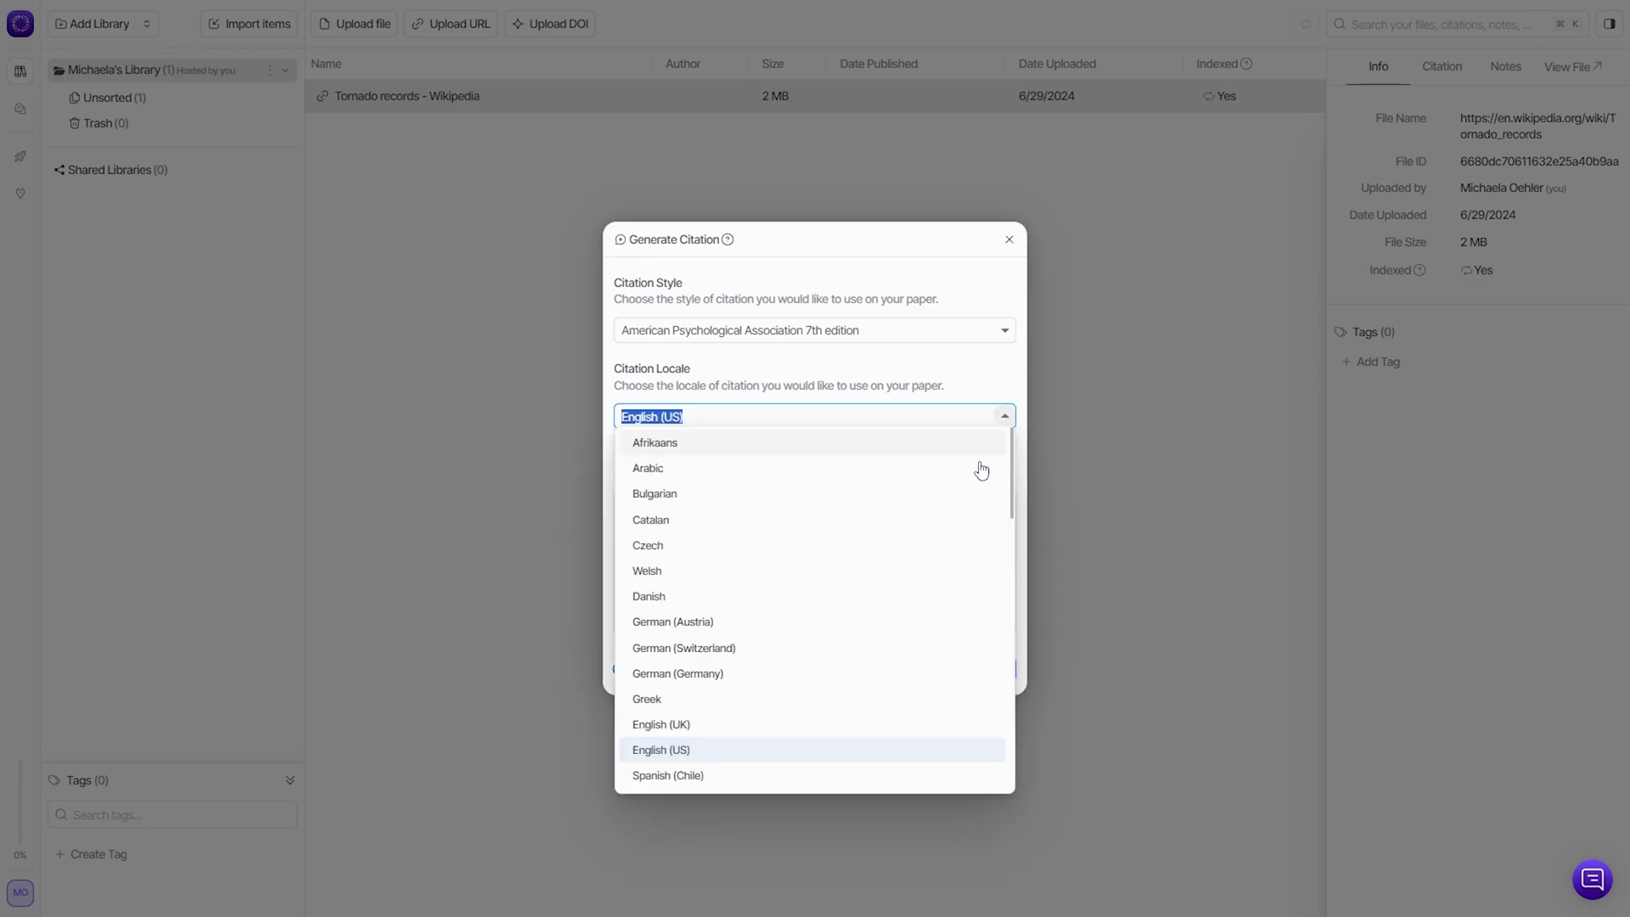
{"action": "left_click", "coordinate": [1001, 407]}
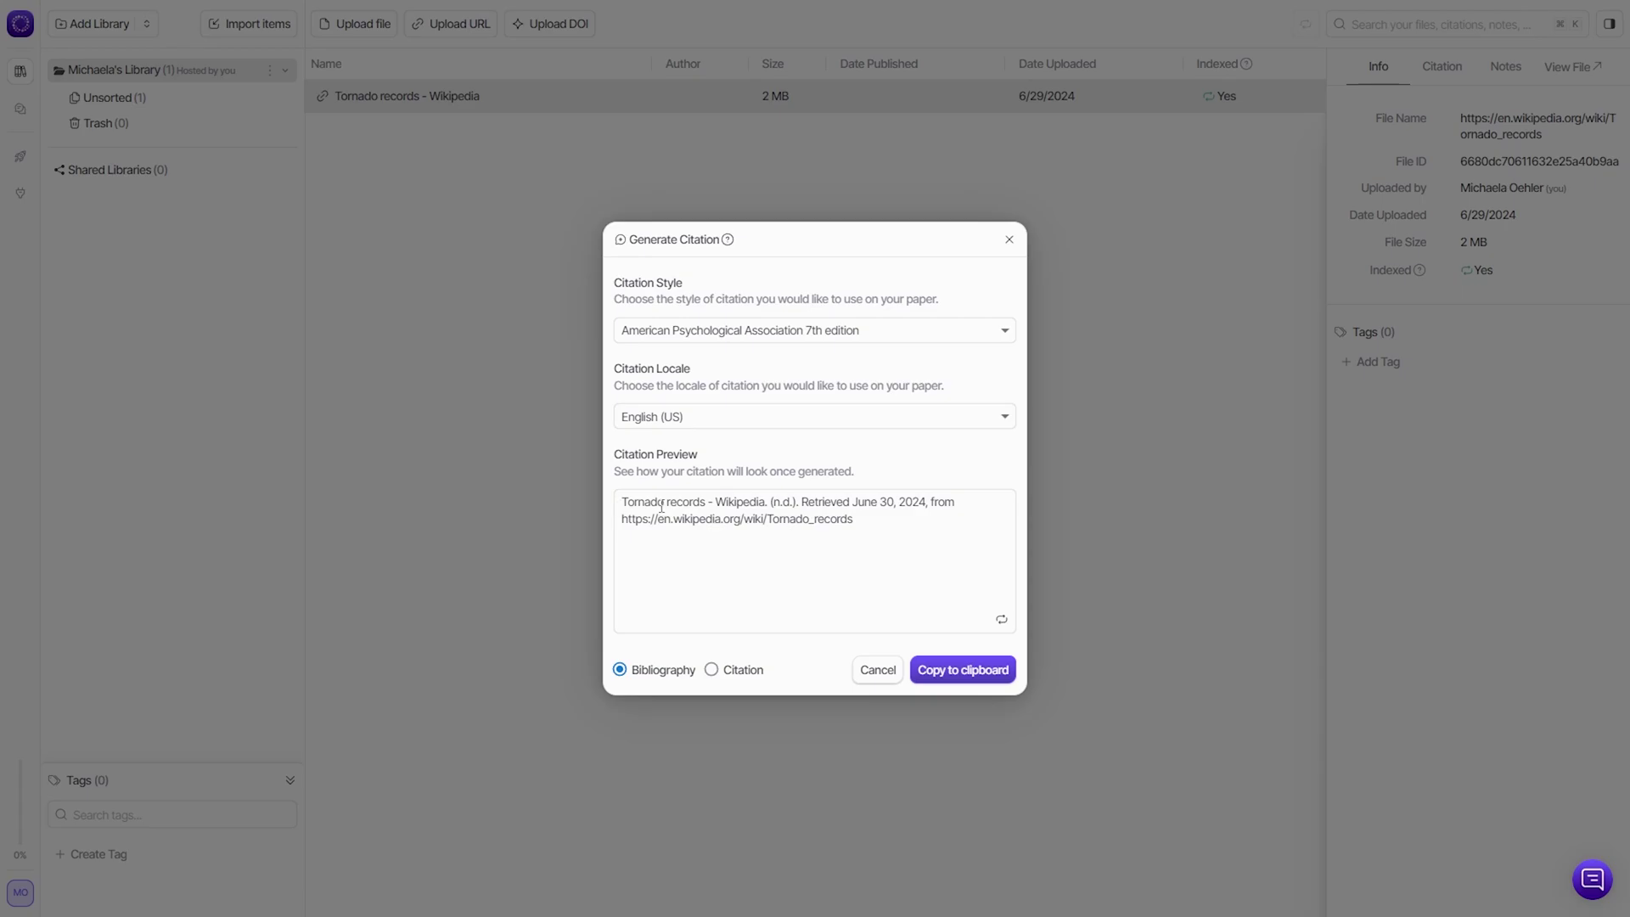
Step: Preview the in-text and bibliography forms, close the dialog, and reopen the file's actions
{"action": "left_click", "coordinate": [872, 525]}
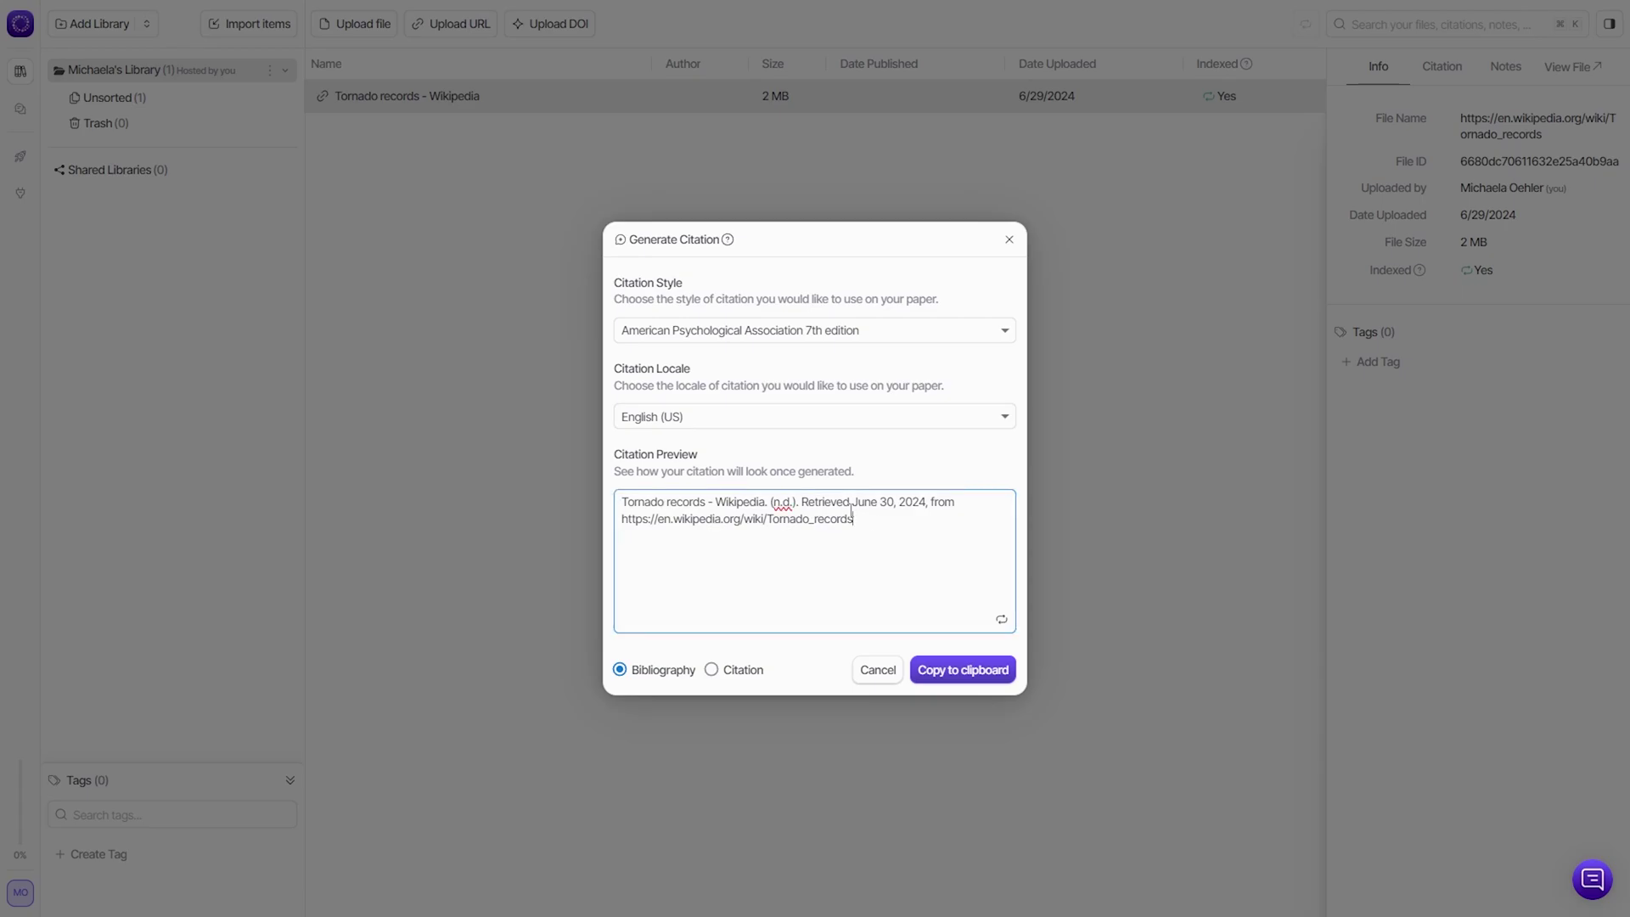
{"action": "type", "text": "really cool"}
{"action": "left_click", "coordinate": [743, 677]}
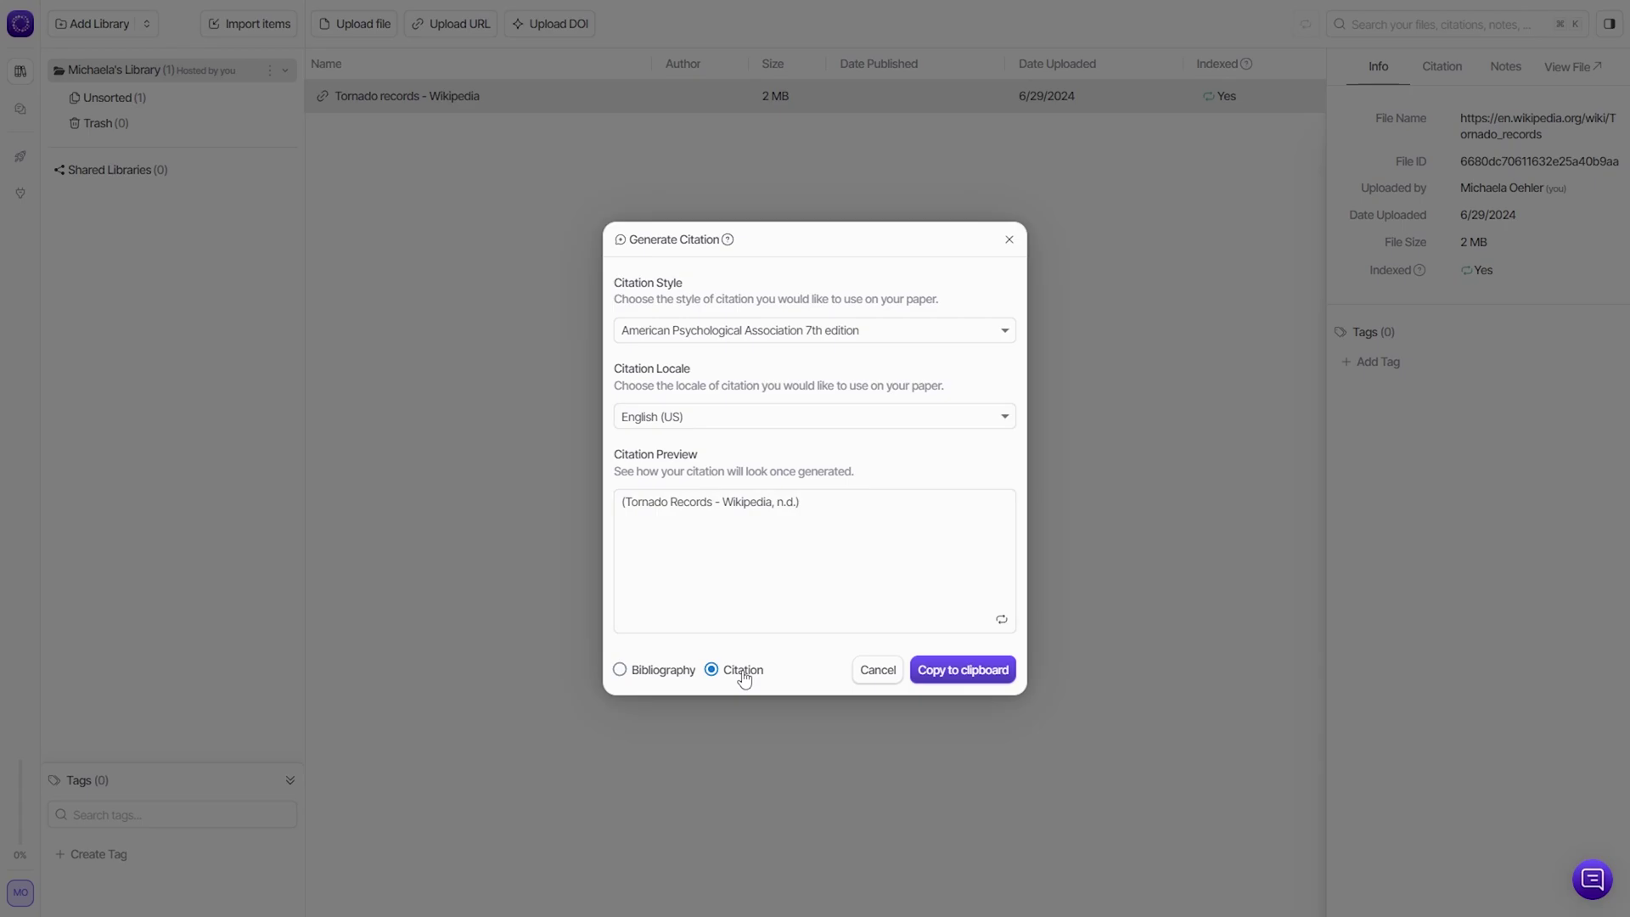
{"action": "left_click", "coordinate": [664, 672]}
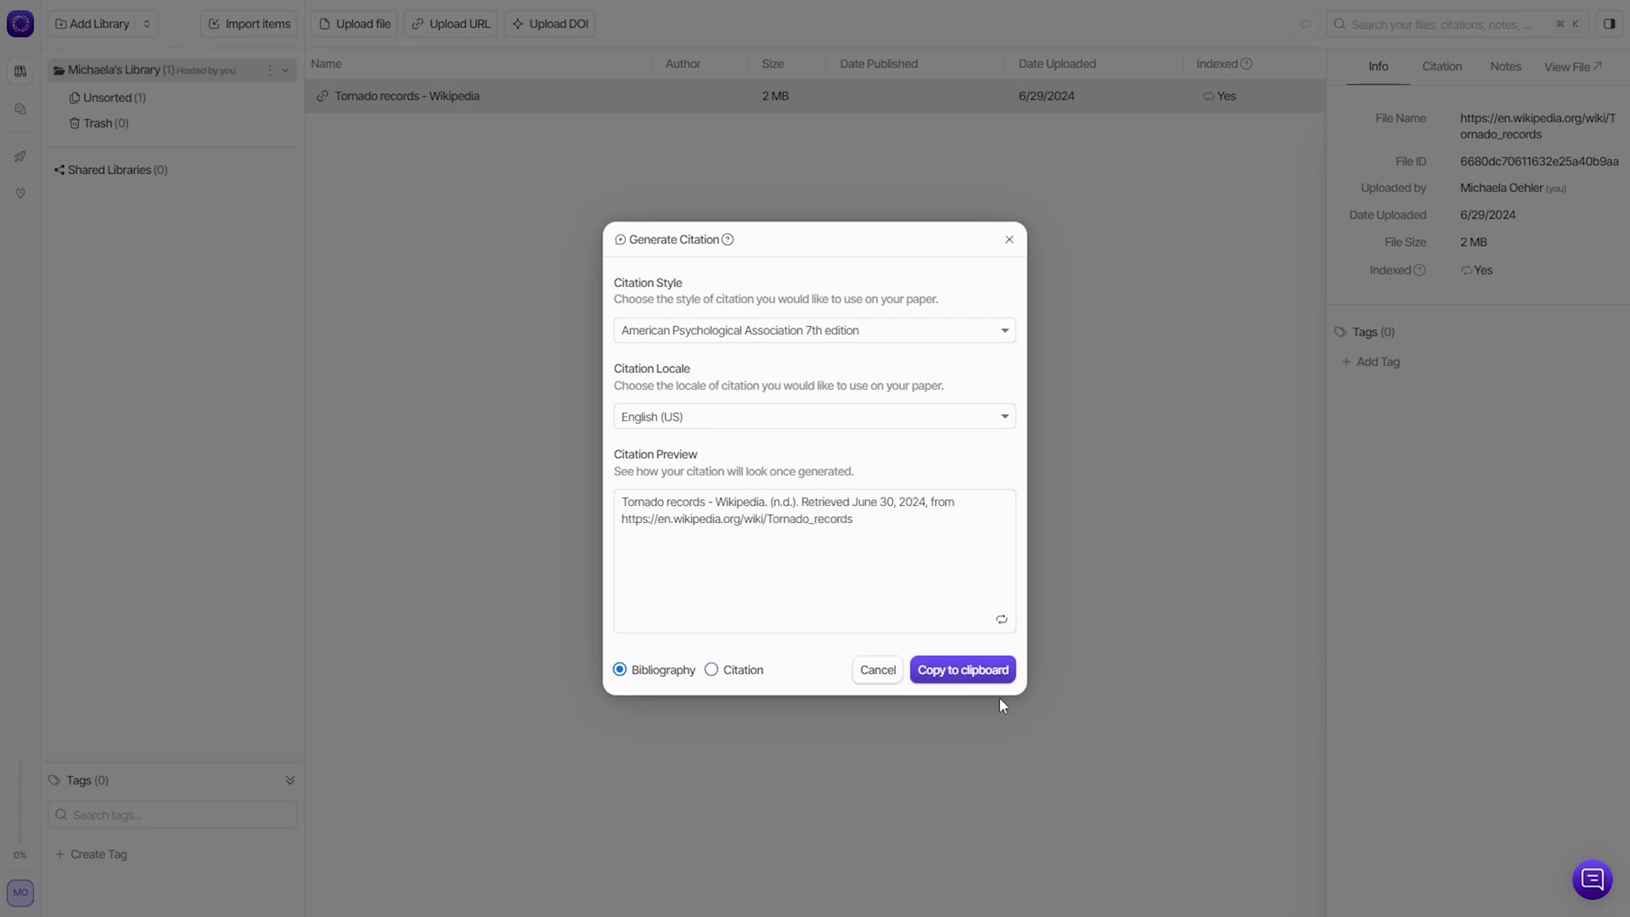
{"action": "left_click", "coordinate": [1010, 241]}
{"action": "right_click", "coordinate": [999, 101]}
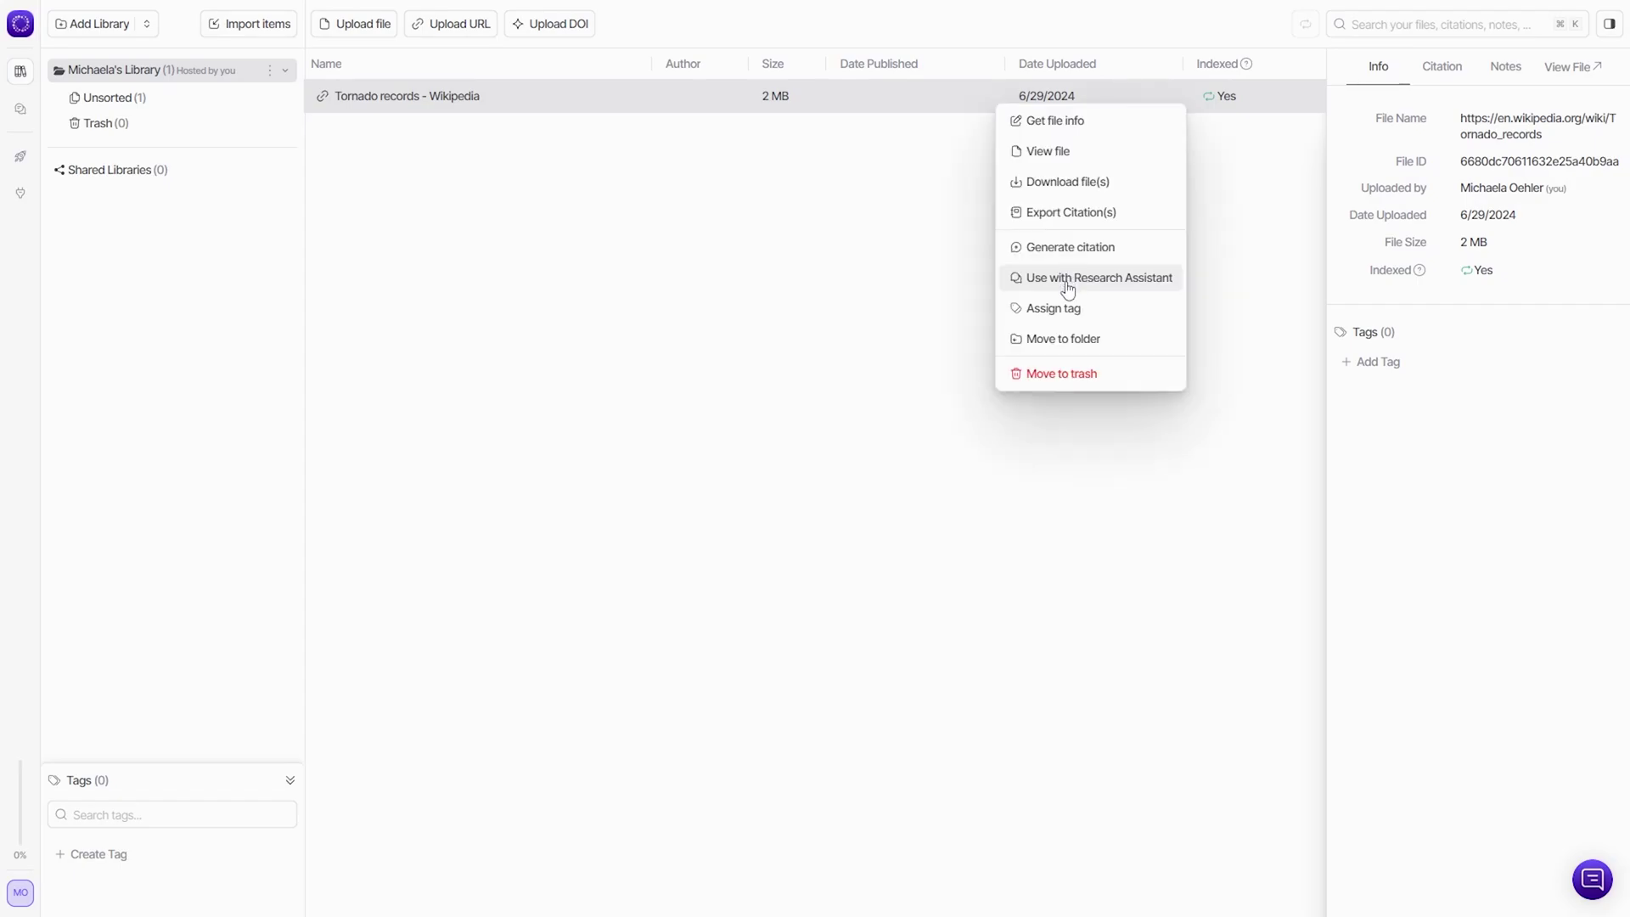
Step: Ask the Research Assistant about Tornado records: 'Which tornado had the fastest wind speeds'
{"action": "left_click", "coordinate": [1066, 280]}
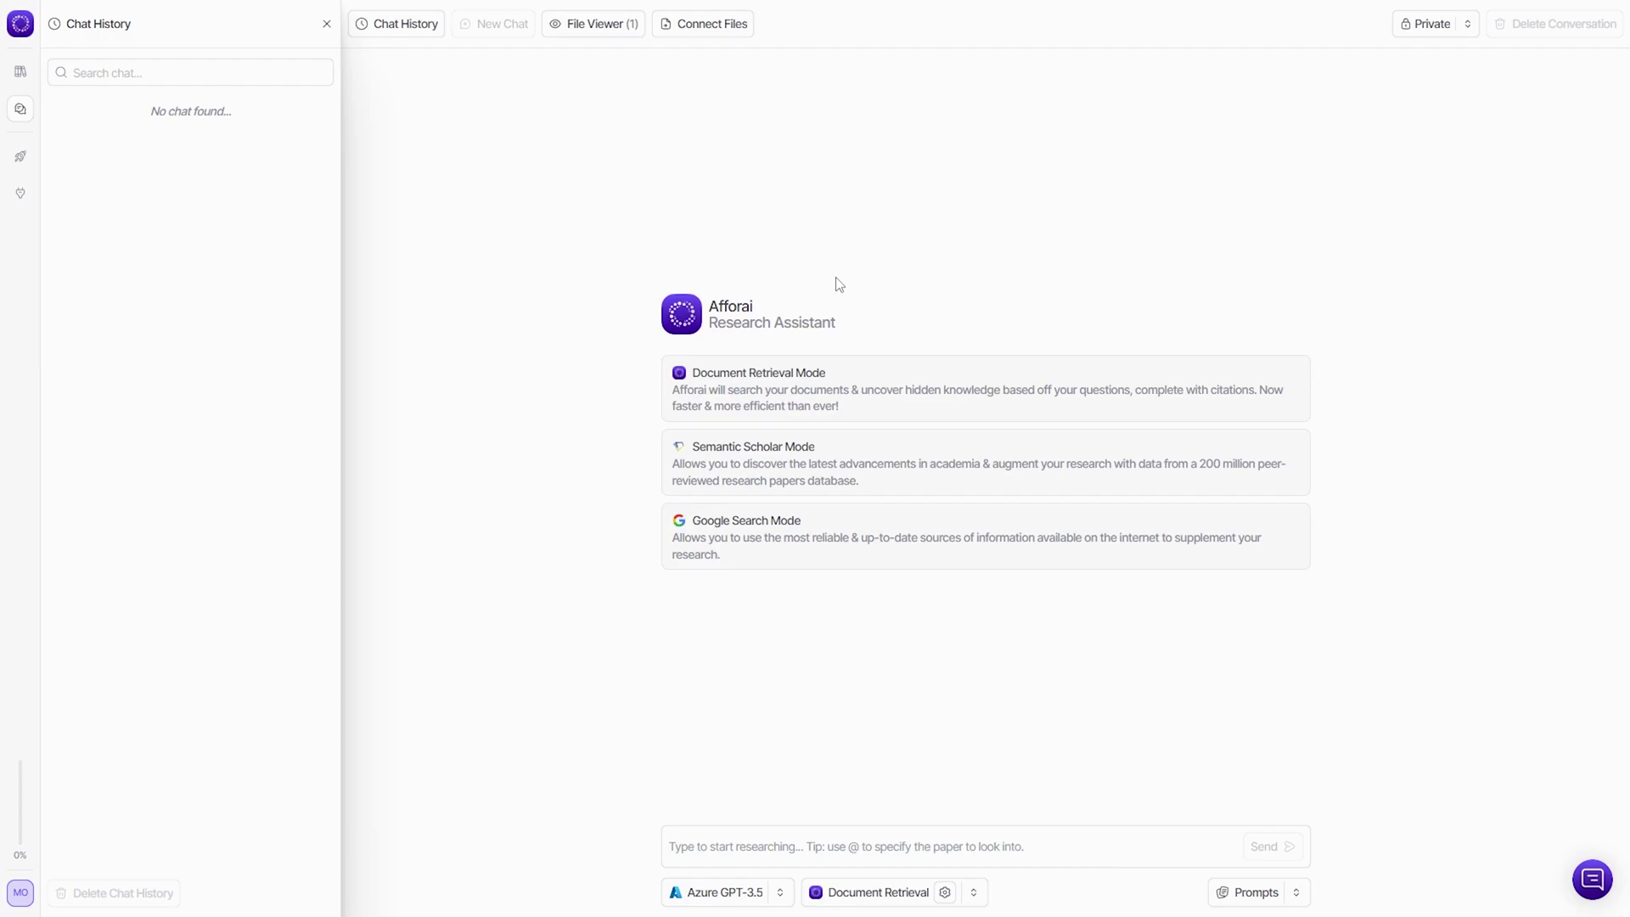
{"action": "left_click", "coordinate": [959, 849]}
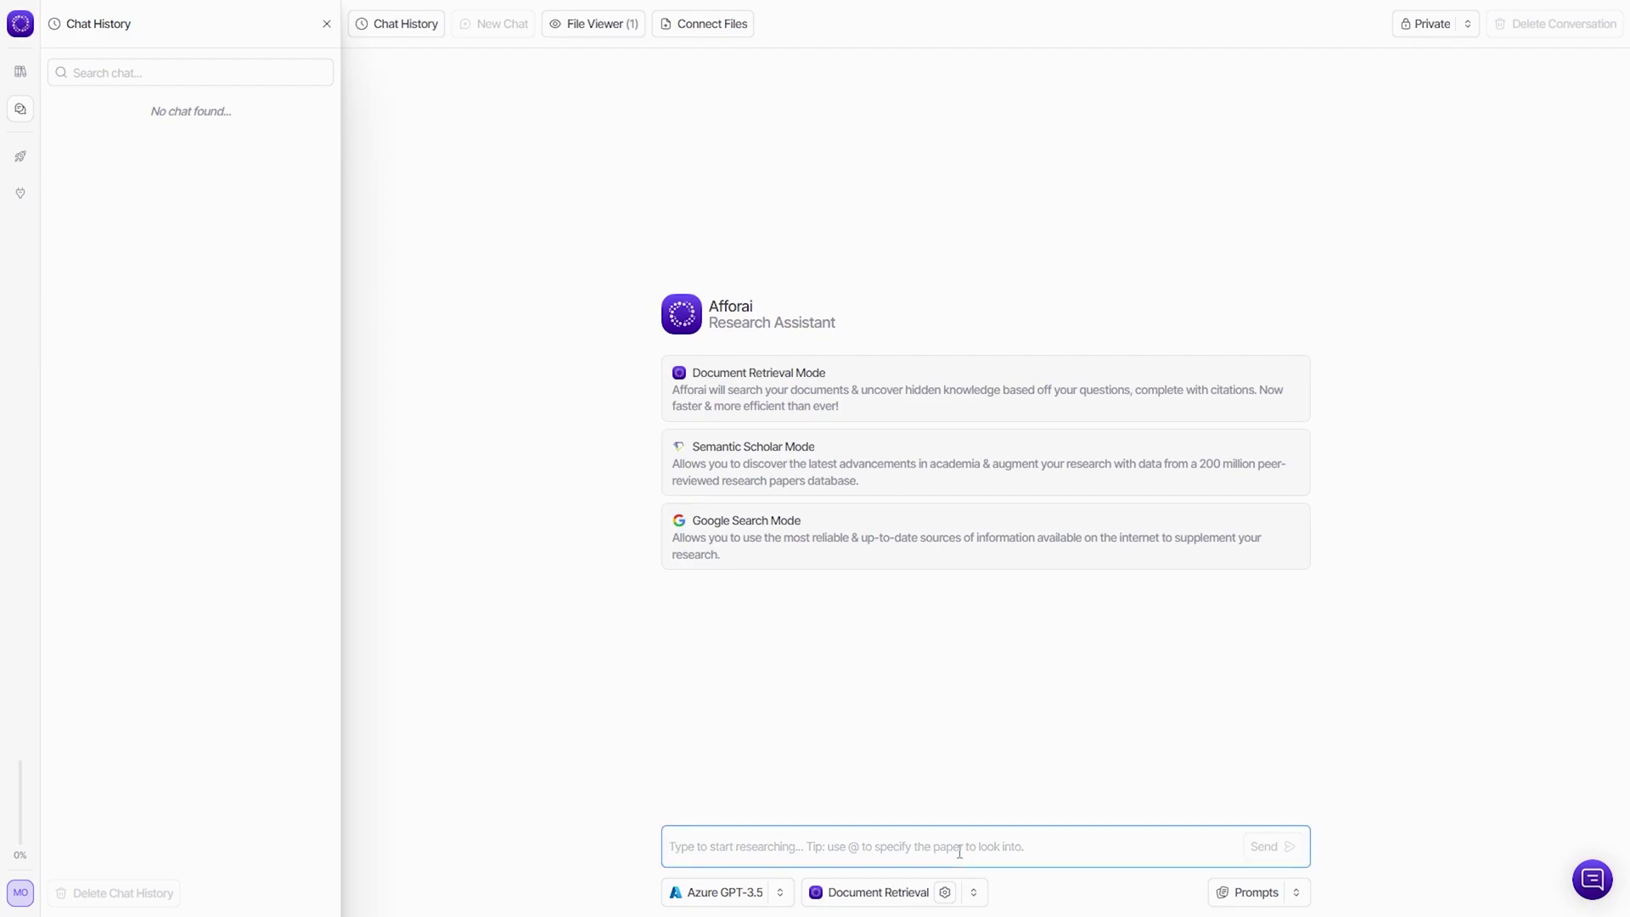
{"action": "type", "text": "Which to"}
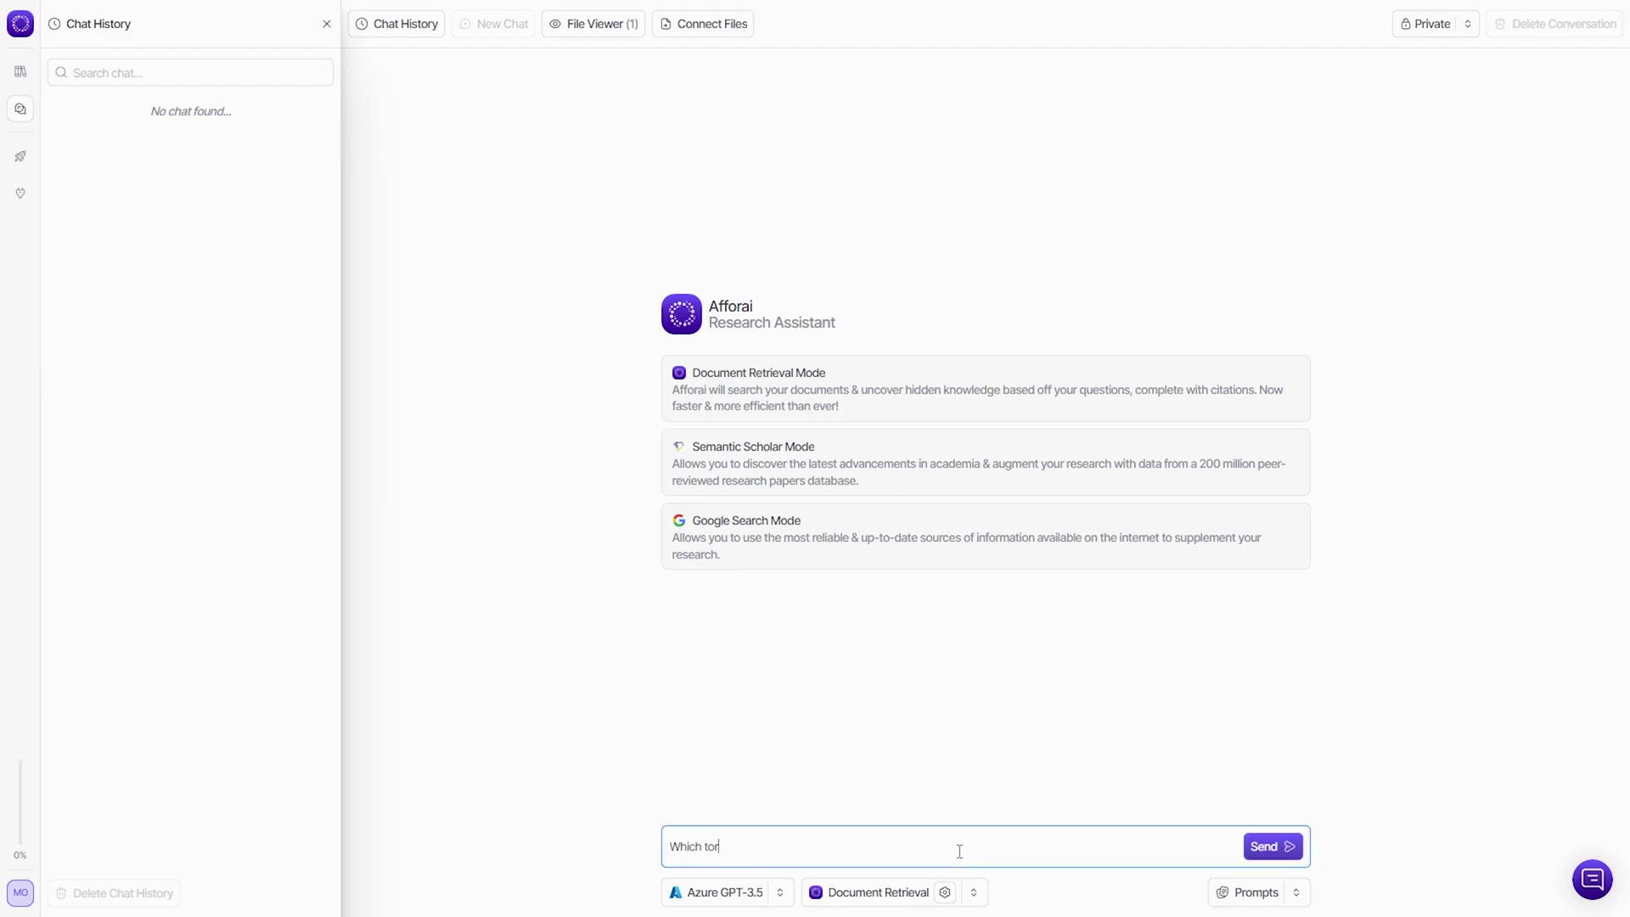
{"action": "type", "text": "r"}
{"action": "type", "text": "nado had the fastest wind speeds"}
{"action": "key", "text": "Return"}
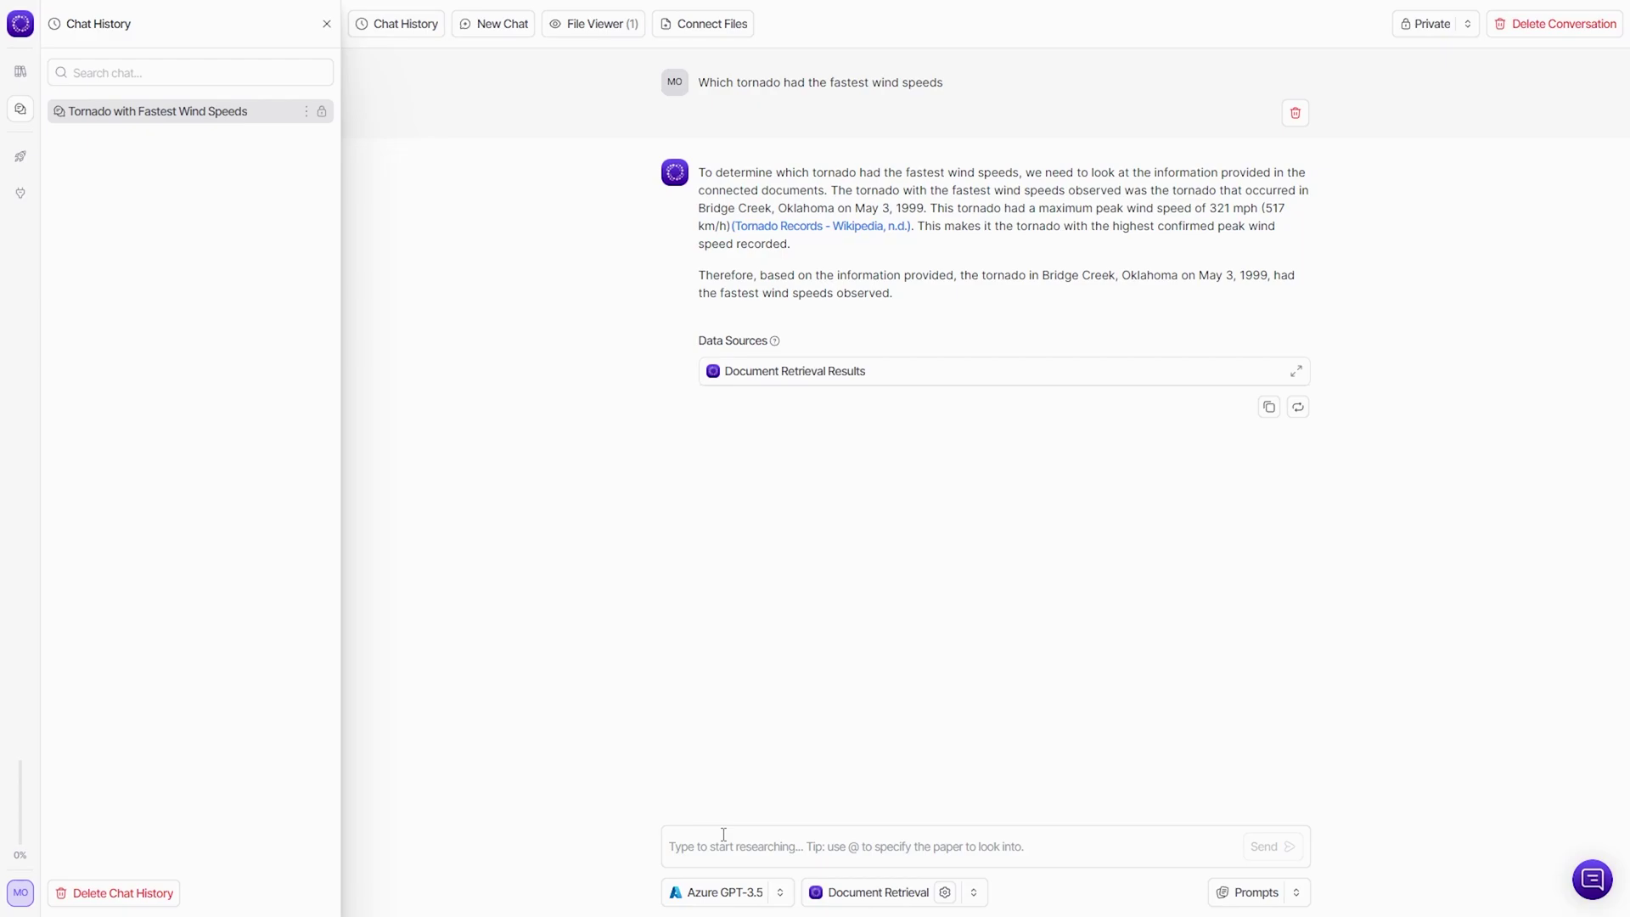
{"action": "left_click", "coordinate": [781, 904]}
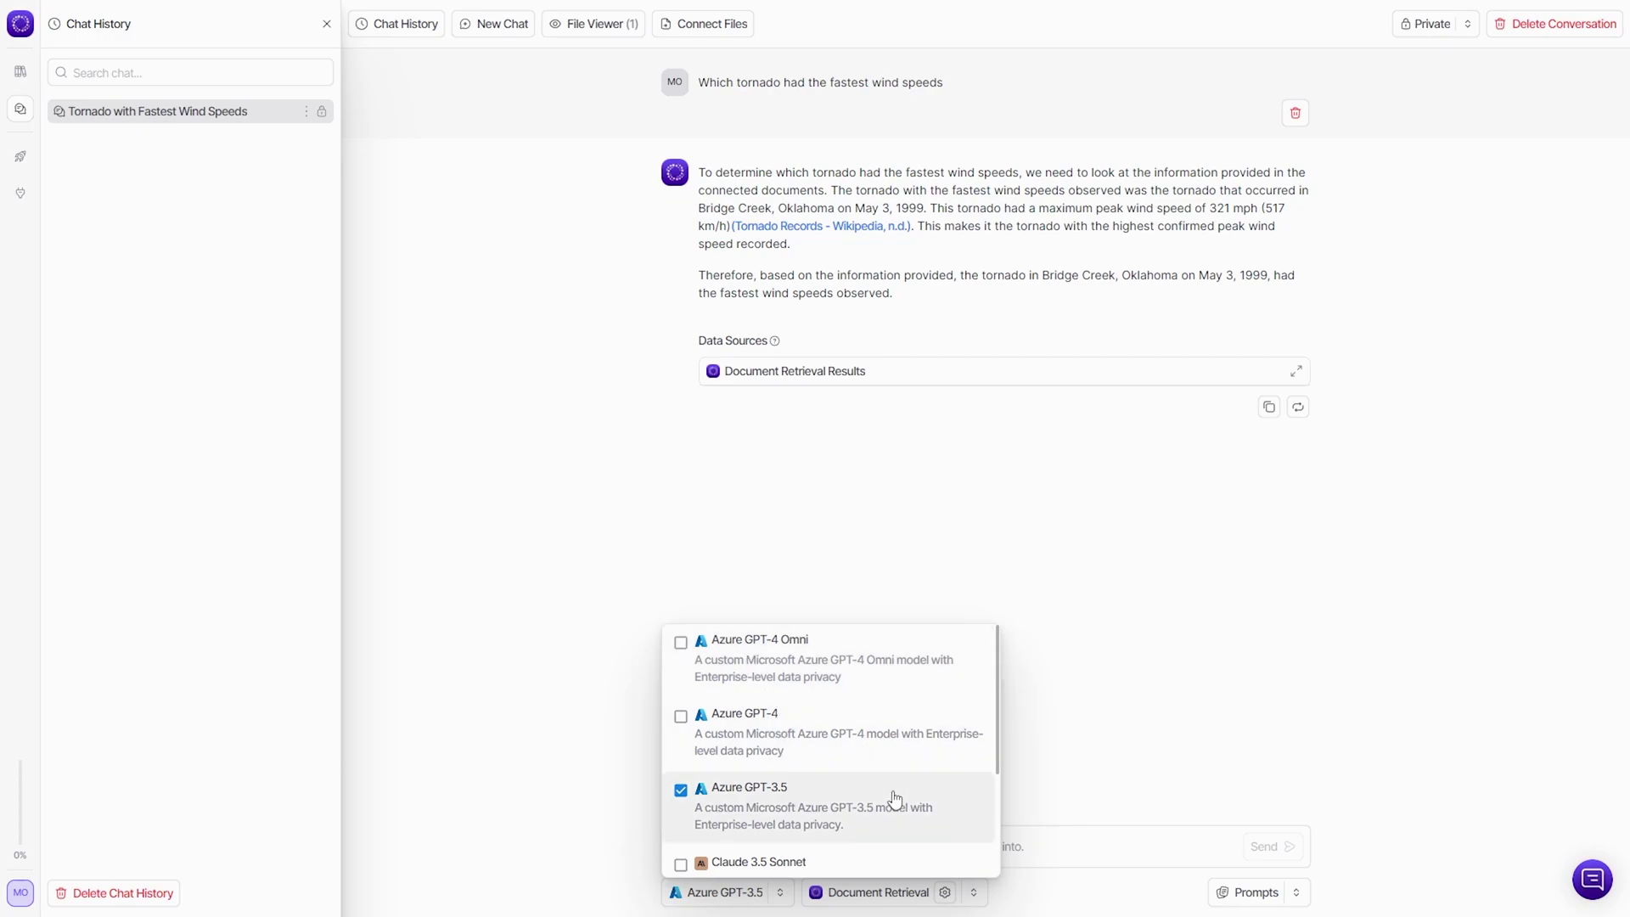
{"action": "scroll", "coordinate": [892, 806], "scroll_direction": "down", "scroll_amount": 2}
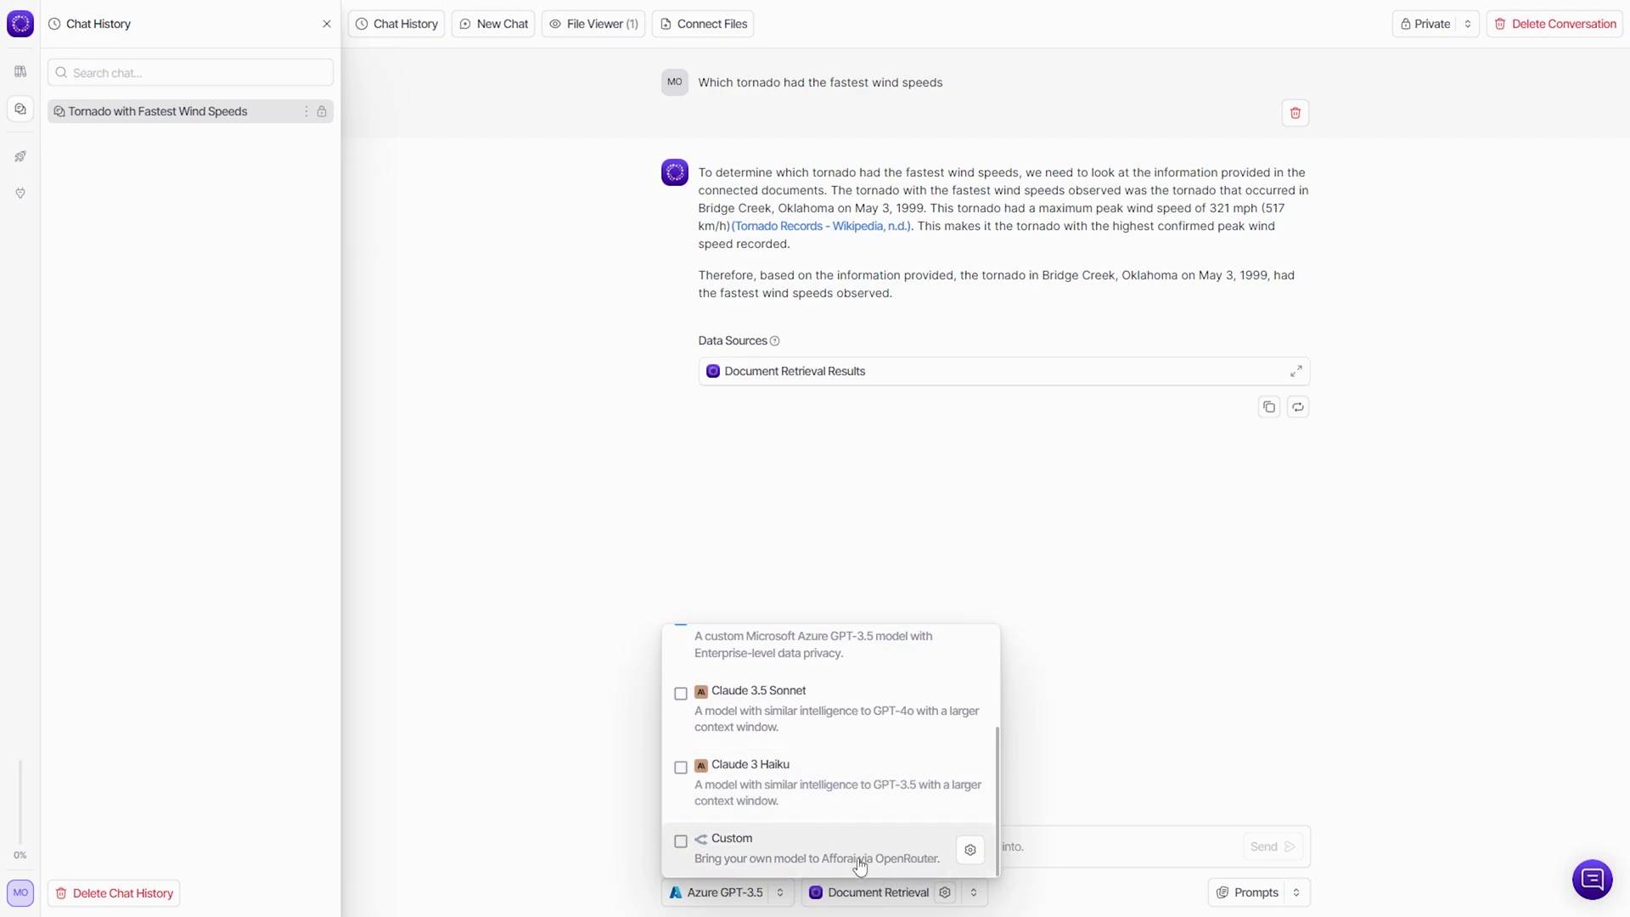
{"action": "left_click", "coordinate": [1095, 726]}
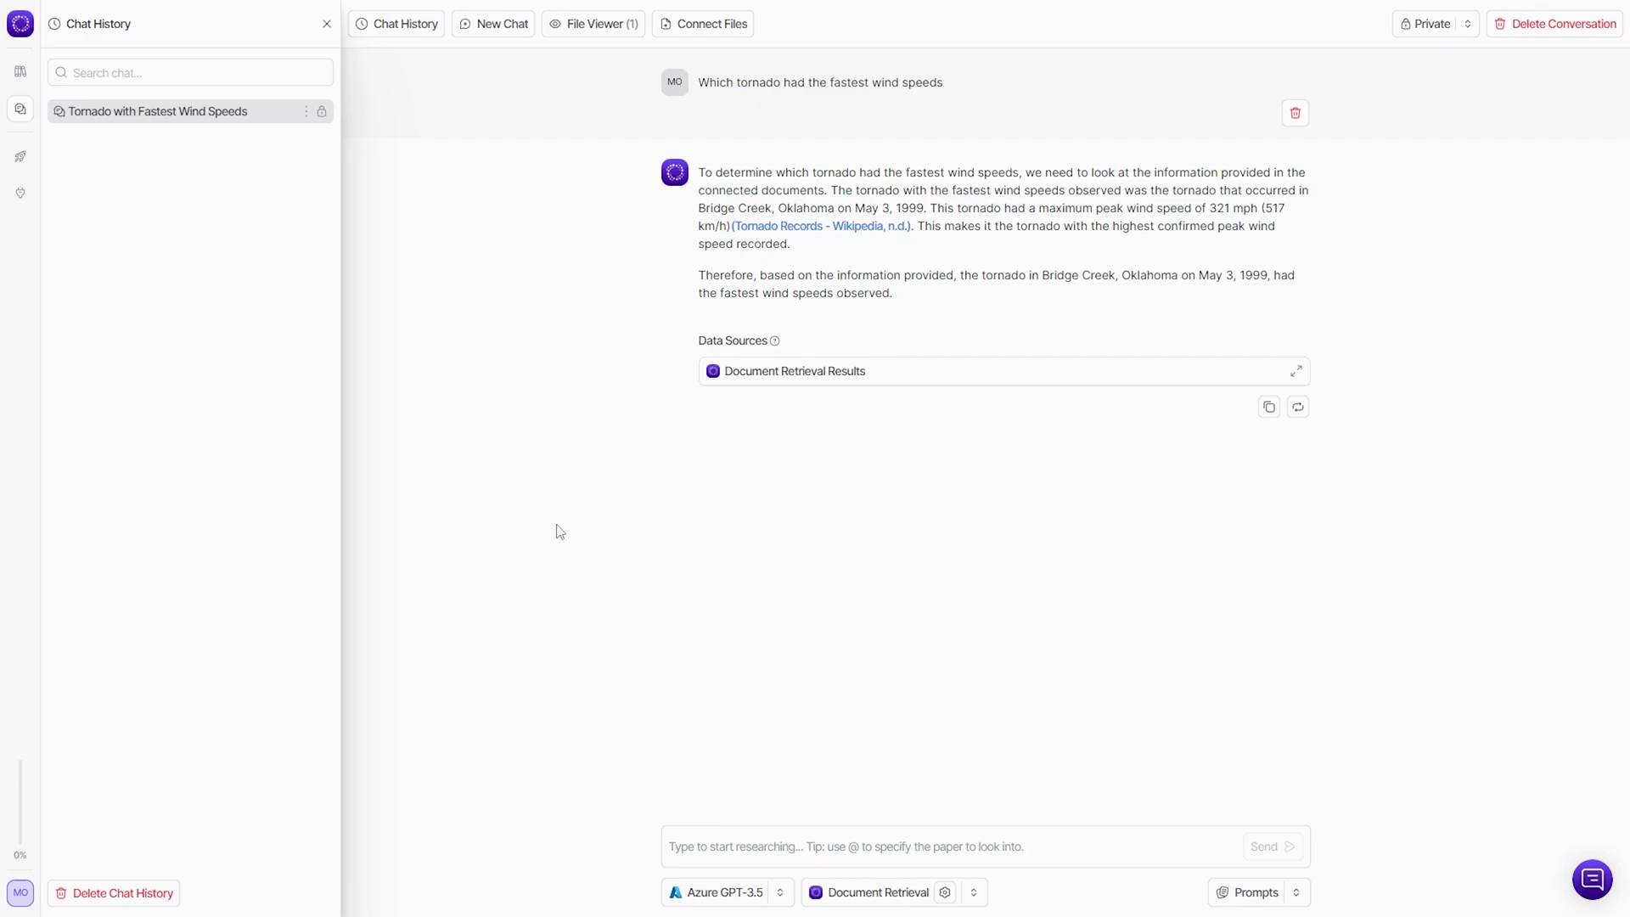
Step: Switch the Document Retrieval tool to Semantic Scholar
{"action": "left_click", "coordinate": [973, 892]}
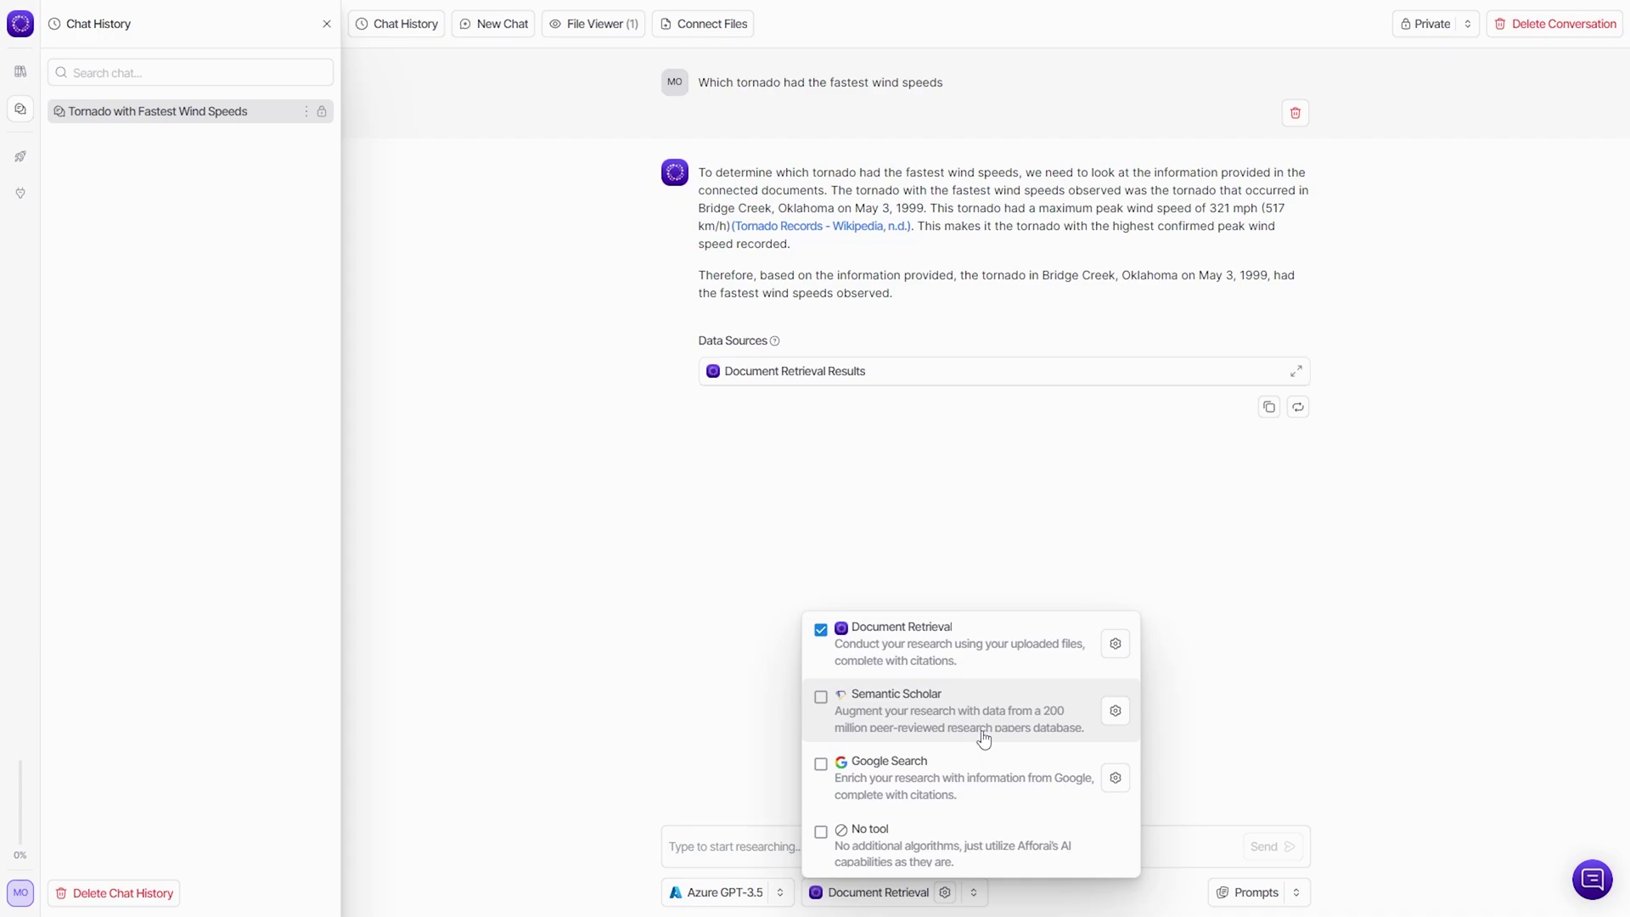
{"action": "left_click", "coordinate": [981, 731]}
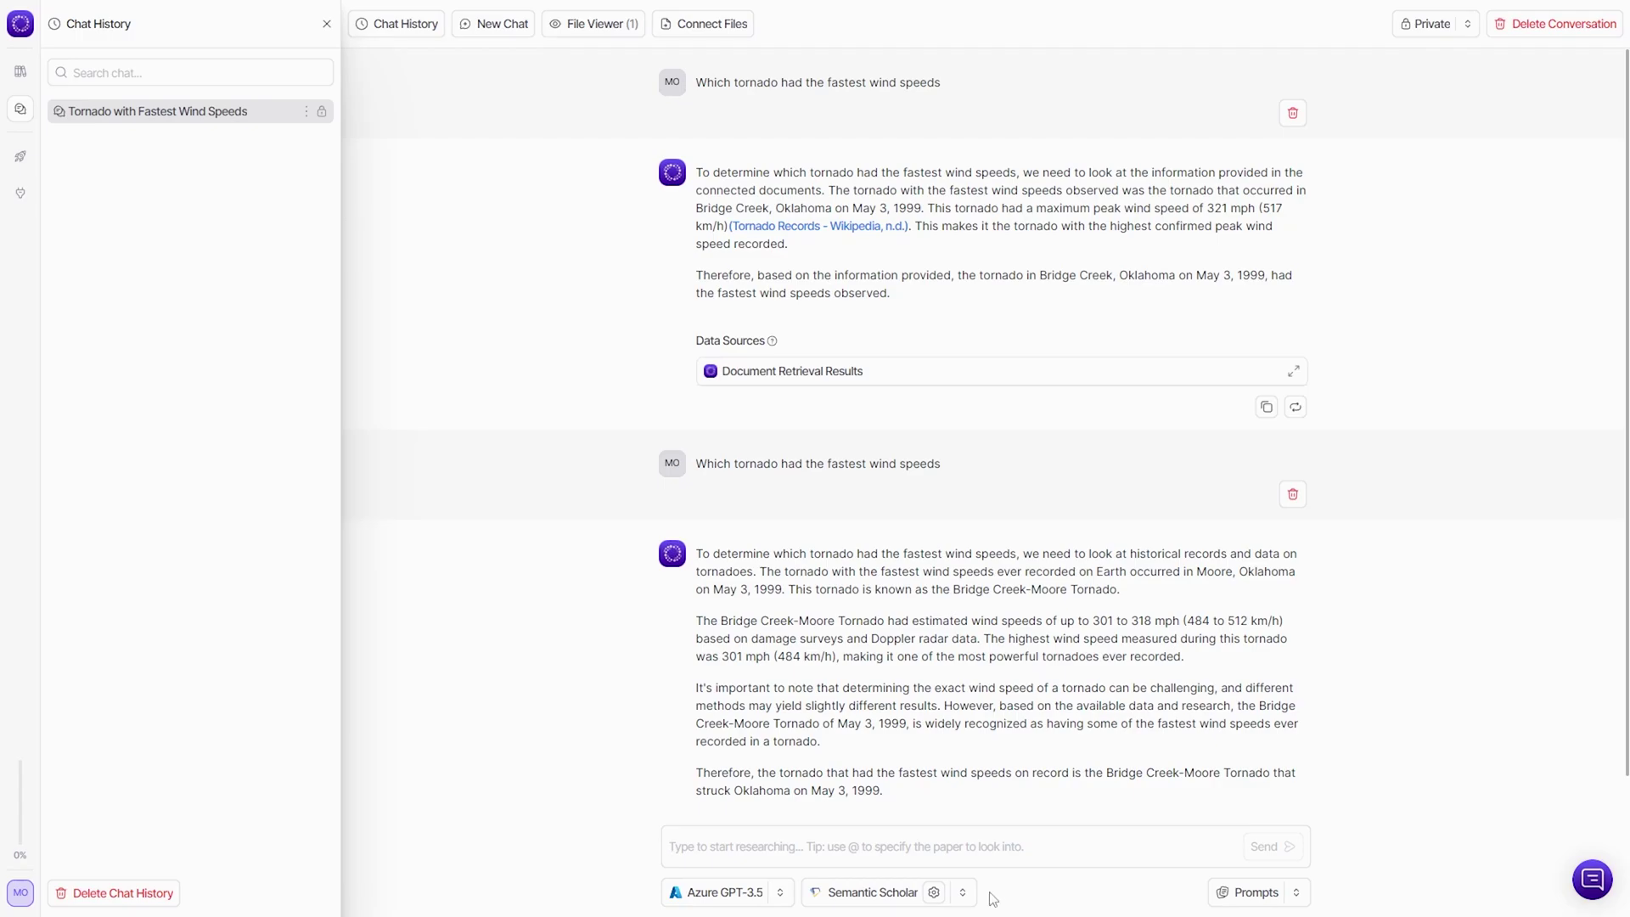
Step: Re-ask the question with Google Search as the source, getting Greenfield, Iowa at 309–318 mph
{"action": "left_click", "coordinate": [962, 892]}
{"action": "left_click", "coordinate": [931, 787]}
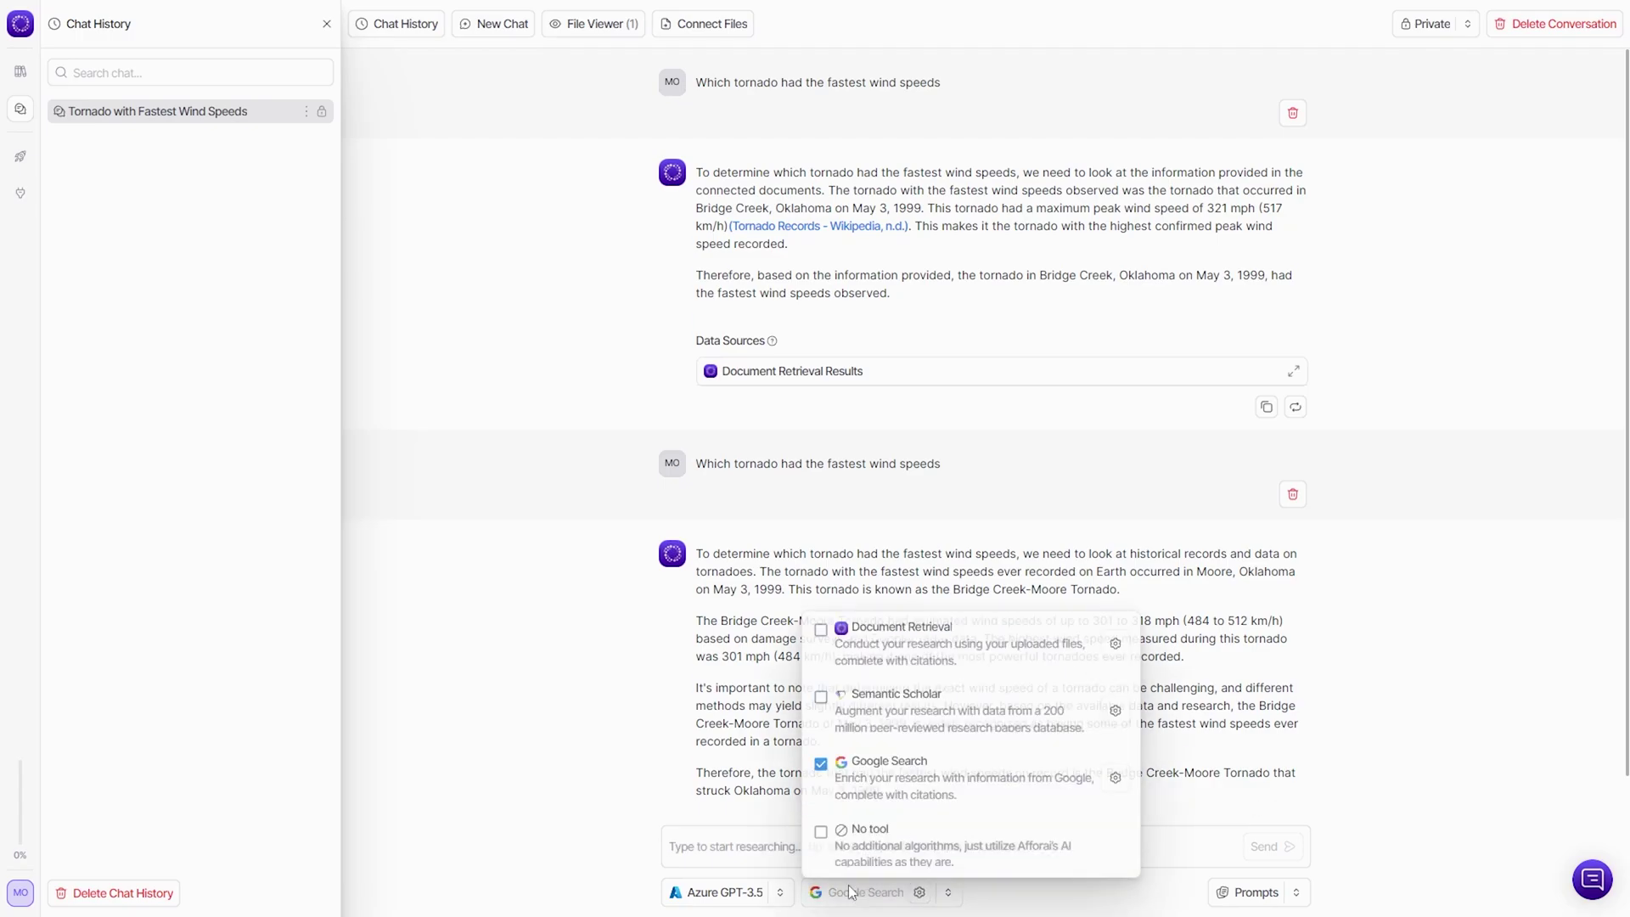
{"action": "left_click", "coordinate": [795, 858]}
{"action": "type", "text": "Which"}
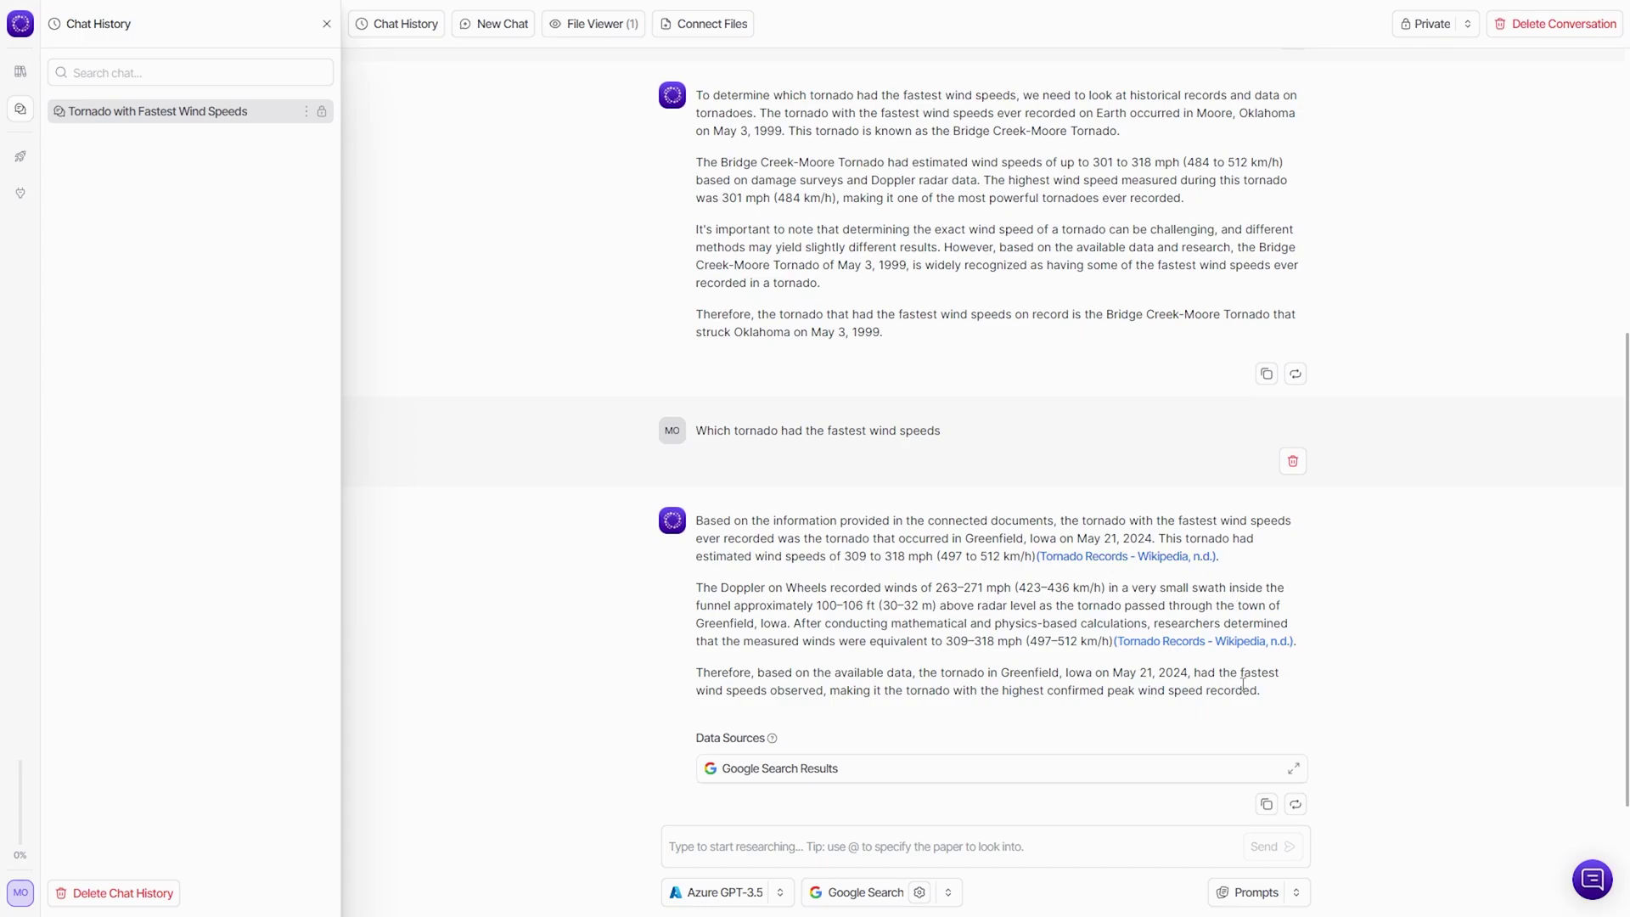
{"action": "left_click", "coordinate": [948, 891]}
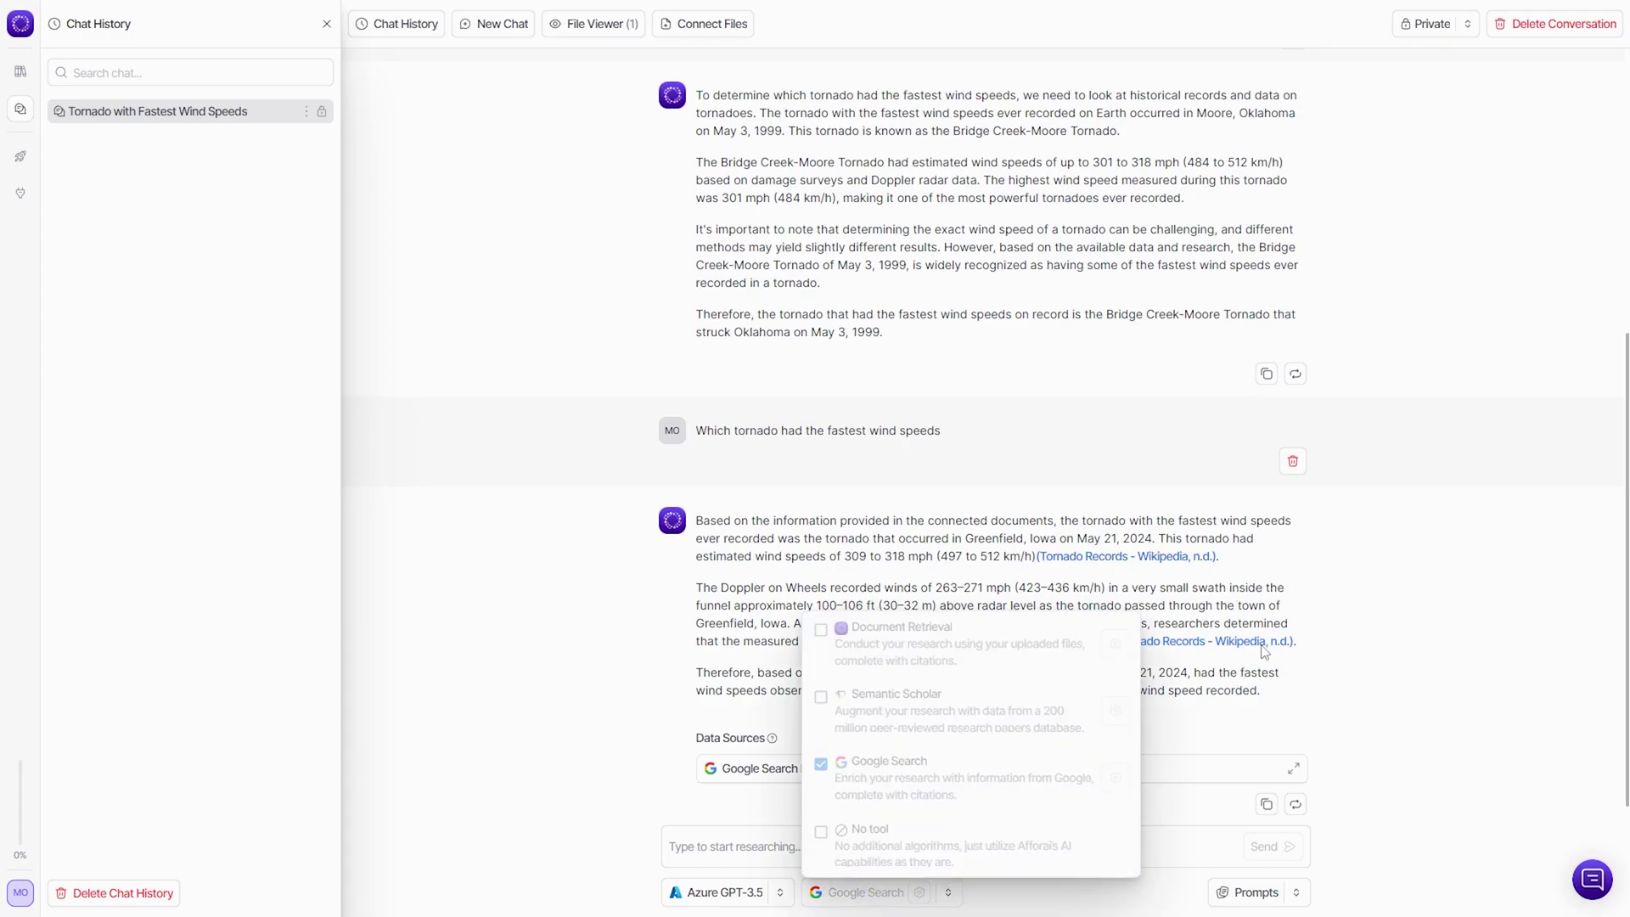
Step: Ask Document Retrieval 'What is the widest tornado on record' and highlight the 2.6 miles answer
{"action": "left_click", "coordinate": [1035, 836]}
{"action": "type", "text": "What is the widest tornado "}
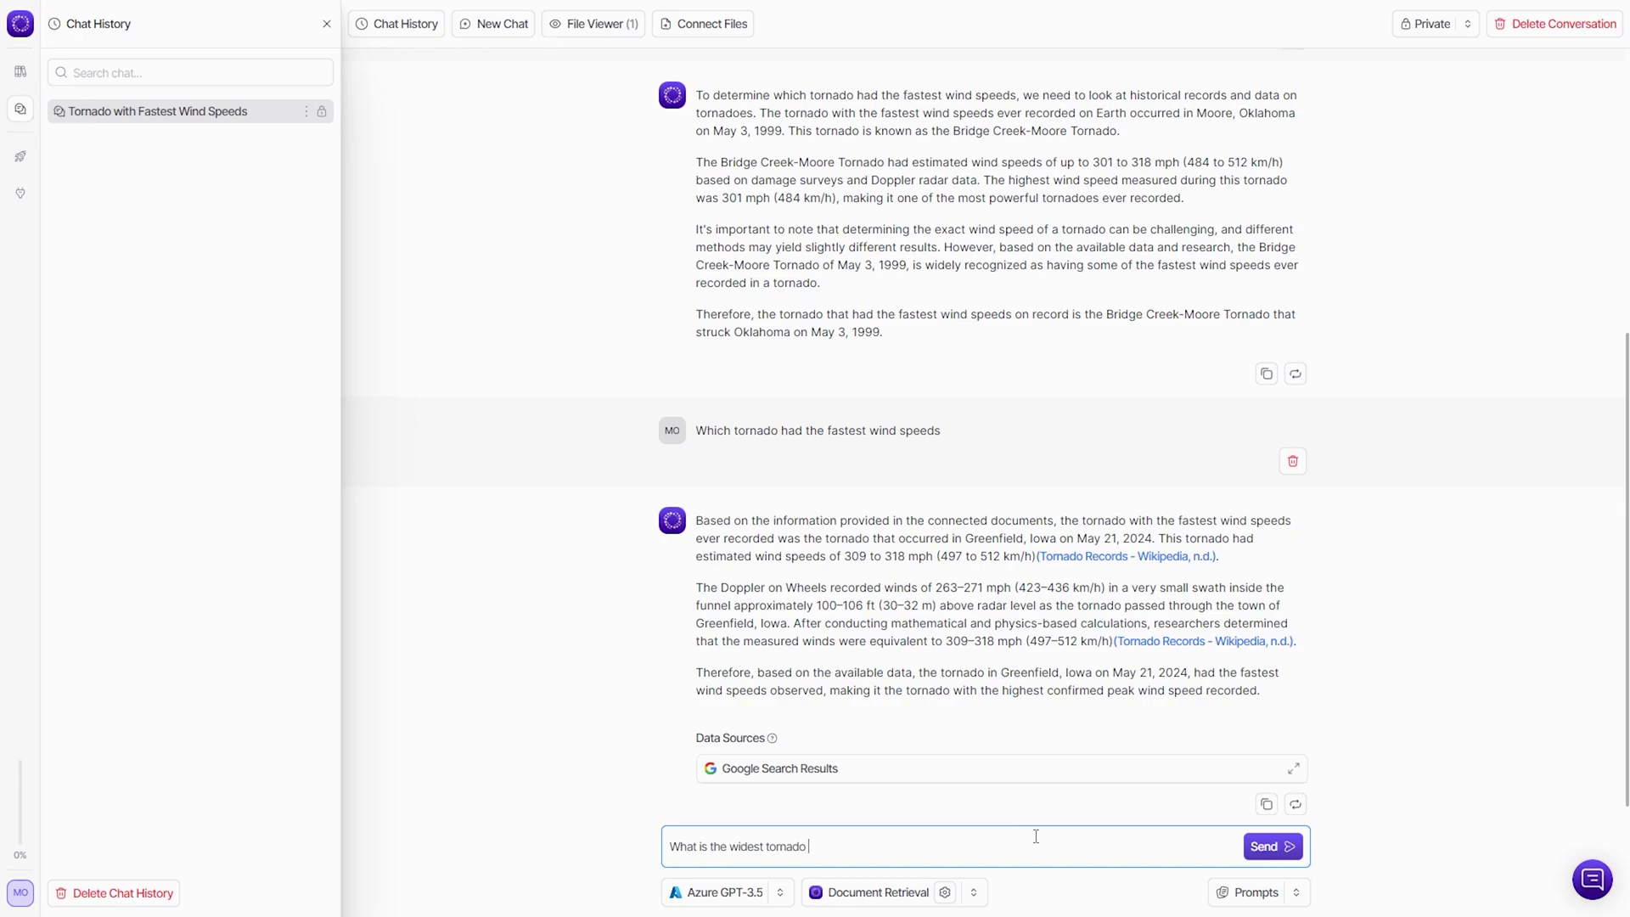
{"action": "type", "text": "on record"}
{"action": "key", "text": "Return"}
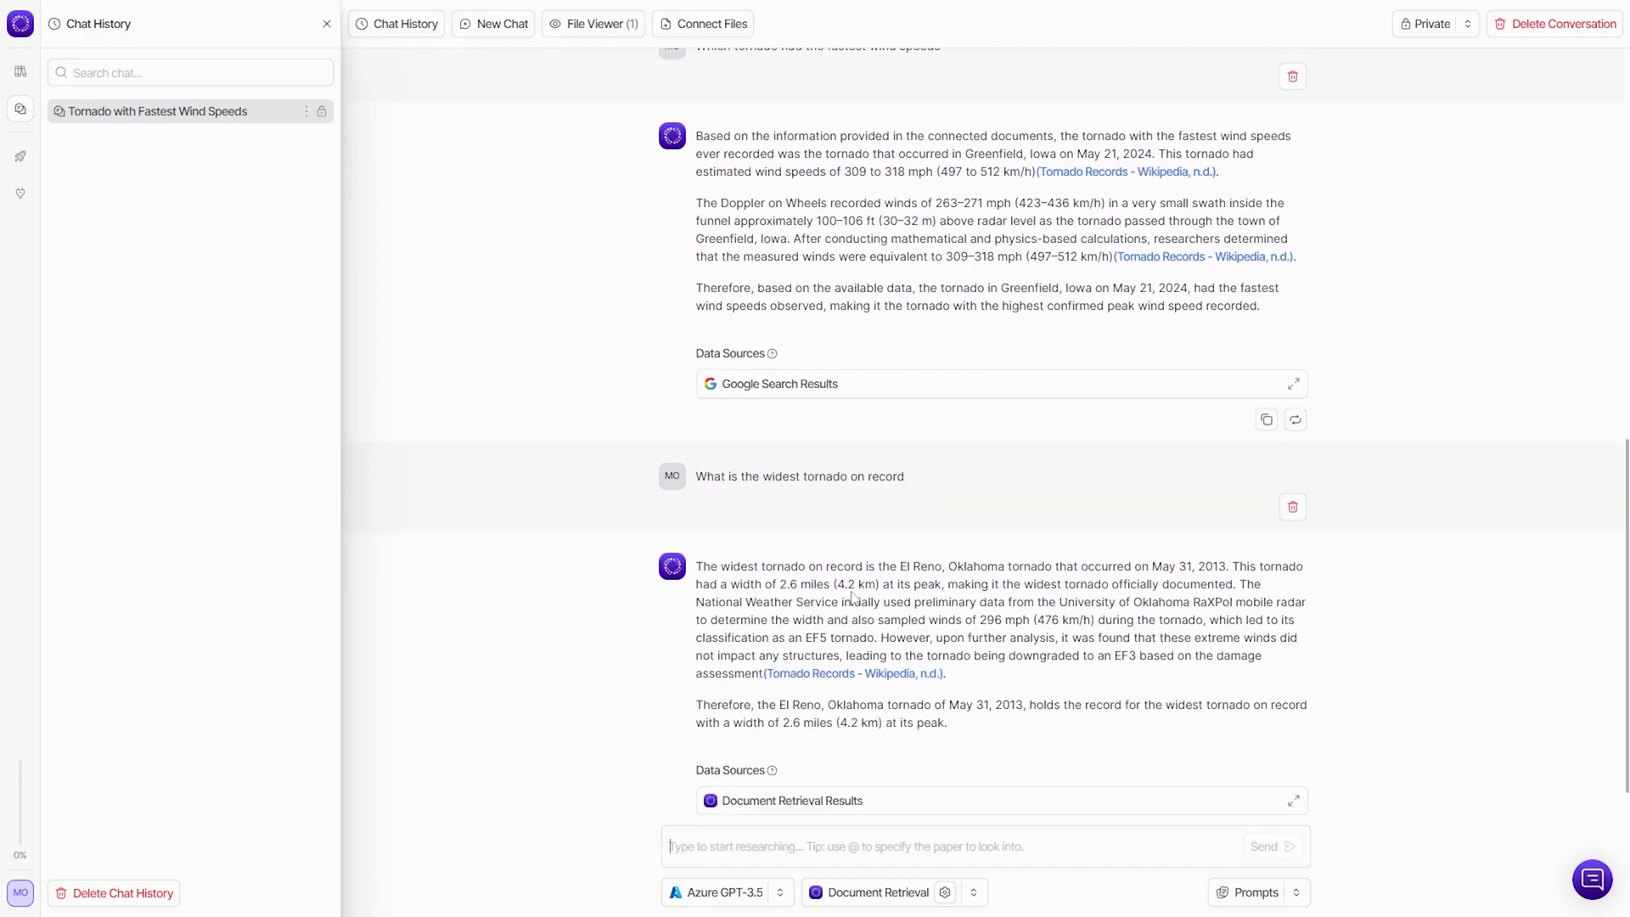
{"action": "left_click_drag", "start_coordinate": [780, 584], "coordinate": [833, 584]}
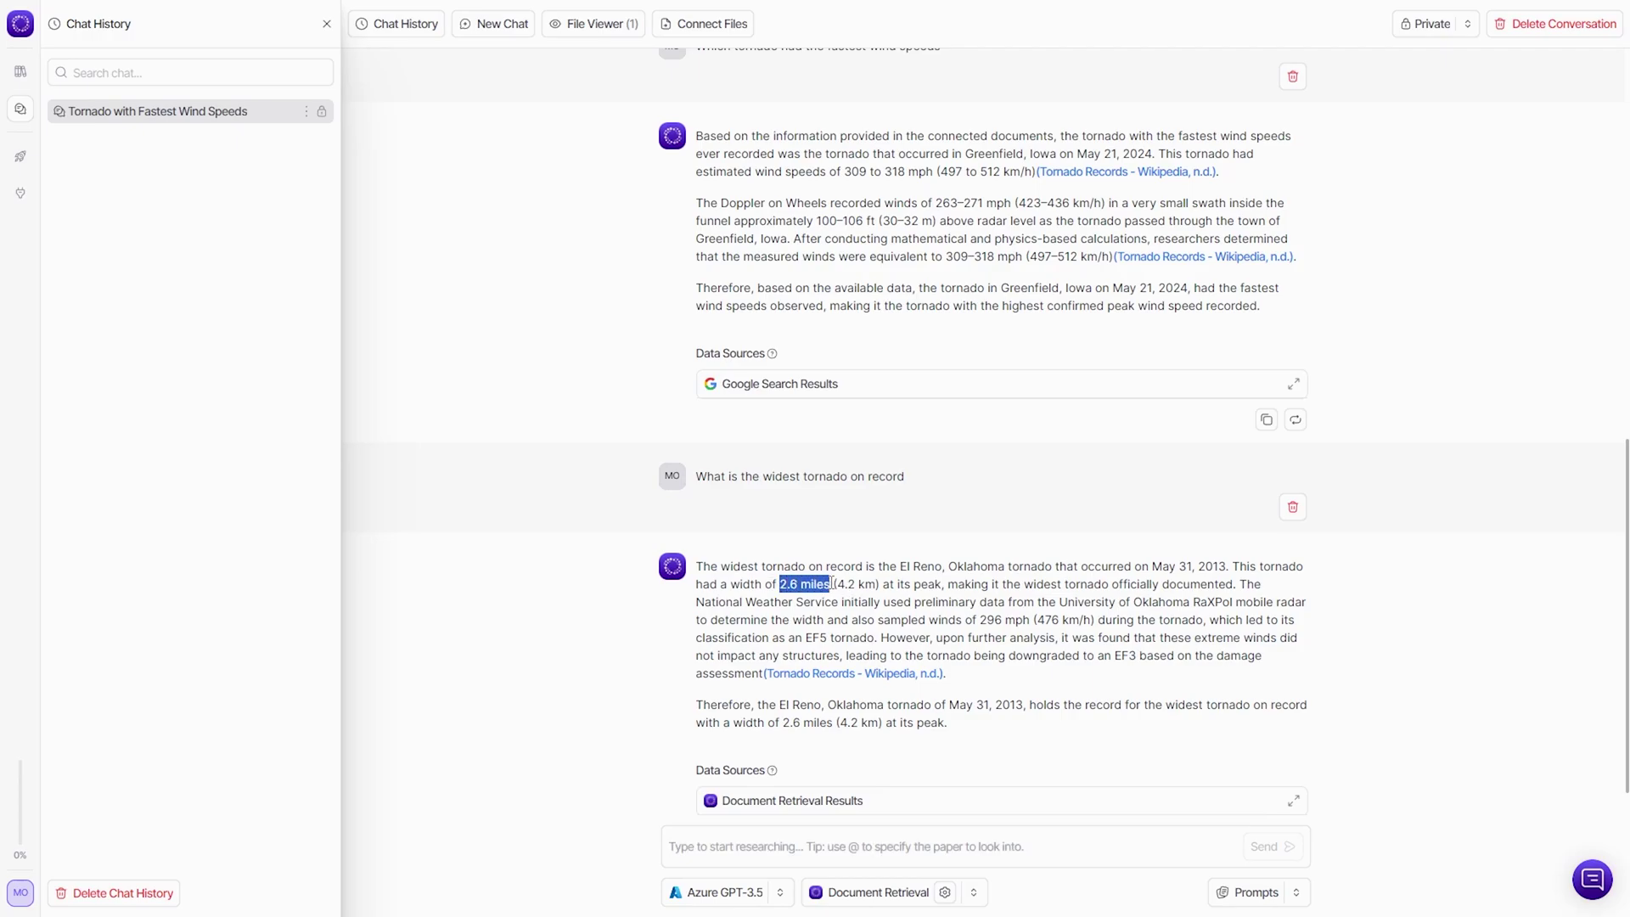
{"action": "left_click", "coordinate": [1107, 598]}
Step: Send the summarize-a-document prompt and scroll through the six-chapter Tornado records summary
{"action": "left_click", "coordinate": [1291, 898]}
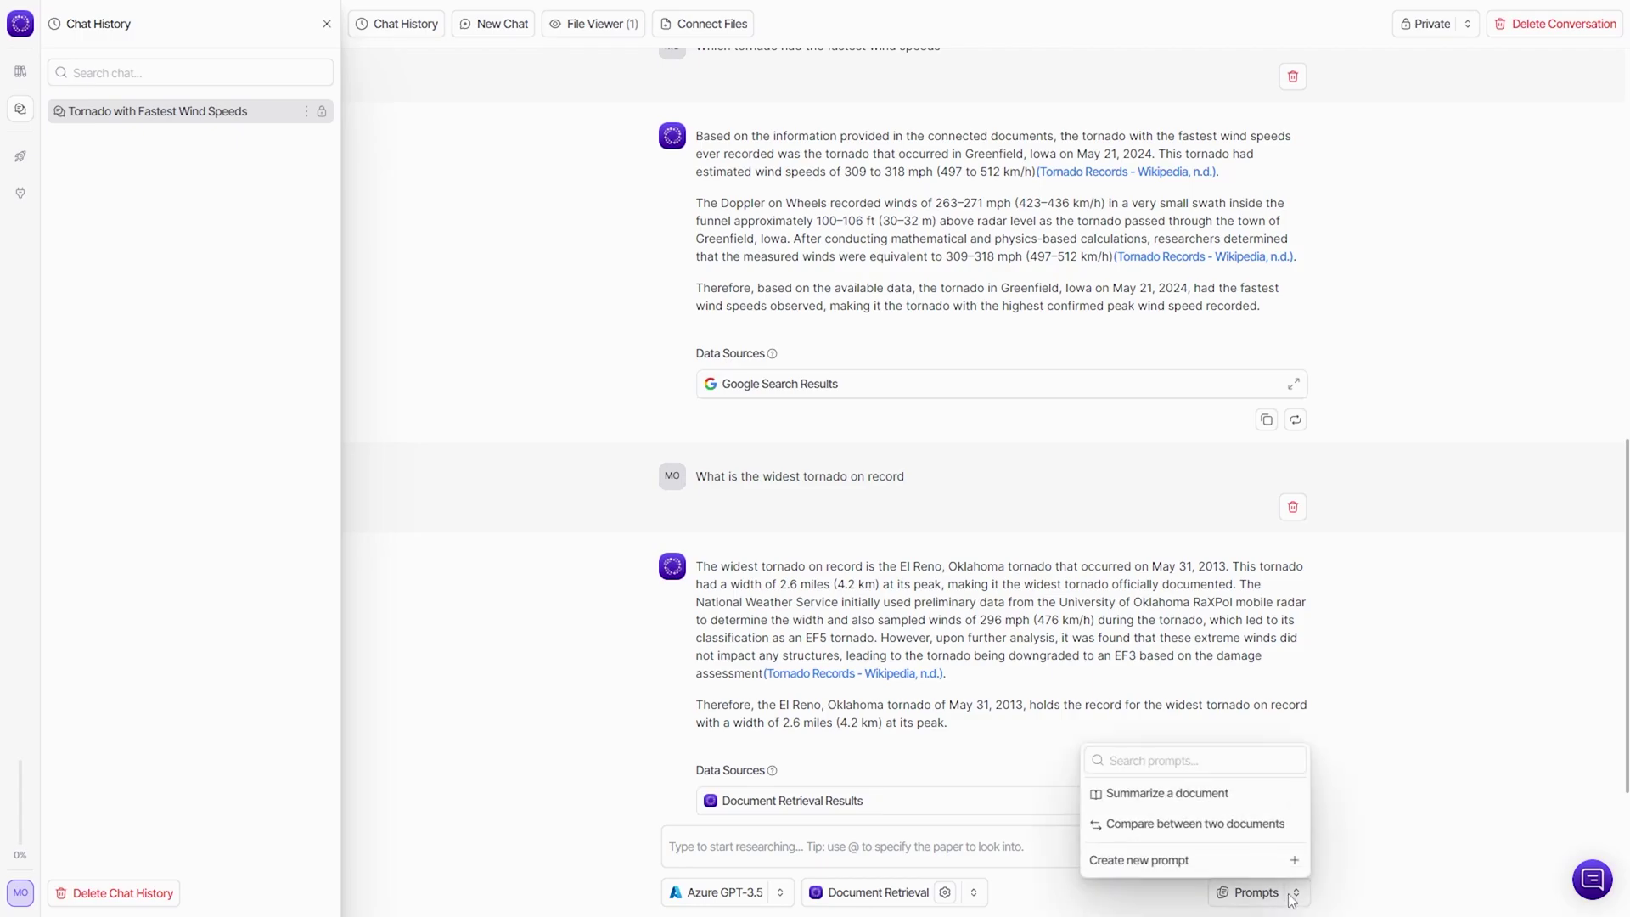
{"action": "left_click", "coordinate": [1202, 809]}
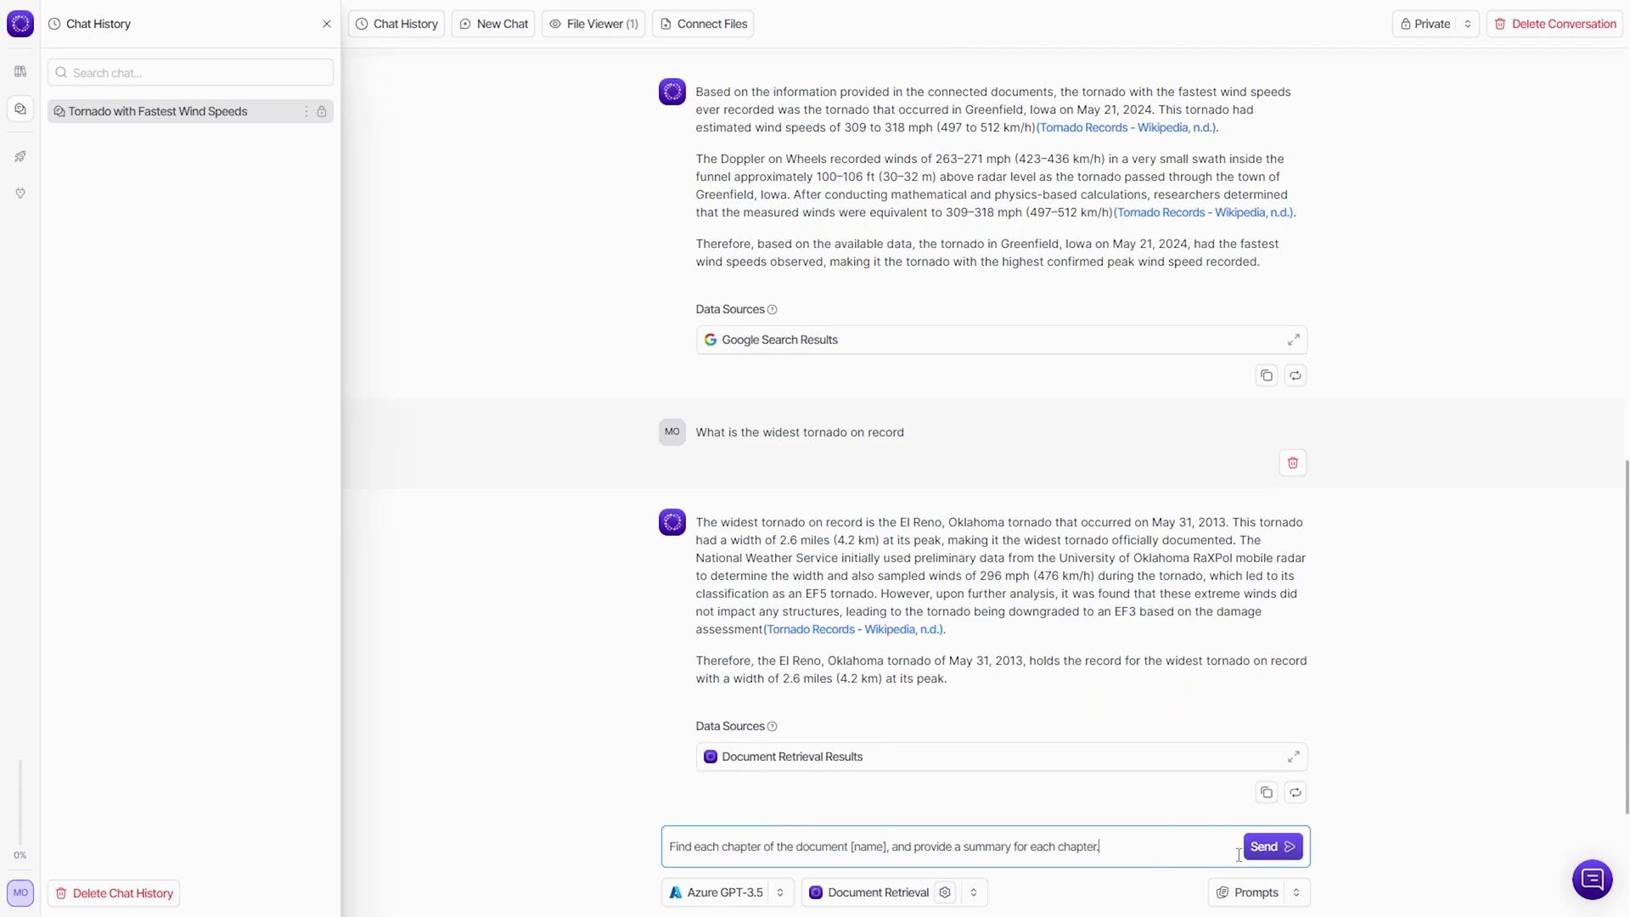
{"action": "left_click", "coordinate": [1264, 846]}
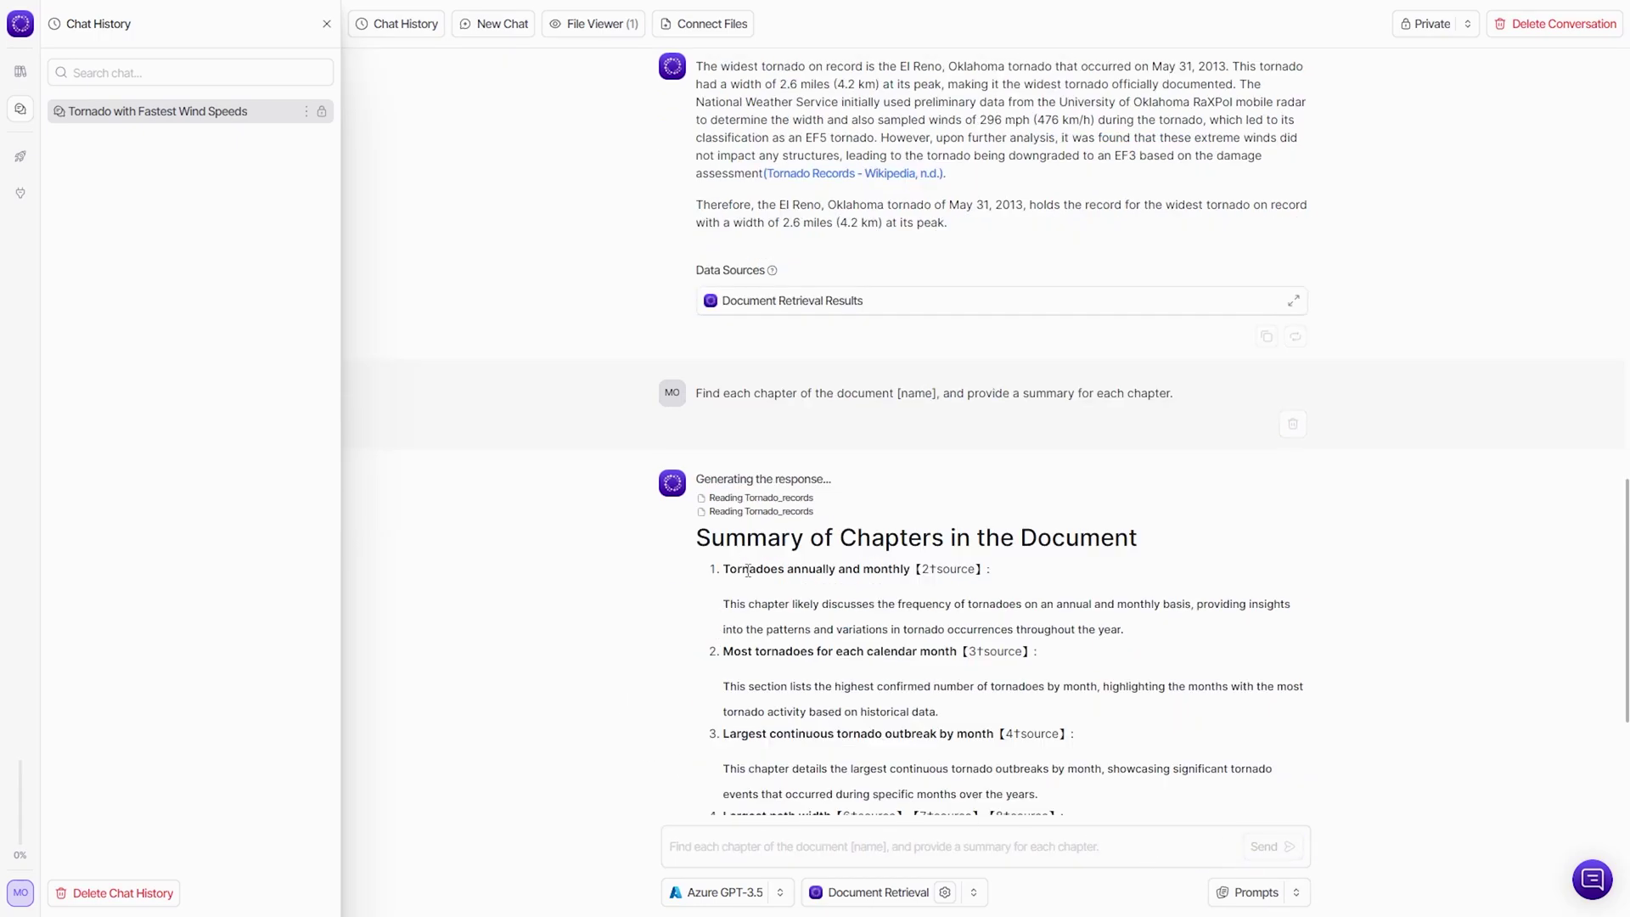
{"action": "left_click_drag", "start_coordinate": [730, 568], "coordinate": [843, 574]}
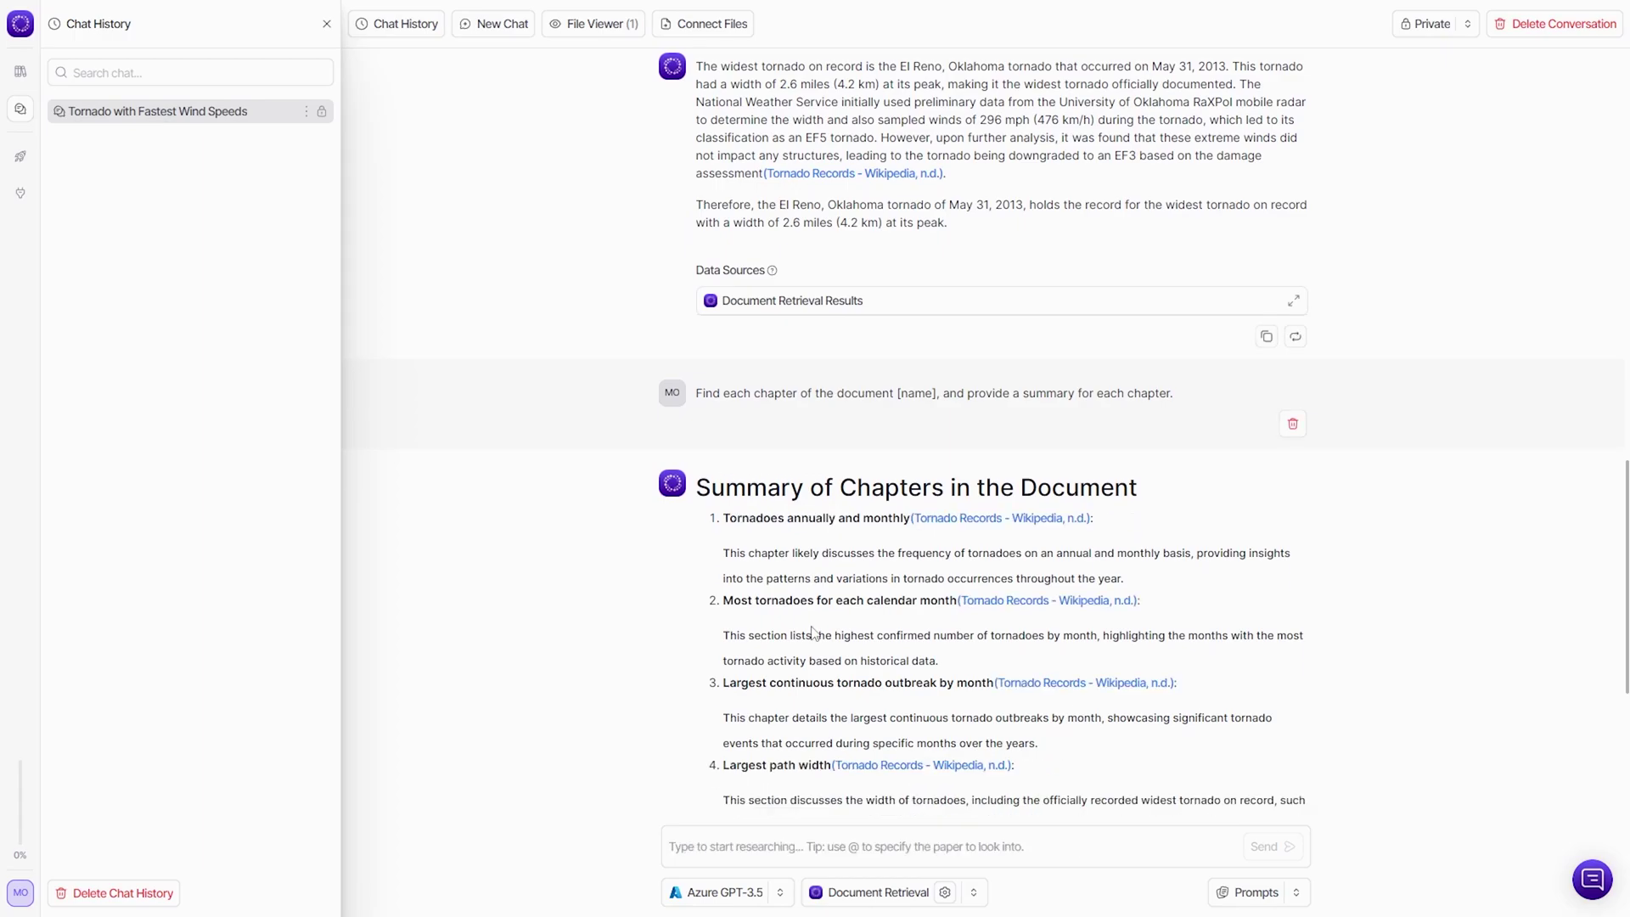
{"action": "scroll", "coordinate": [807, 599], "scroll_direction": "down", "scroll_amount": 1}
{"action": "scroll", "coordinate": [807, 599], "scroll_direction": "down", "scroll_amount": 3}
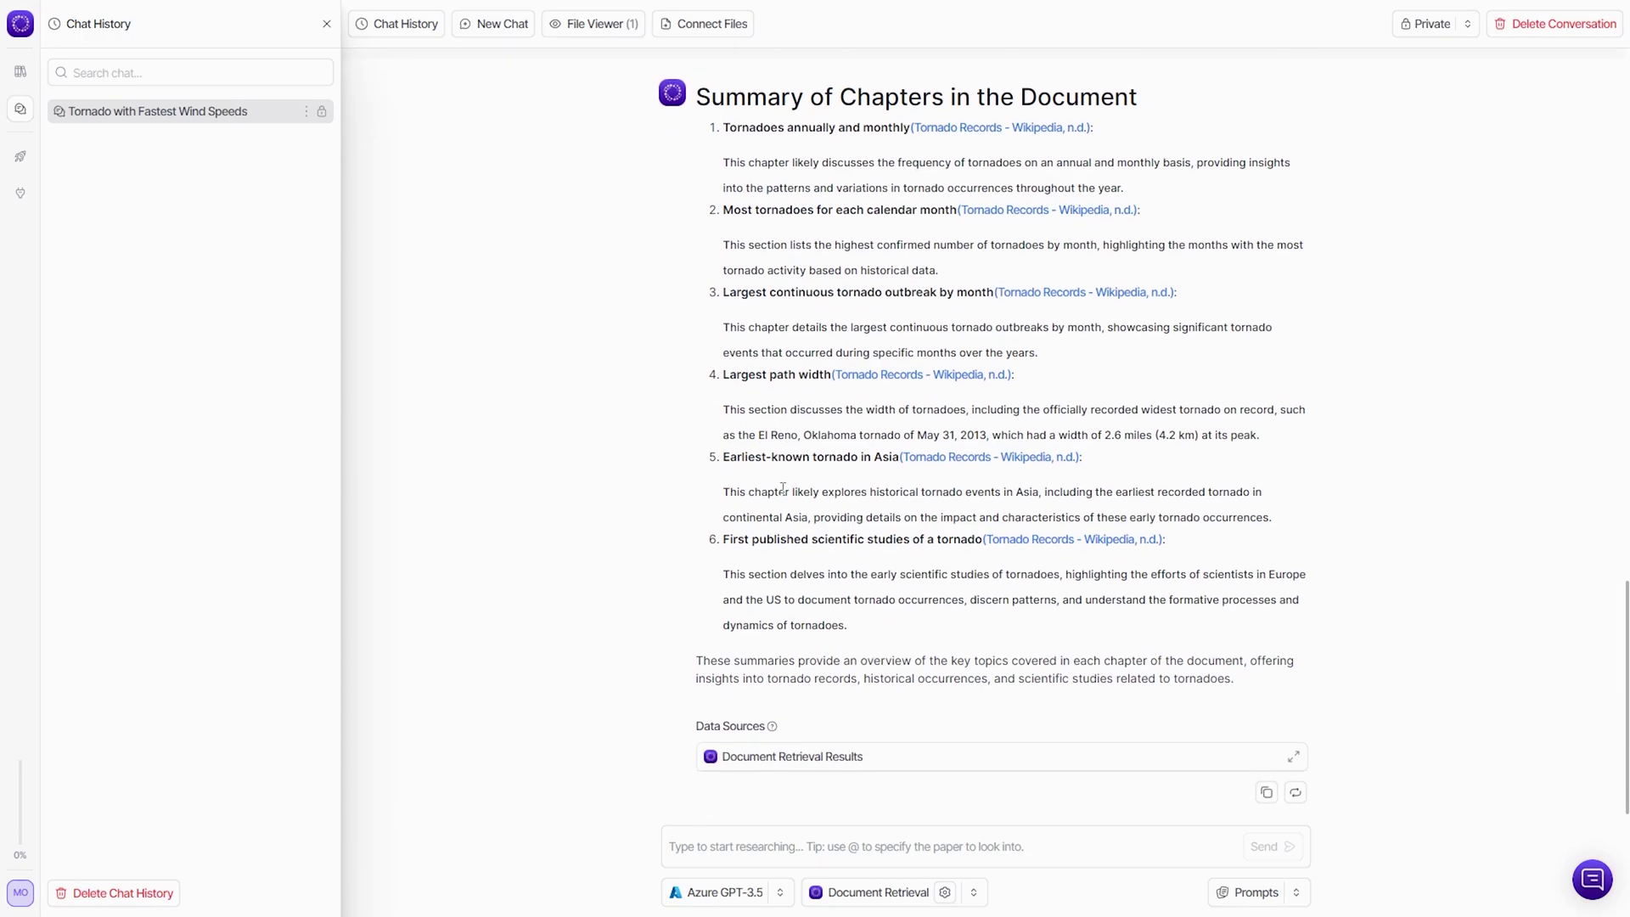
Step: Load the 'Compare between two documents' ready-made prompt
{"action": "left_click", "coordinate": [1298, 893]}
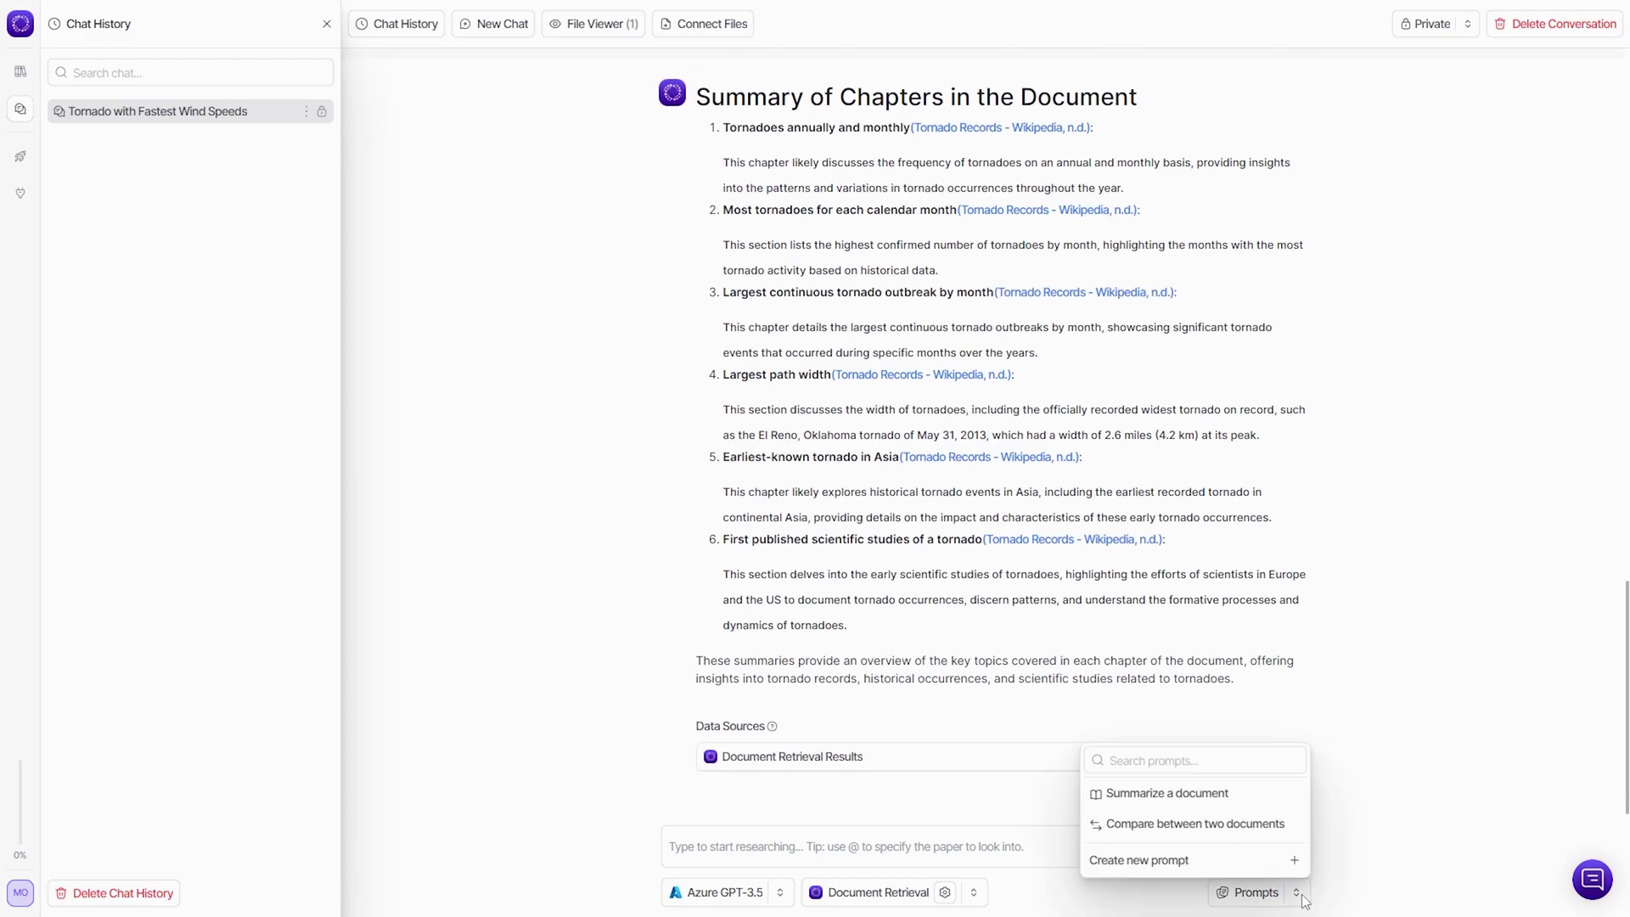
{"action": "left_click", "coordinate": [1204, 830]}
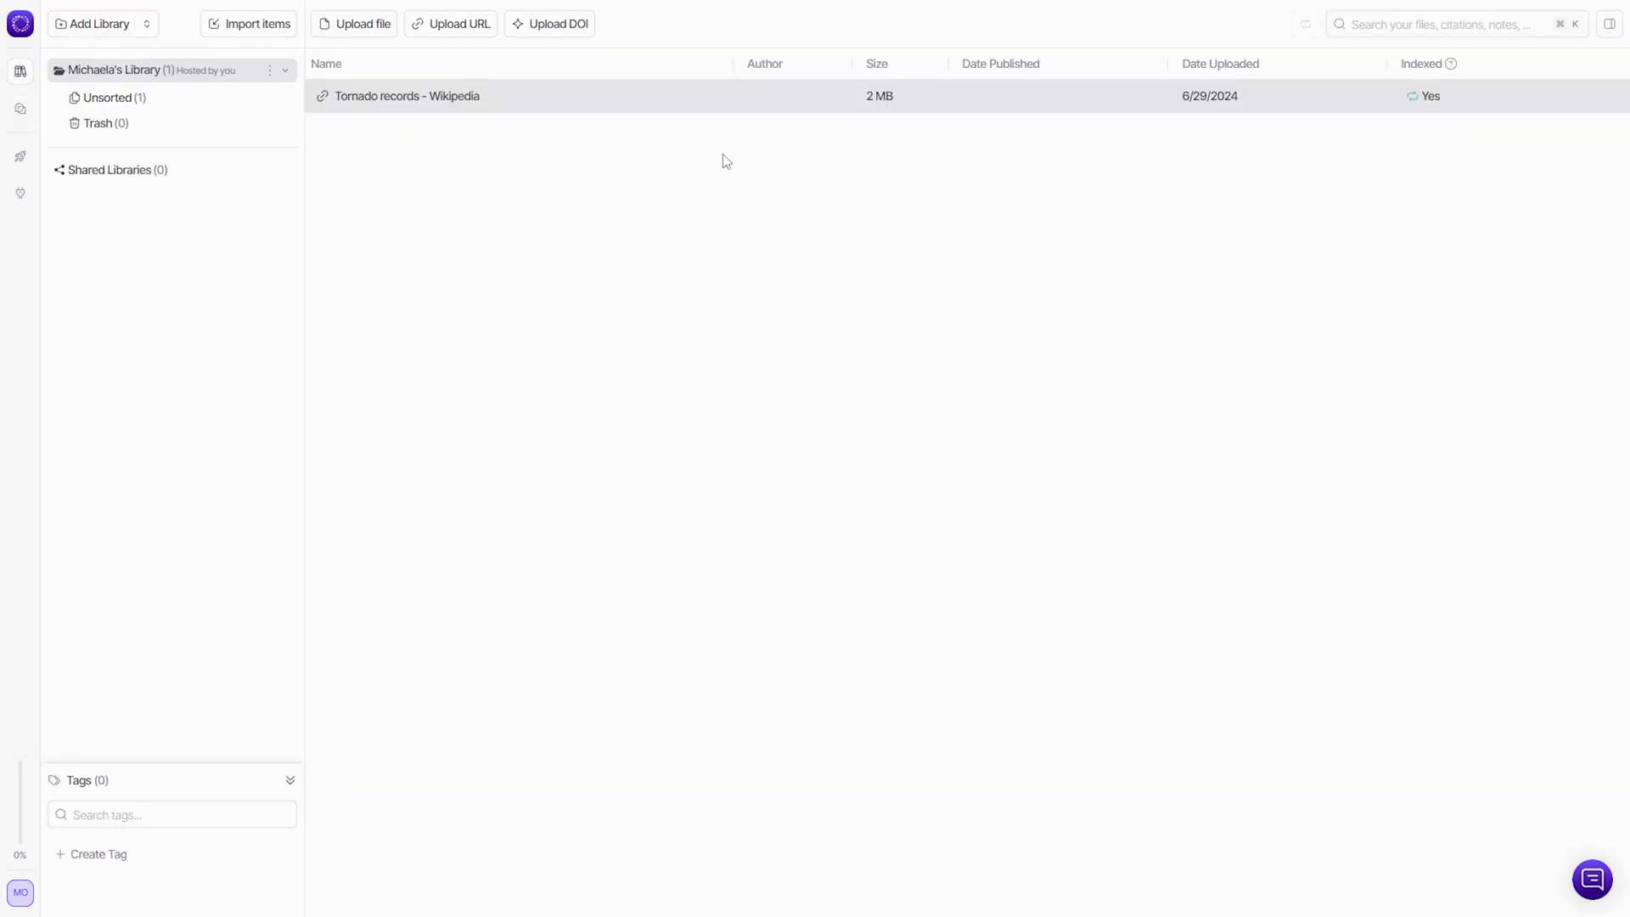
Step: Create a new tag named 'Tornadoes' from the Tornado records file's Assign tag menu
{"action": "right_click", "coordinate": [735, 107]}
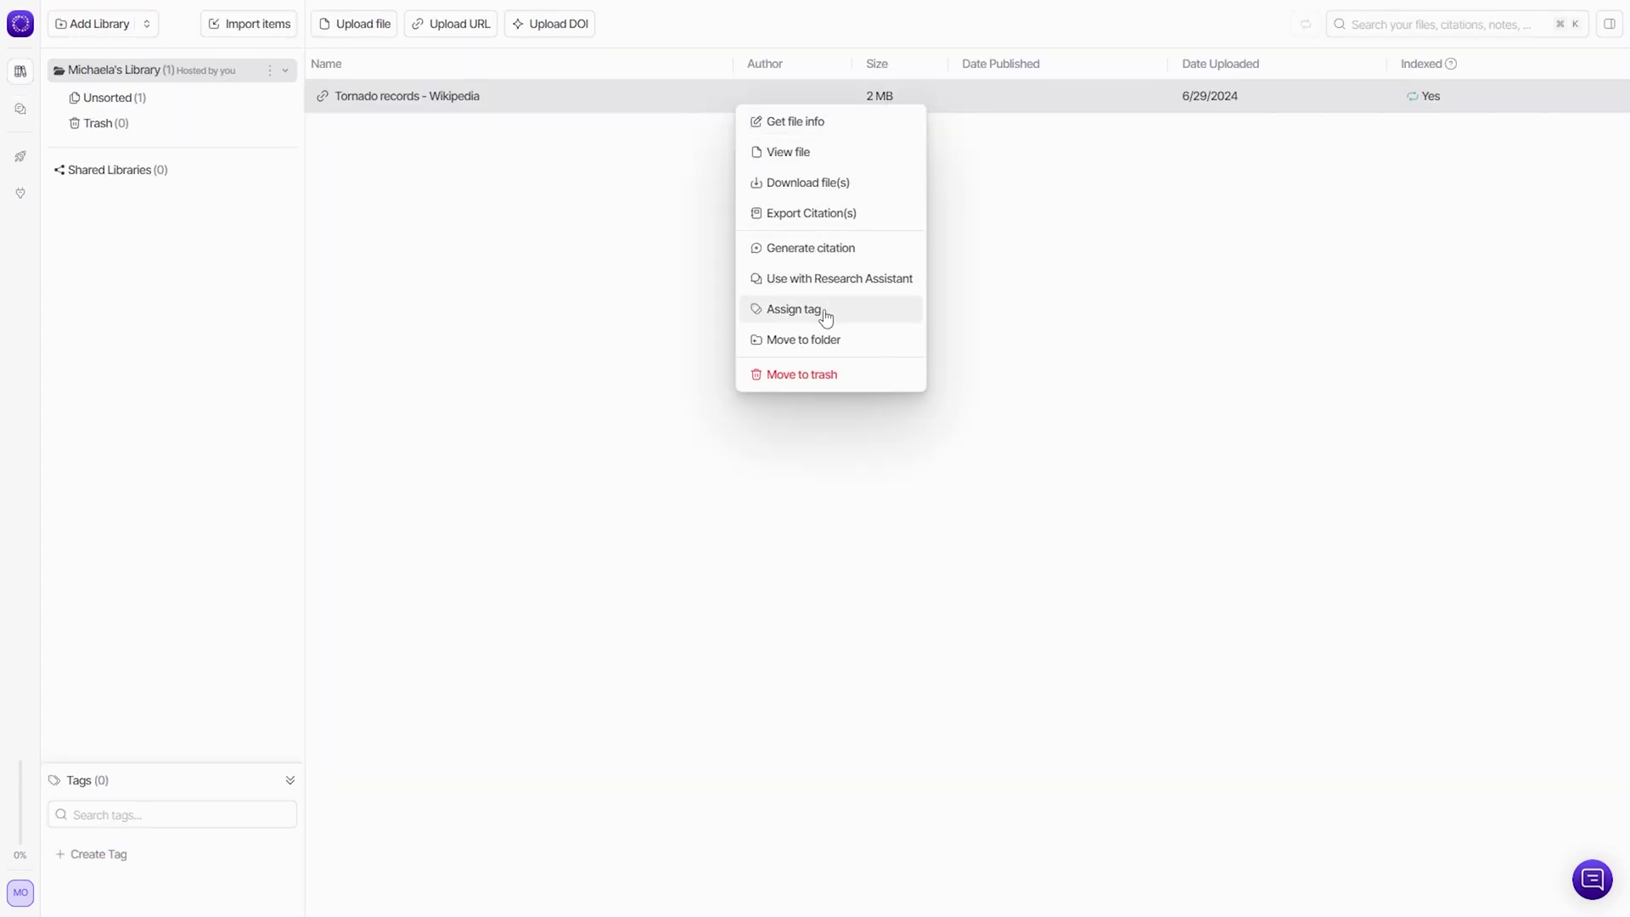
{"action": "mouse_move", "coordinate": [821, 312]}
{"action": "left_click", "coordinate": [1004, 320]}
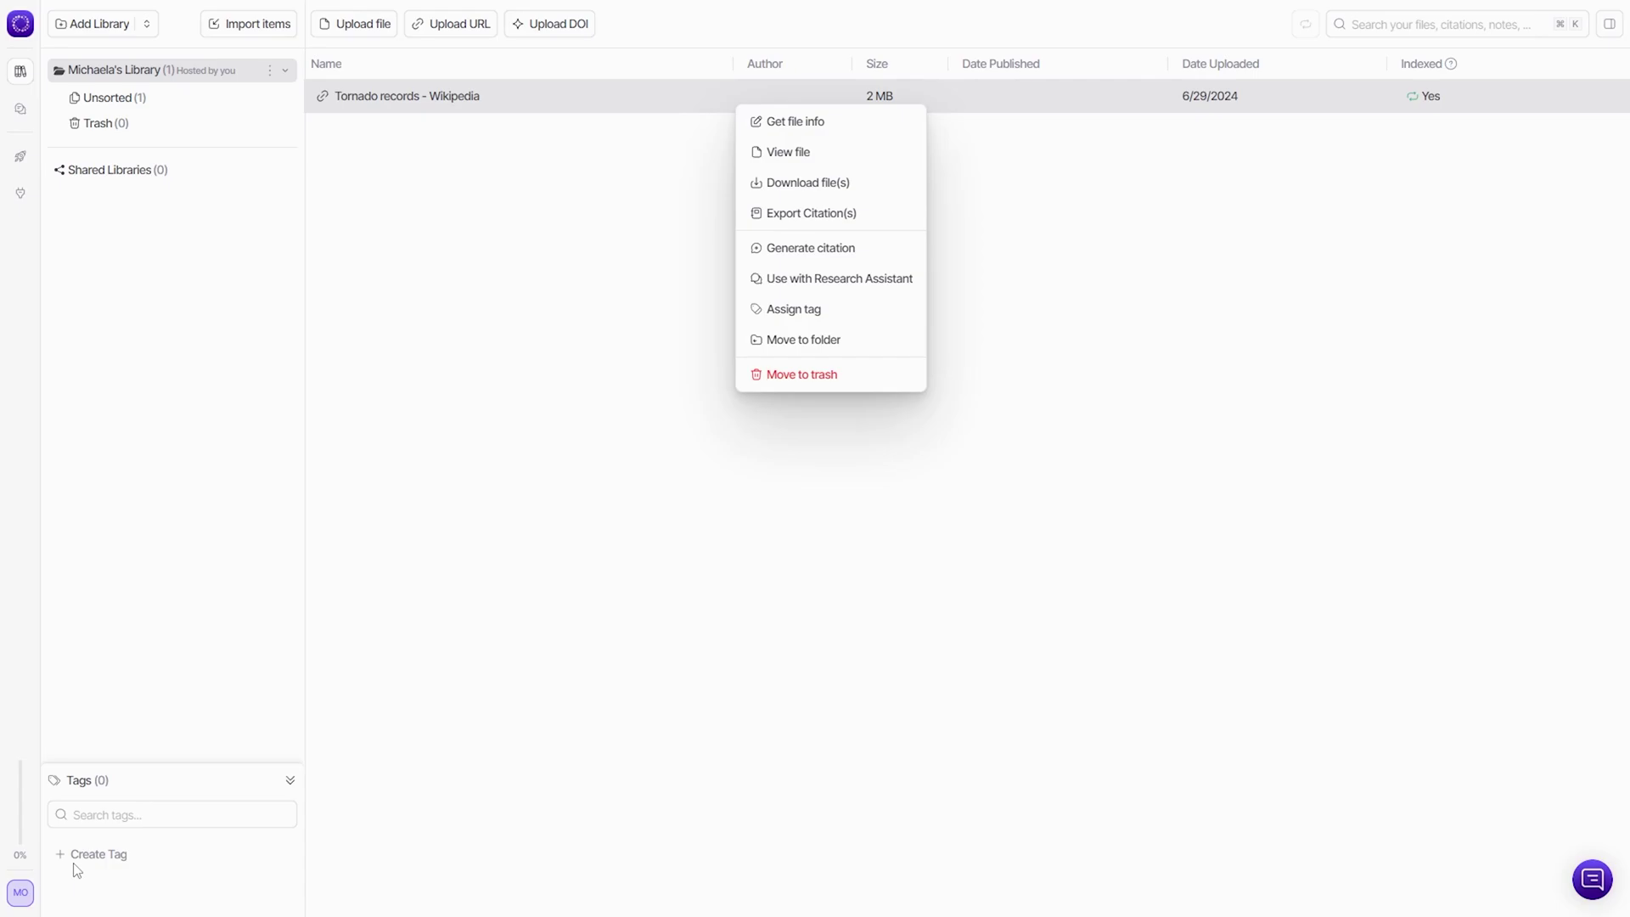
{"action": "left_click", "coordinate": [96, 859]}
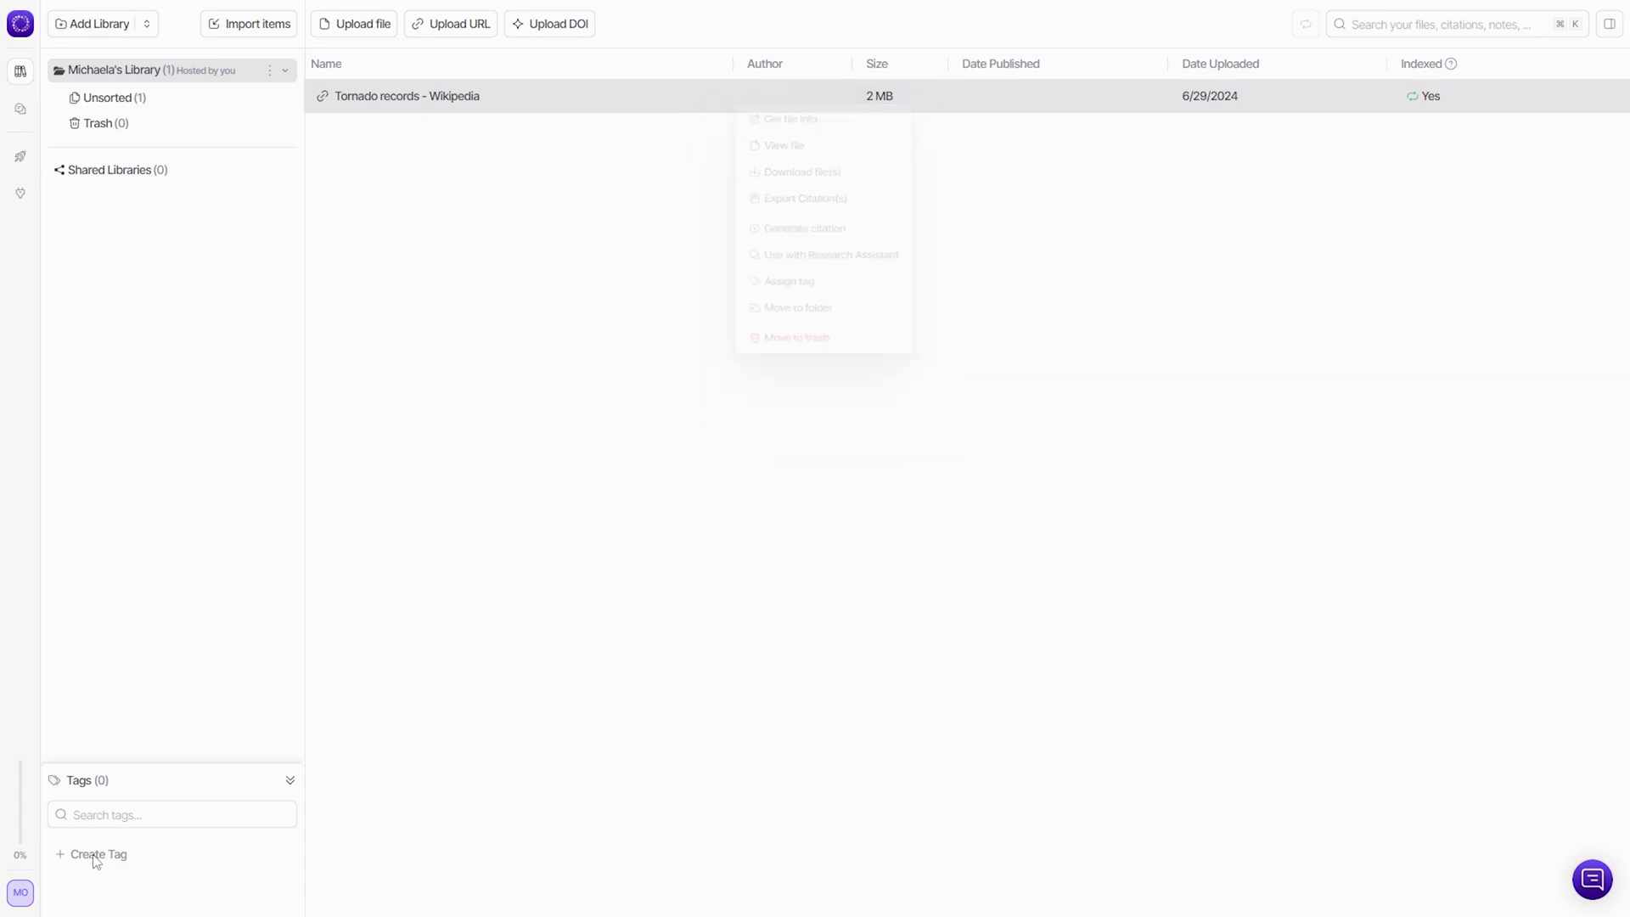
{"action": "left_click", "coordinate": [96, 860]}
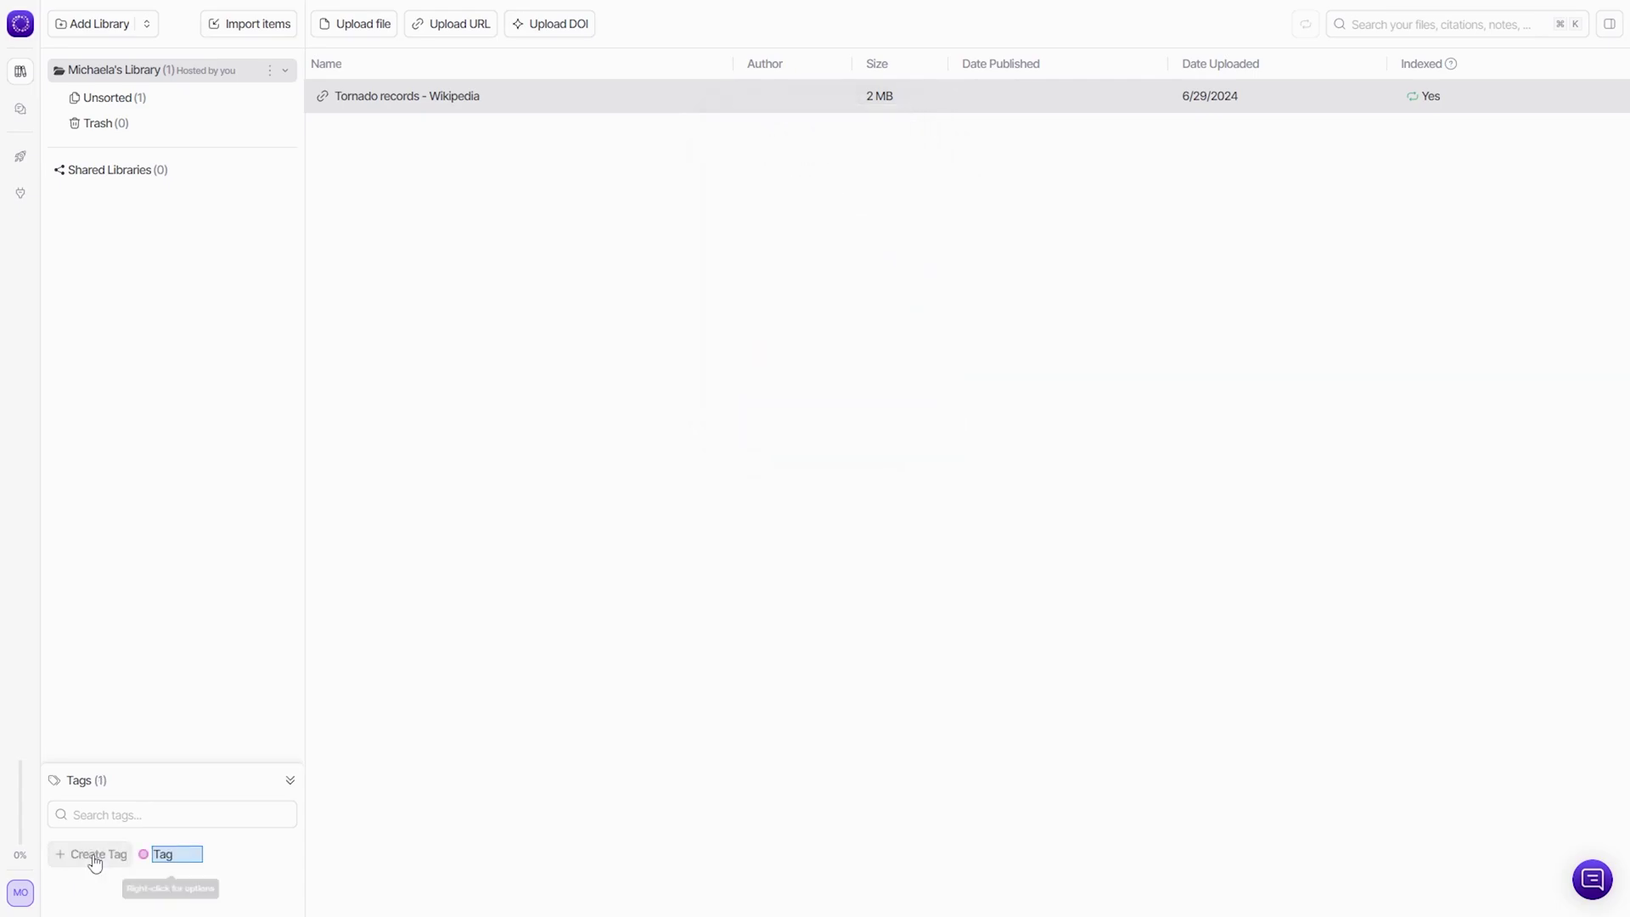
{"action": "type", "text": "T"}
{"action": "key", "text": "BackSpace"}
{"action": "key", "text": "BackSpace"}
{"action": "key", "text": "BackSpace"}
{"action": "key", "text": "BackSpace"}
{"action": "key", "text": "BackSpace"}
{"action": "type", "text": "Tornadoes"}
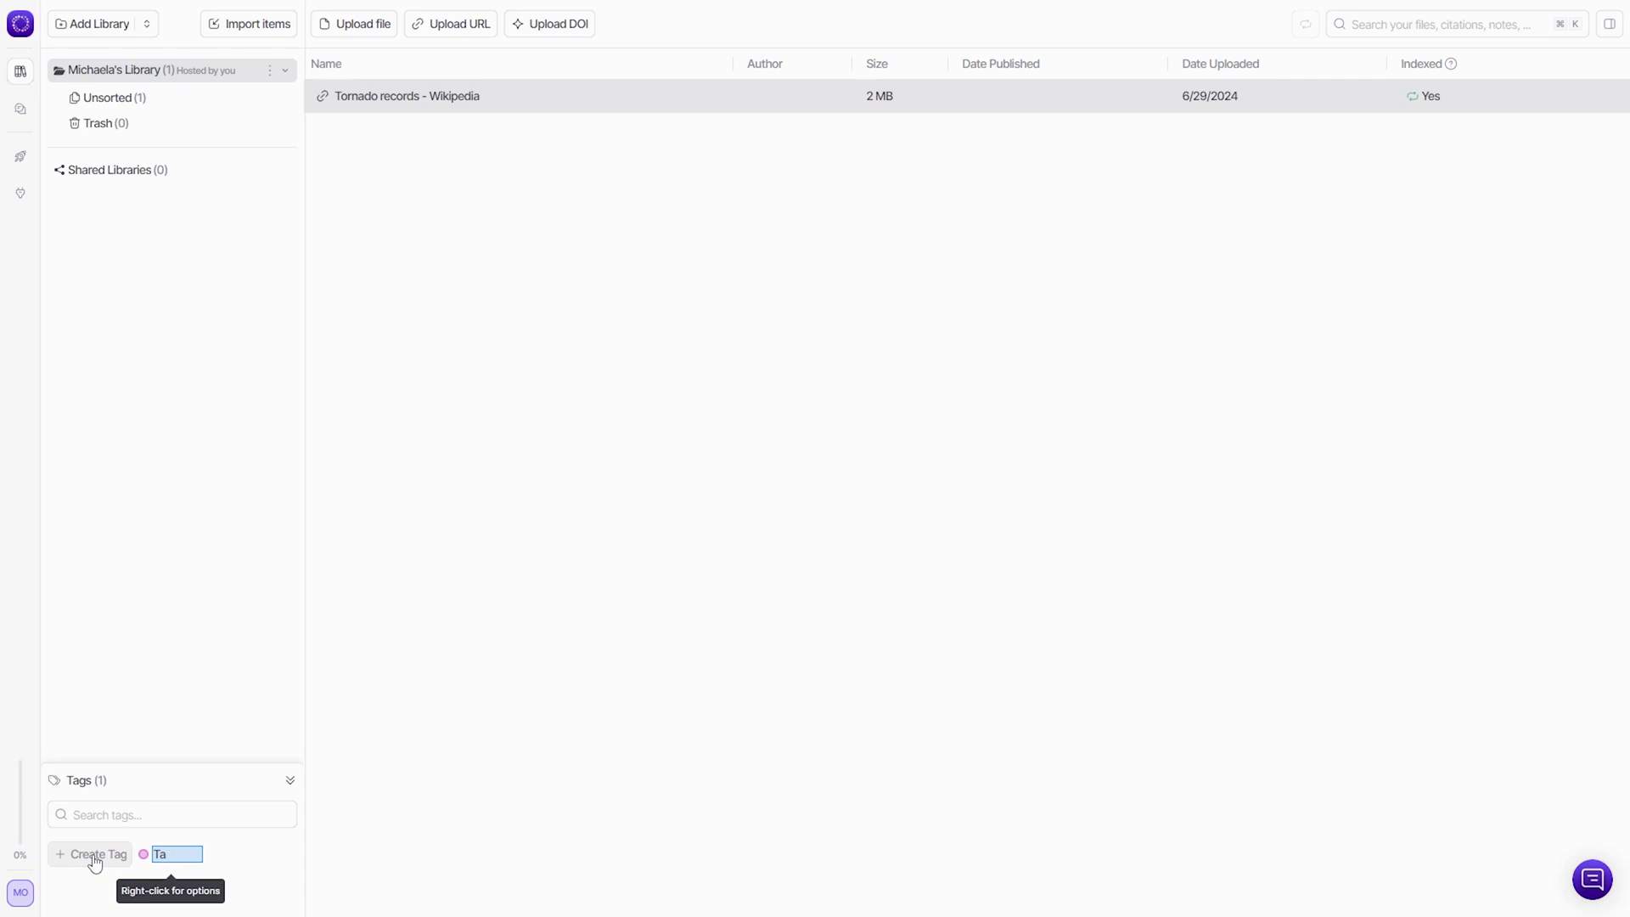
{"action": "key", "text": "Return"}
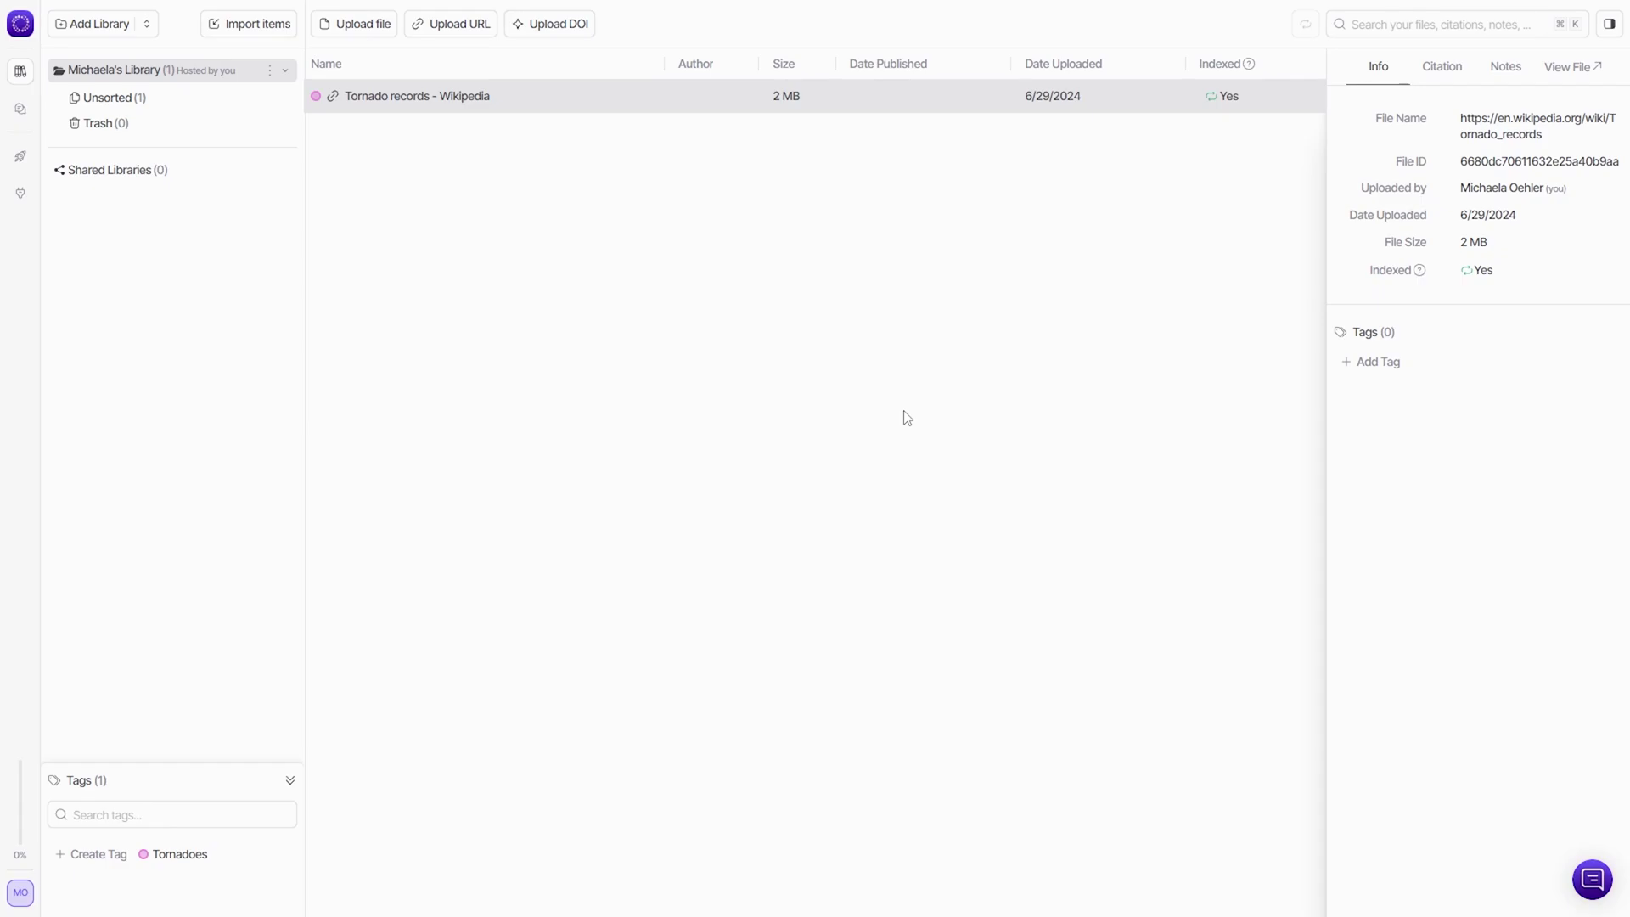
Step: Apply the Tornadoes tag to the file and display the library's details: 2 MB, created 6/29/2024
{"action": "left_click", "coordinate": [180, 859]}
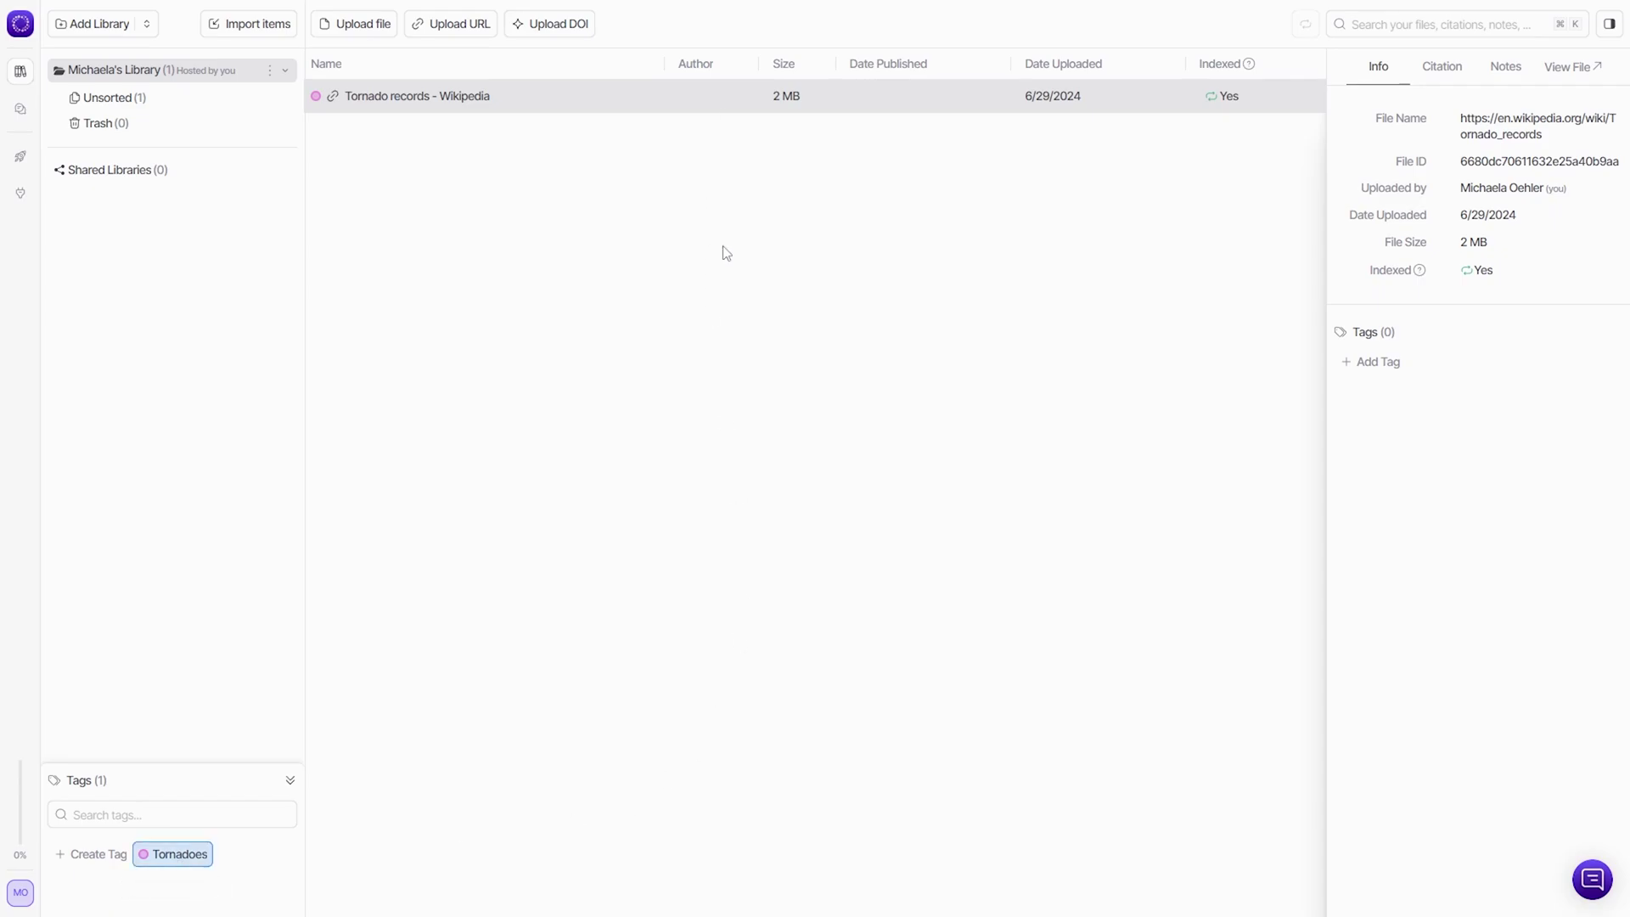
{"action": "right_click", "coordinate": [651, 100]}
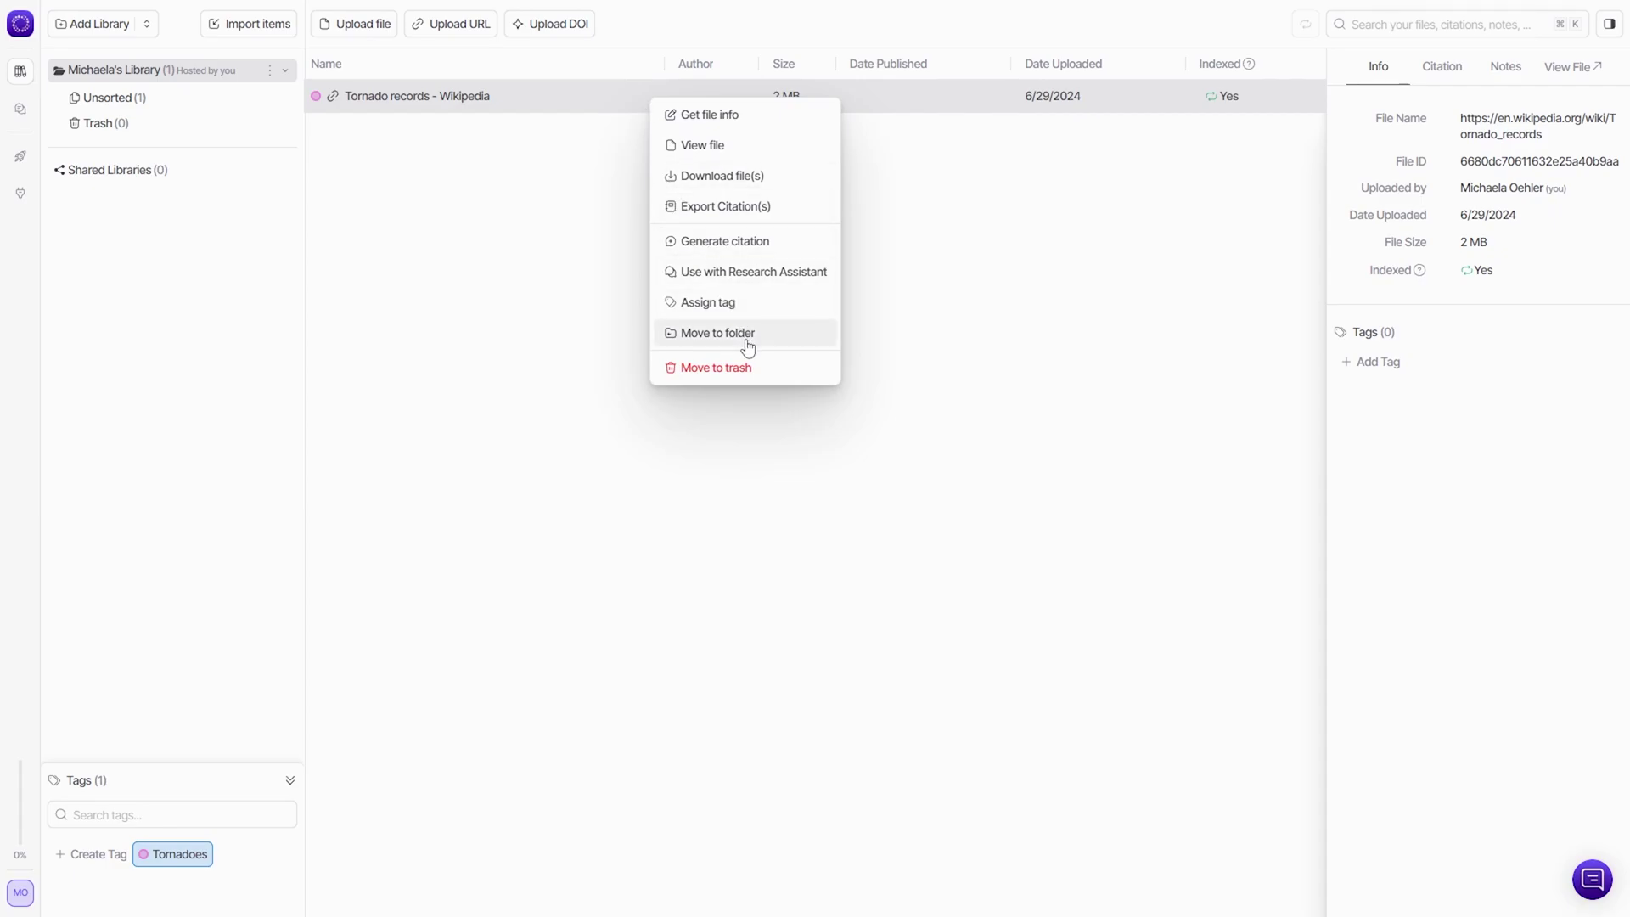
{"action": "mouse_move", "coordinate": [746, 346]}
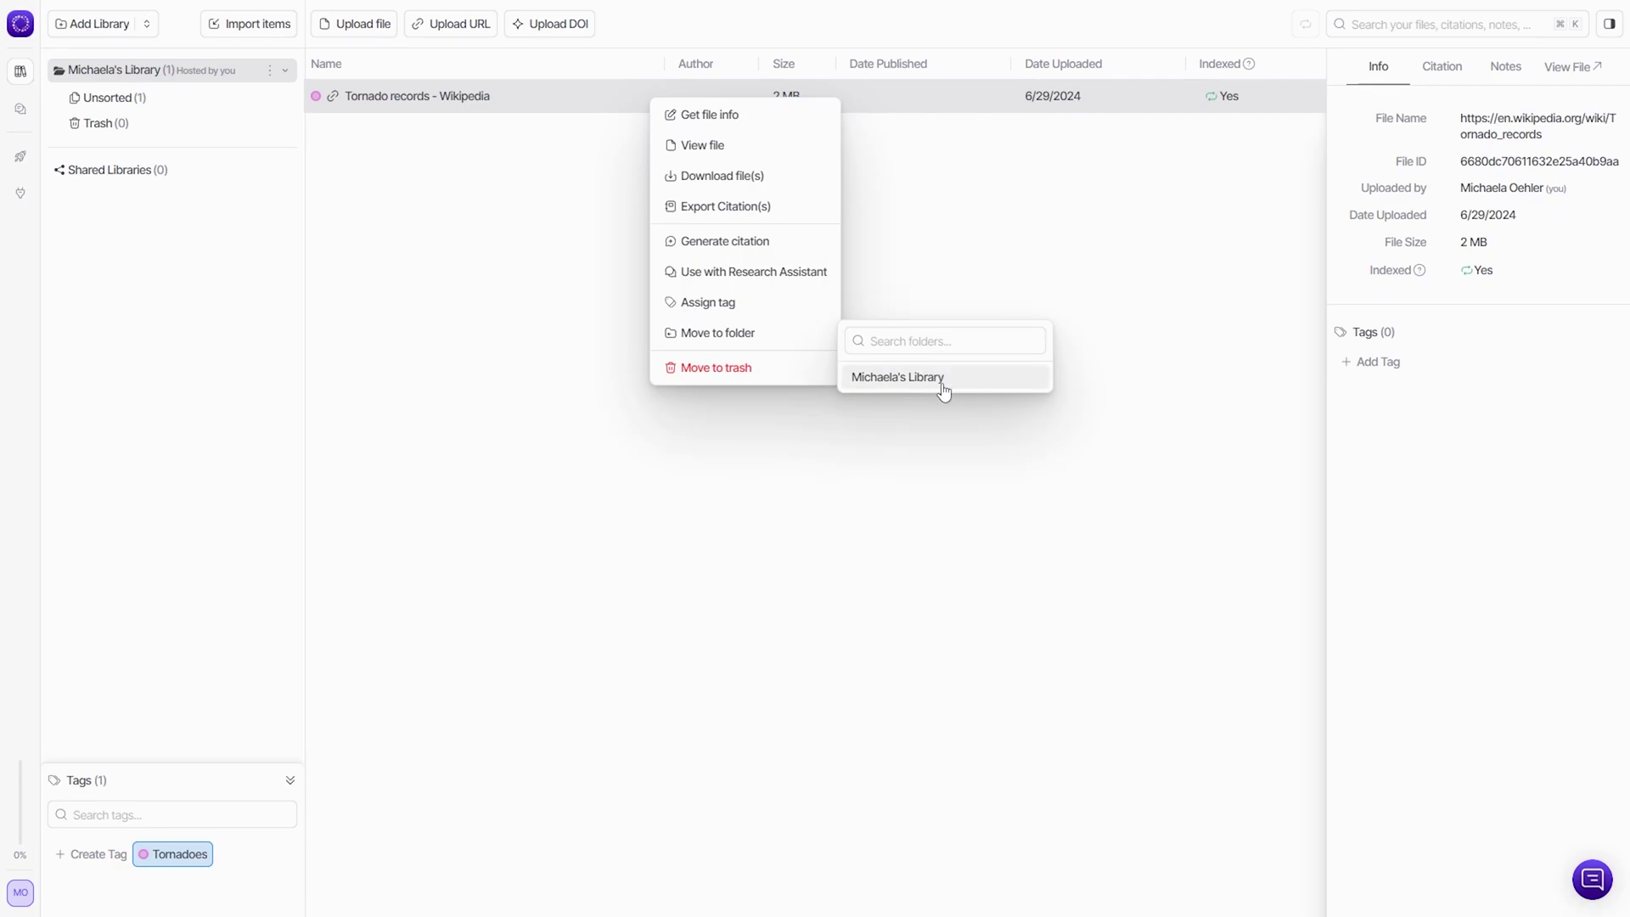
{"action": "left_click", "coordinate": [944, 389]}
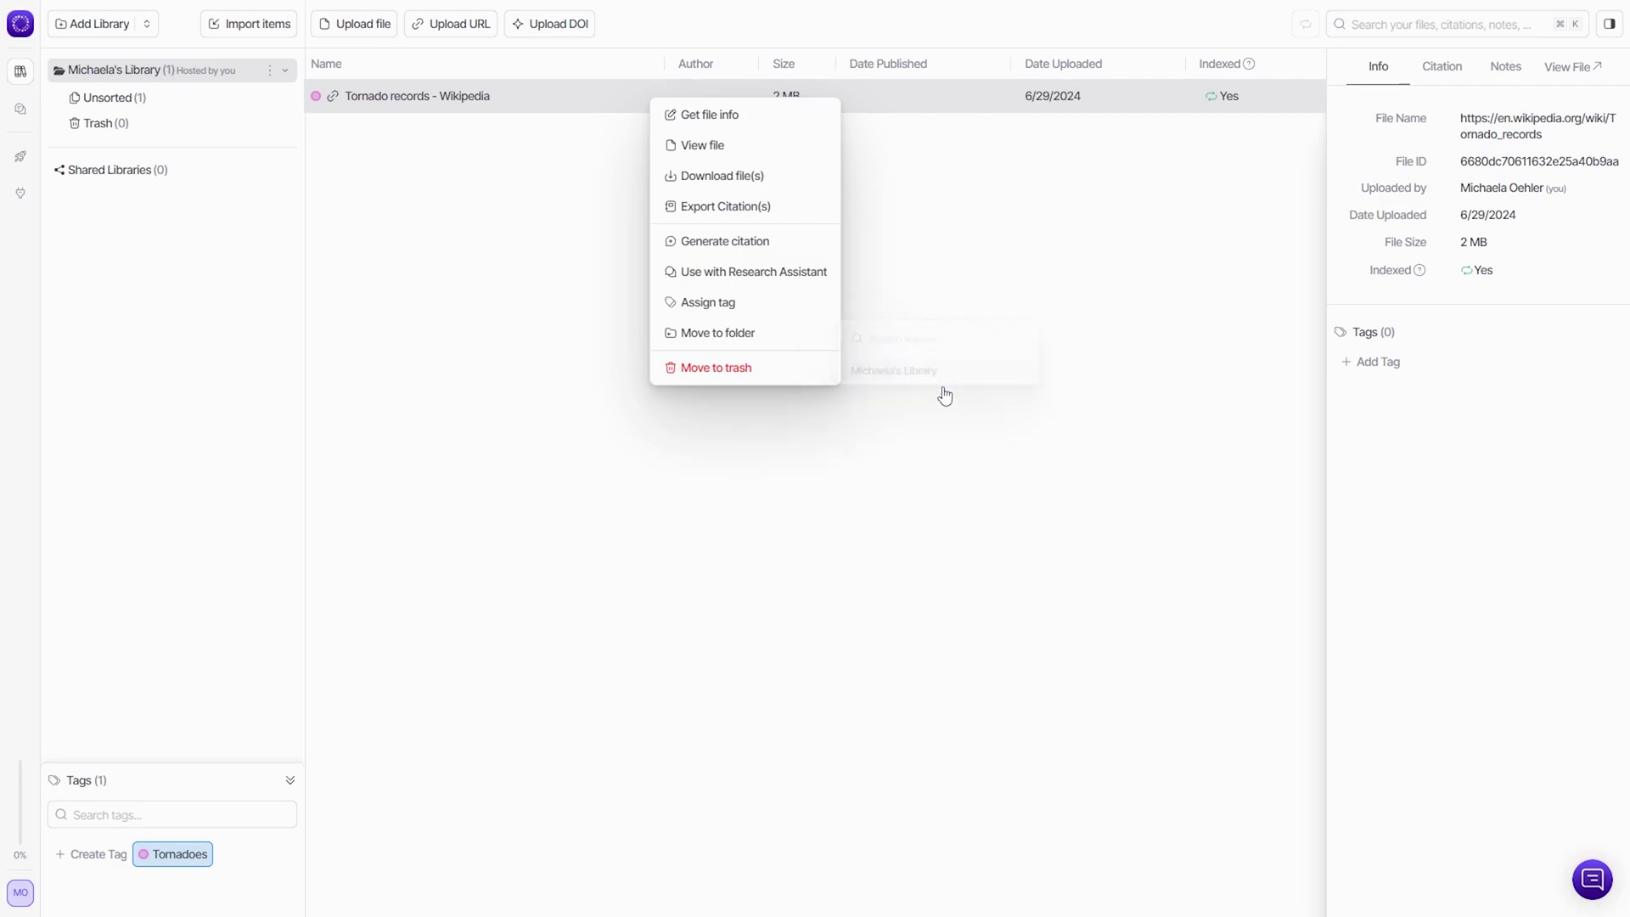
{"action": "left_click", "coordinate": [598, 351]}
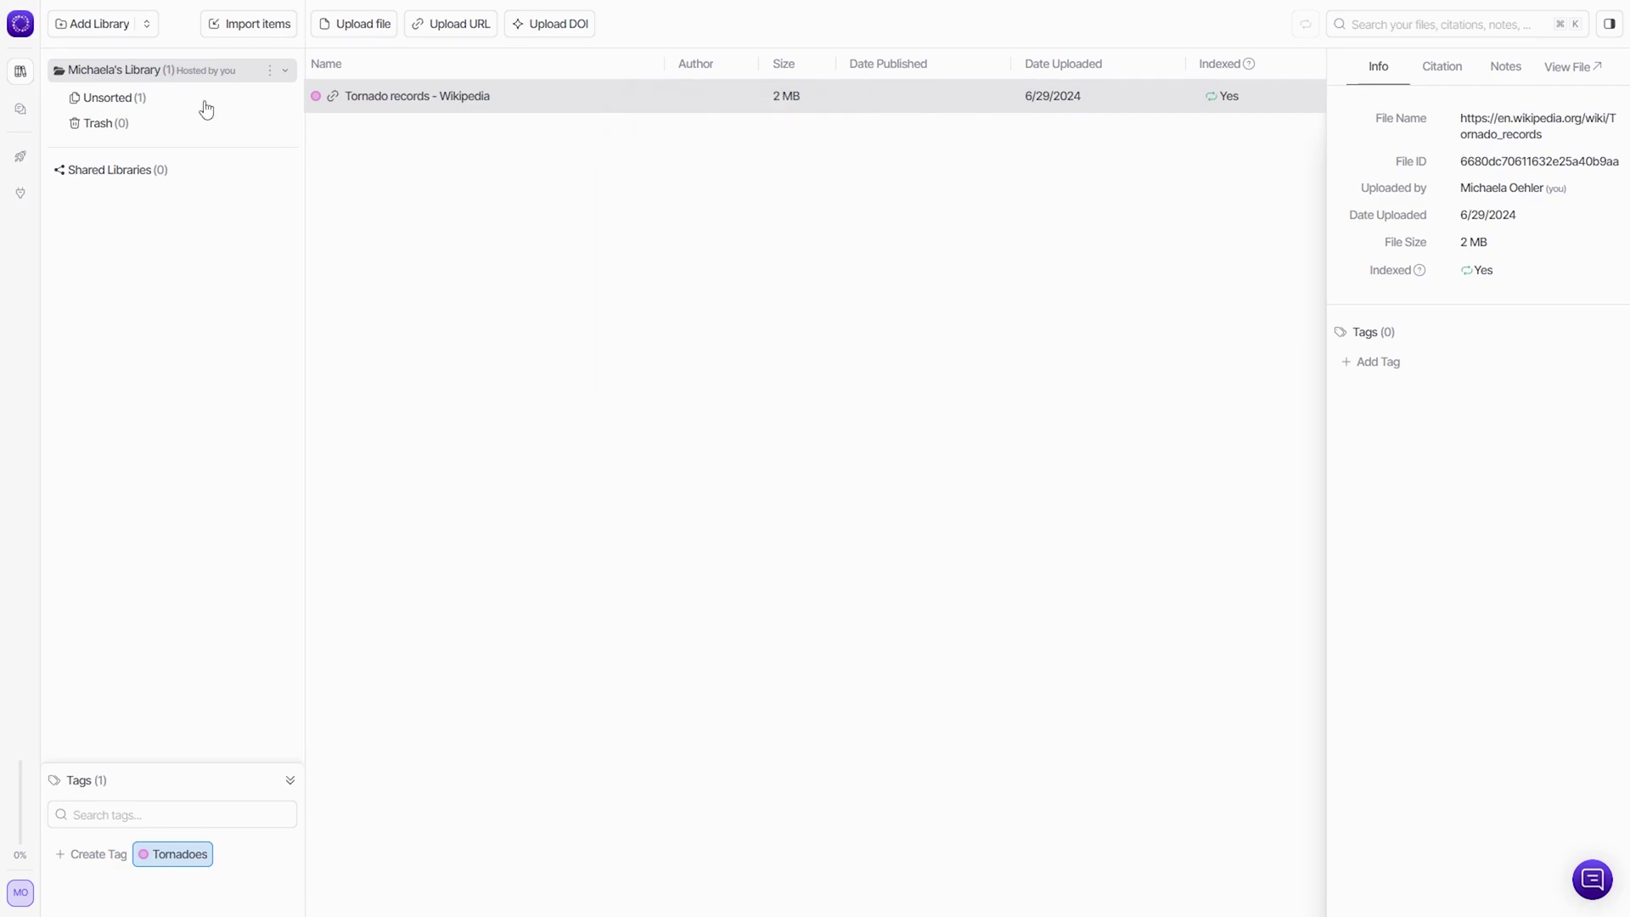
{"action": "left_click", "coordinate": [246, 73]}
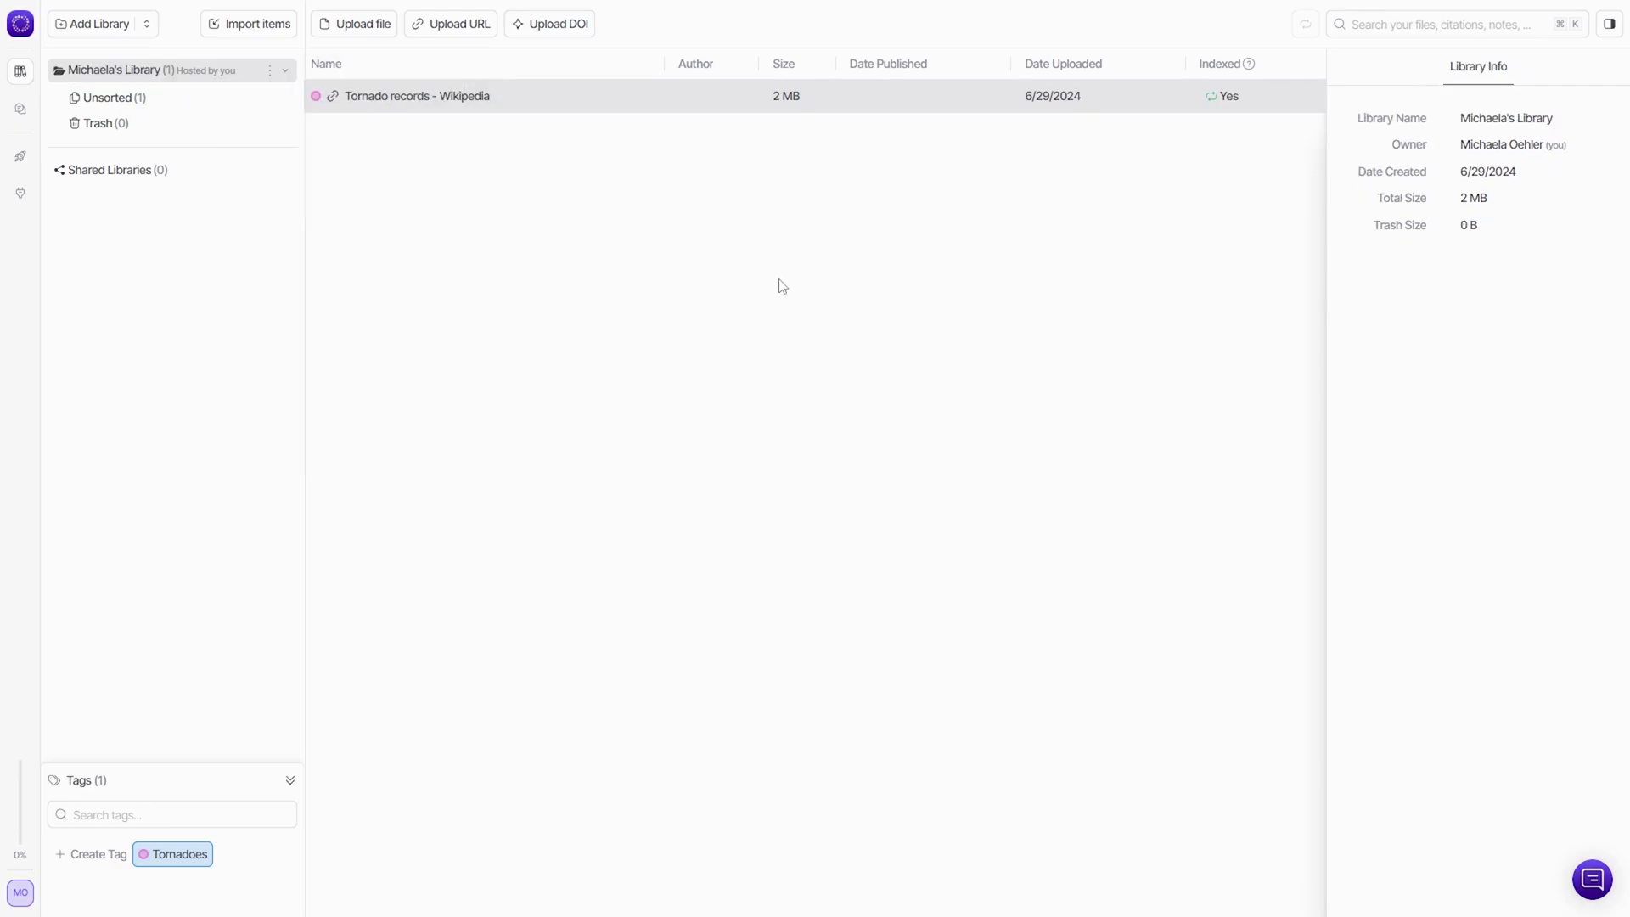
Step: Create a new library folder named 'Severe Weather'
{"action": "left_click", "coordinate": [271, 75]}
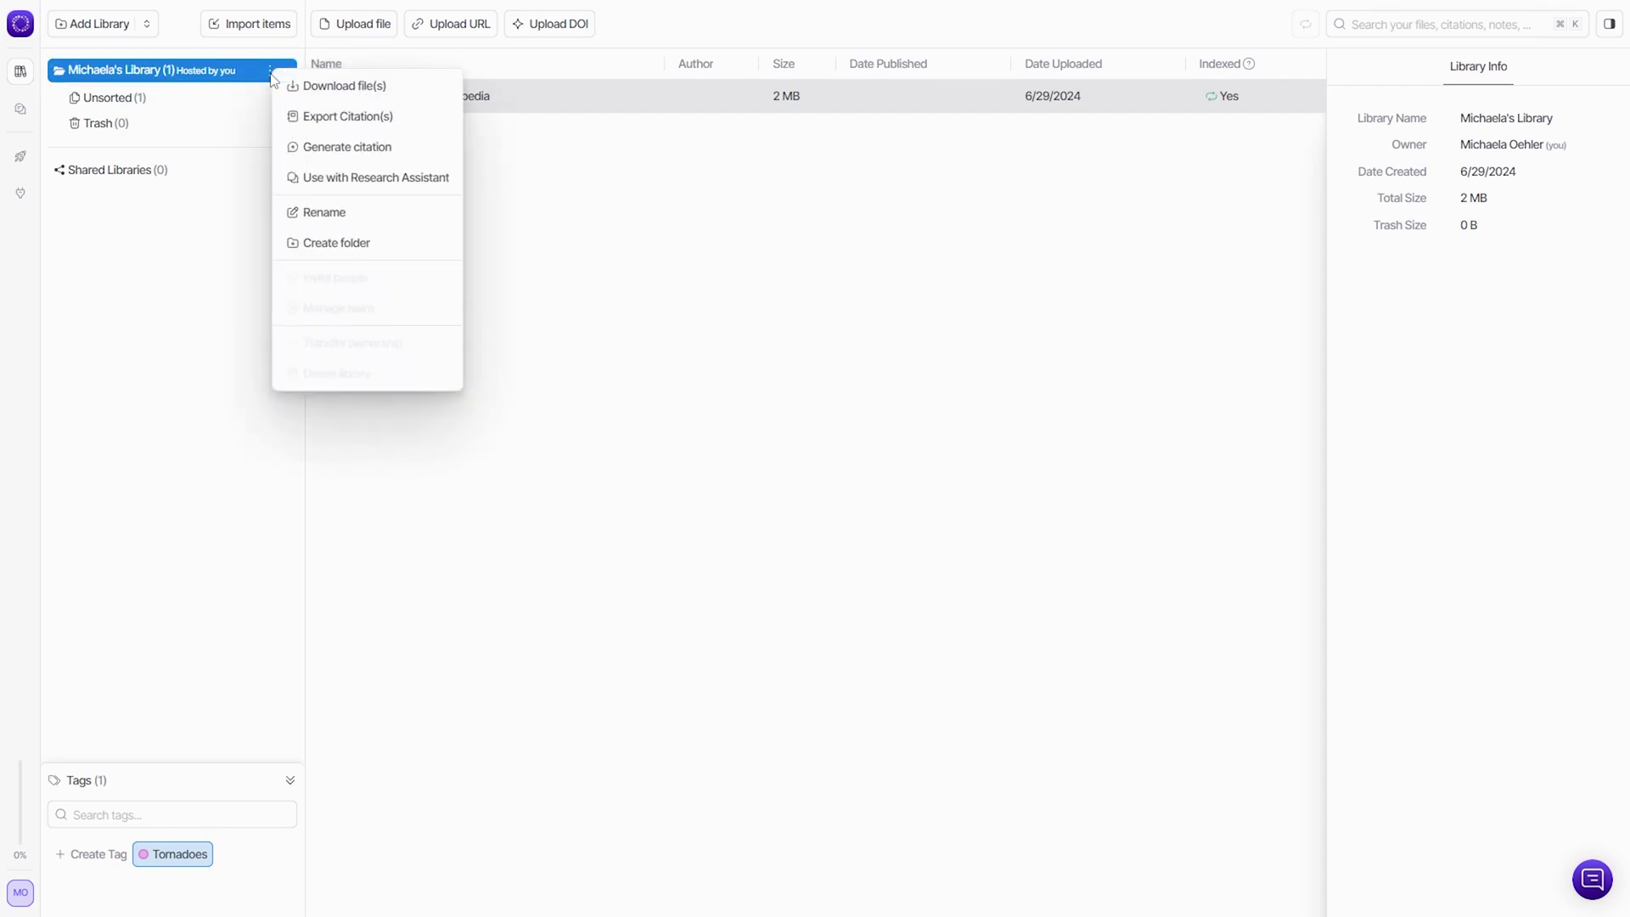
{"action": "left_click", "coordinate": [371, 245]}
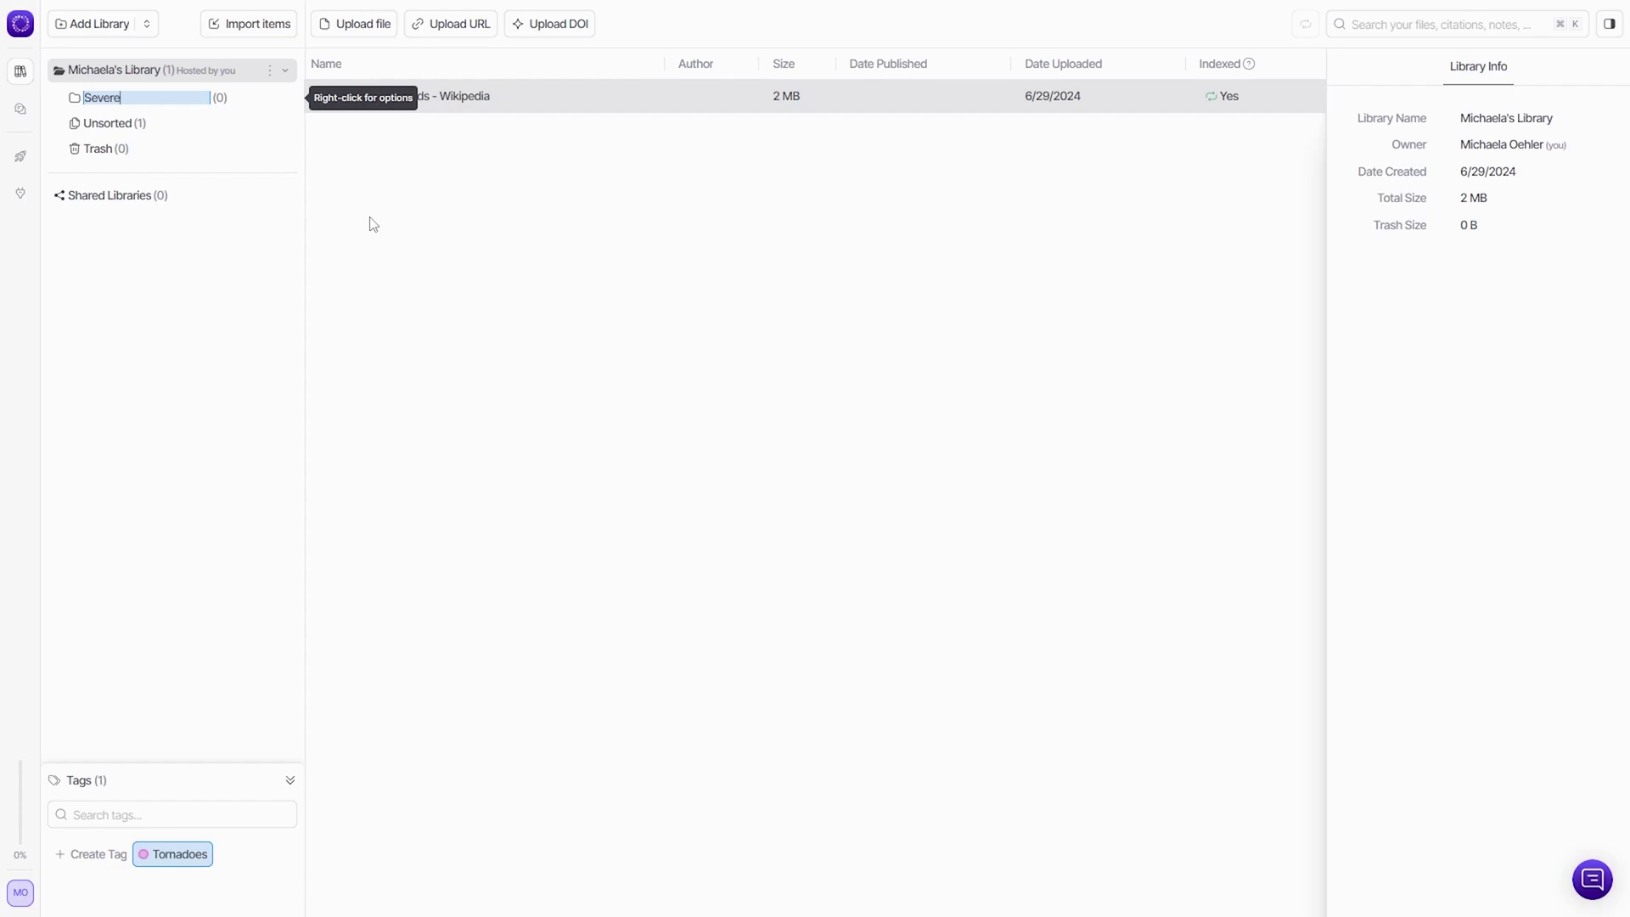
{"action": "type", "text": "Weather"}
Step: Move the Tornado records file into the Severe Weather folder and open that folder
{"action": "right_click", "coordinate": [472, 96]}
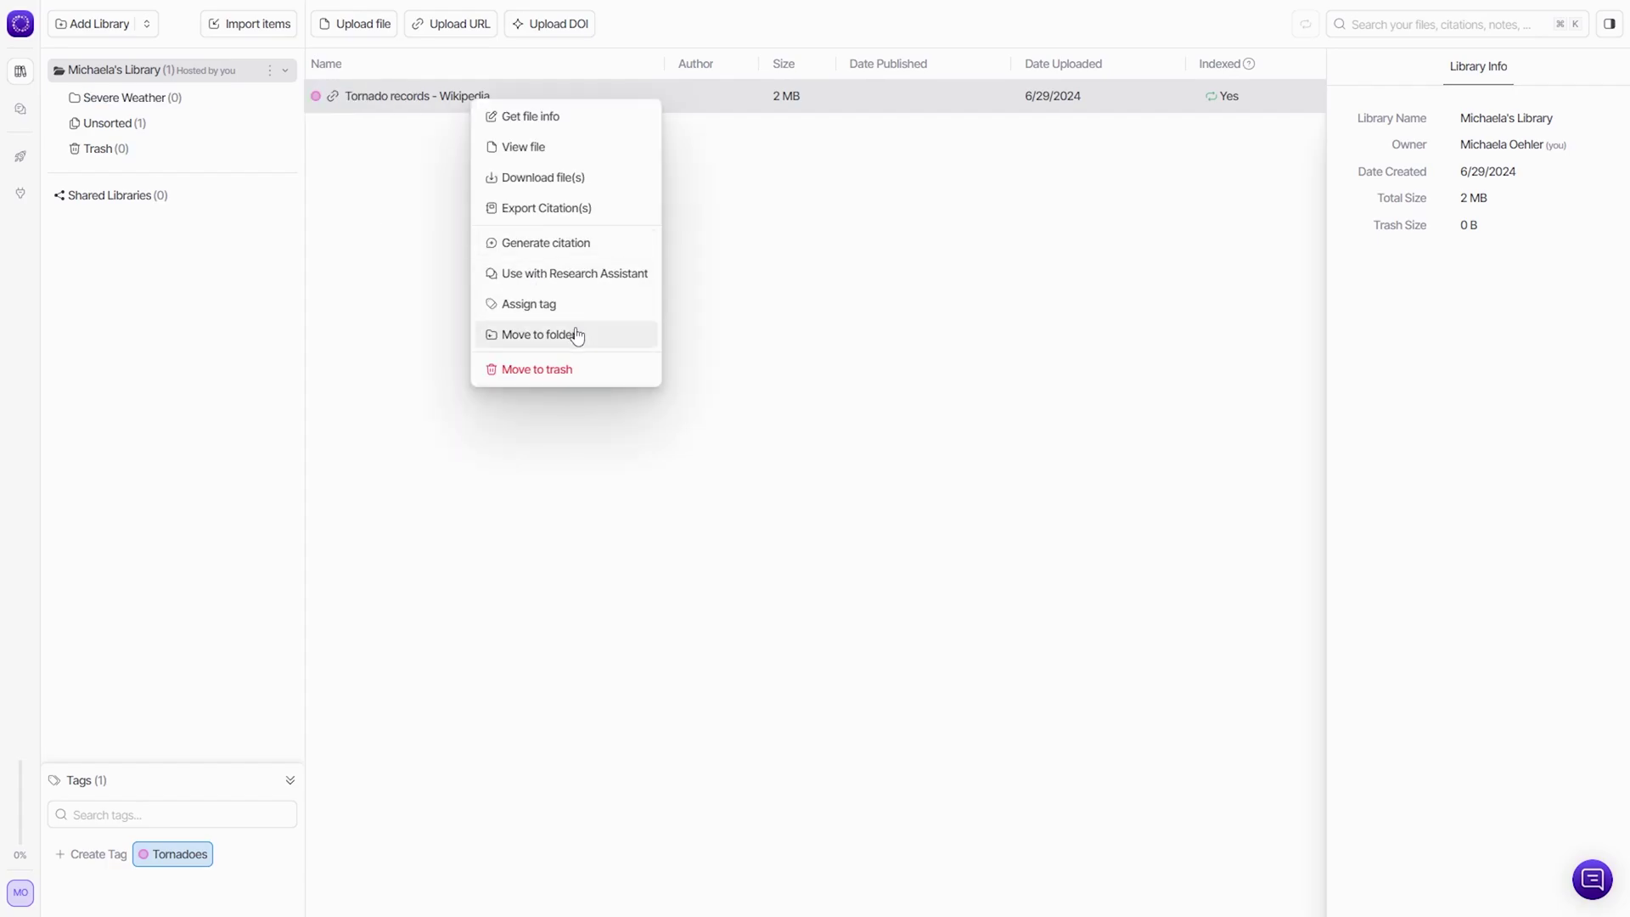
{"action": "mouse_move", "coordinate": [577, 336]}
{"action": "left_click", "coordinate": [757, 404]}
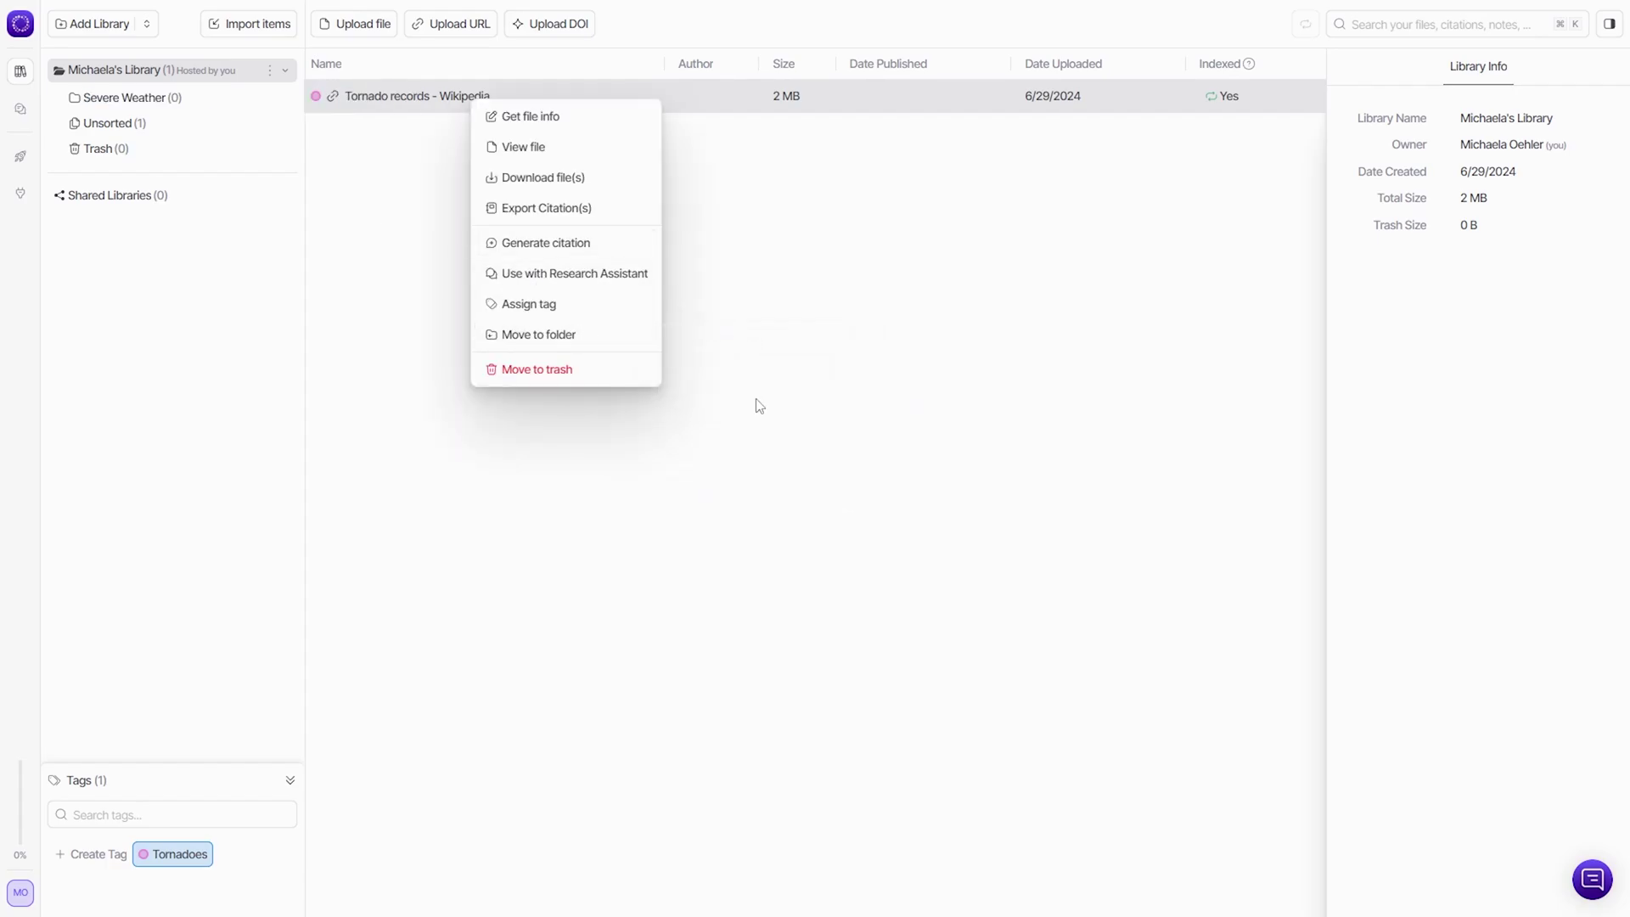
{"action": "left_click", "coordinate": [218, 102]}
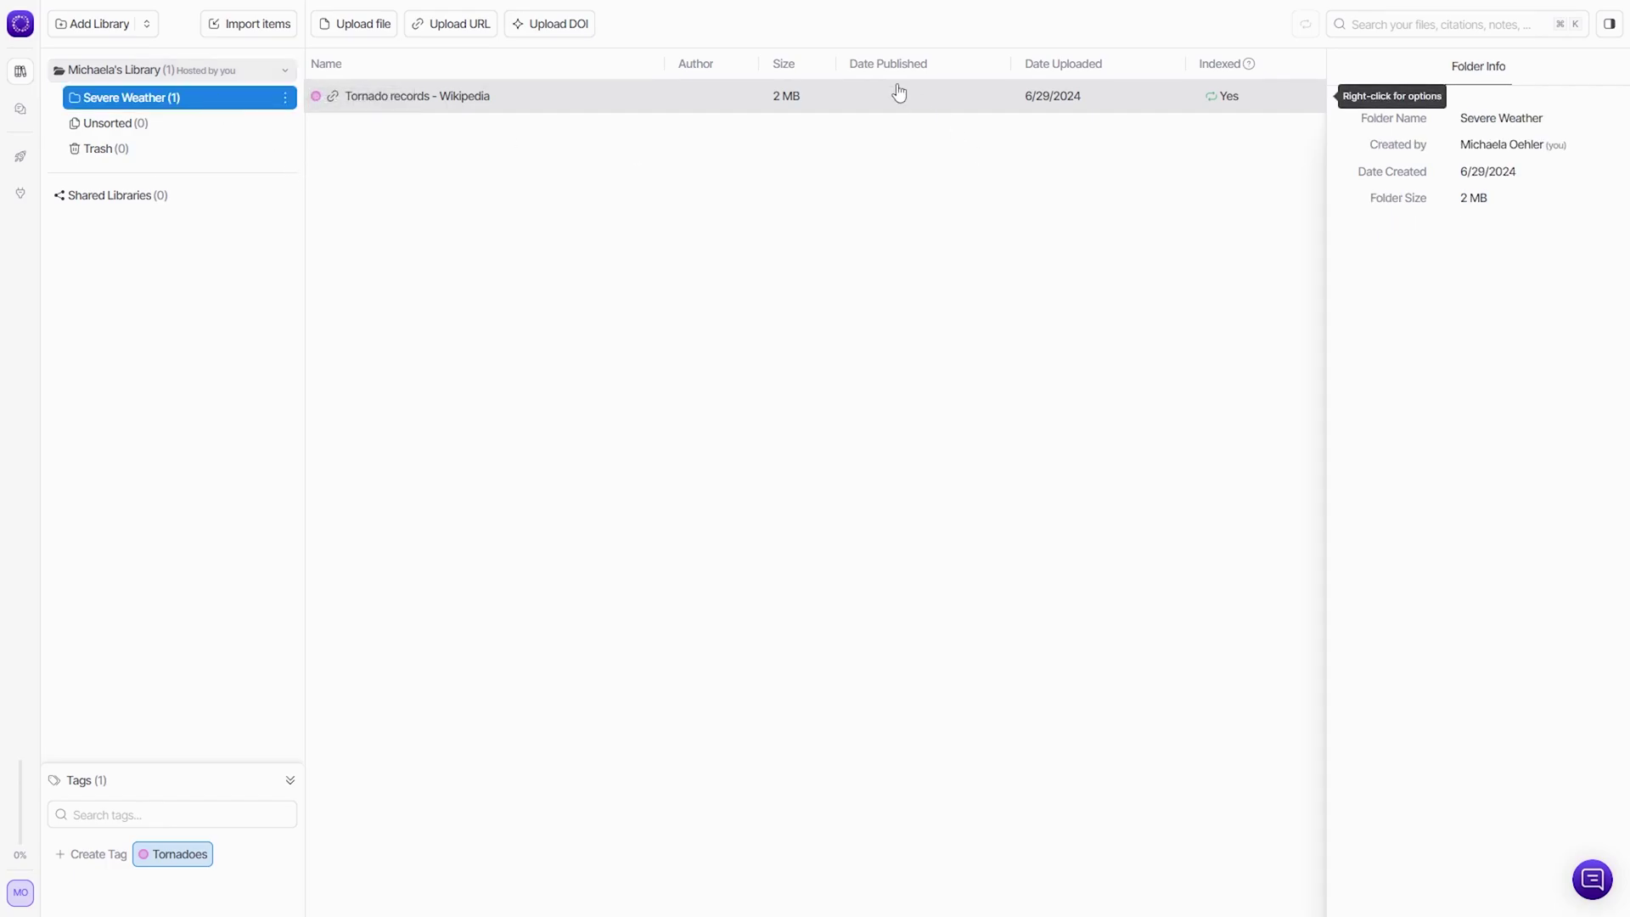
{"action": "left_click", "coordinate": [925, 356]}
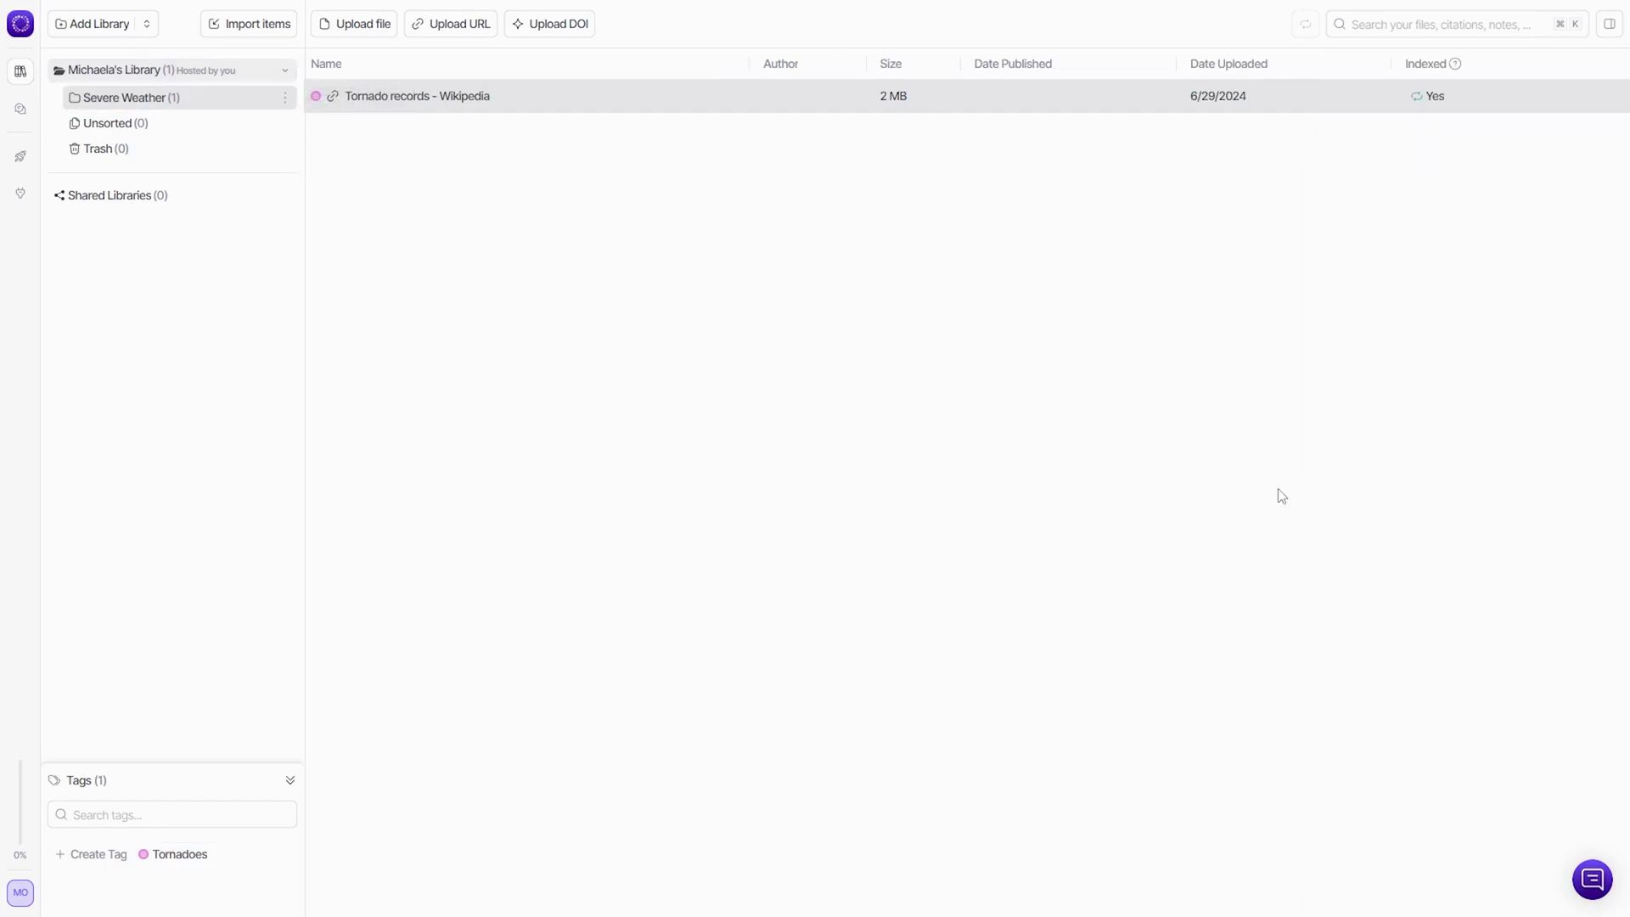